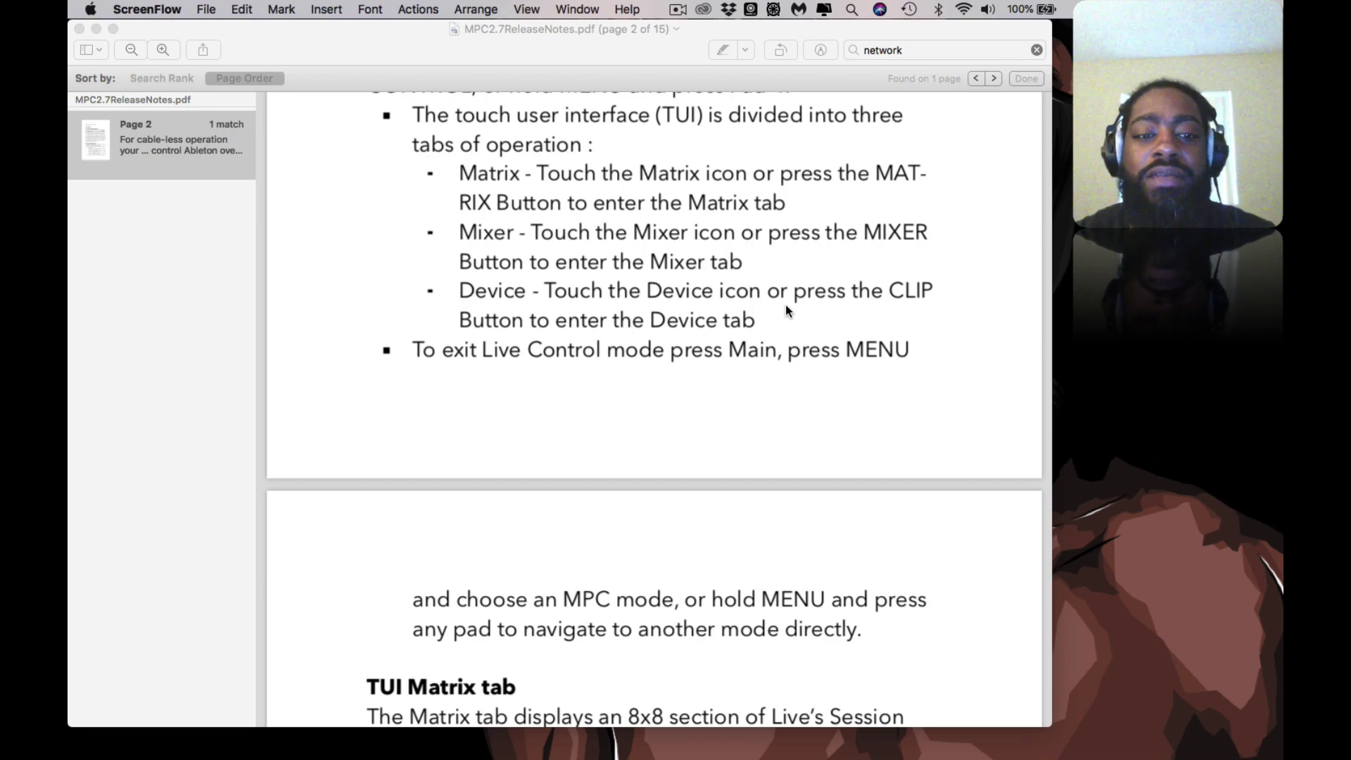
- Review the Wi-Fi network and Live Control getting started passages in the MPC 2.7 release notes
scroll(786, 304, "up", 5)
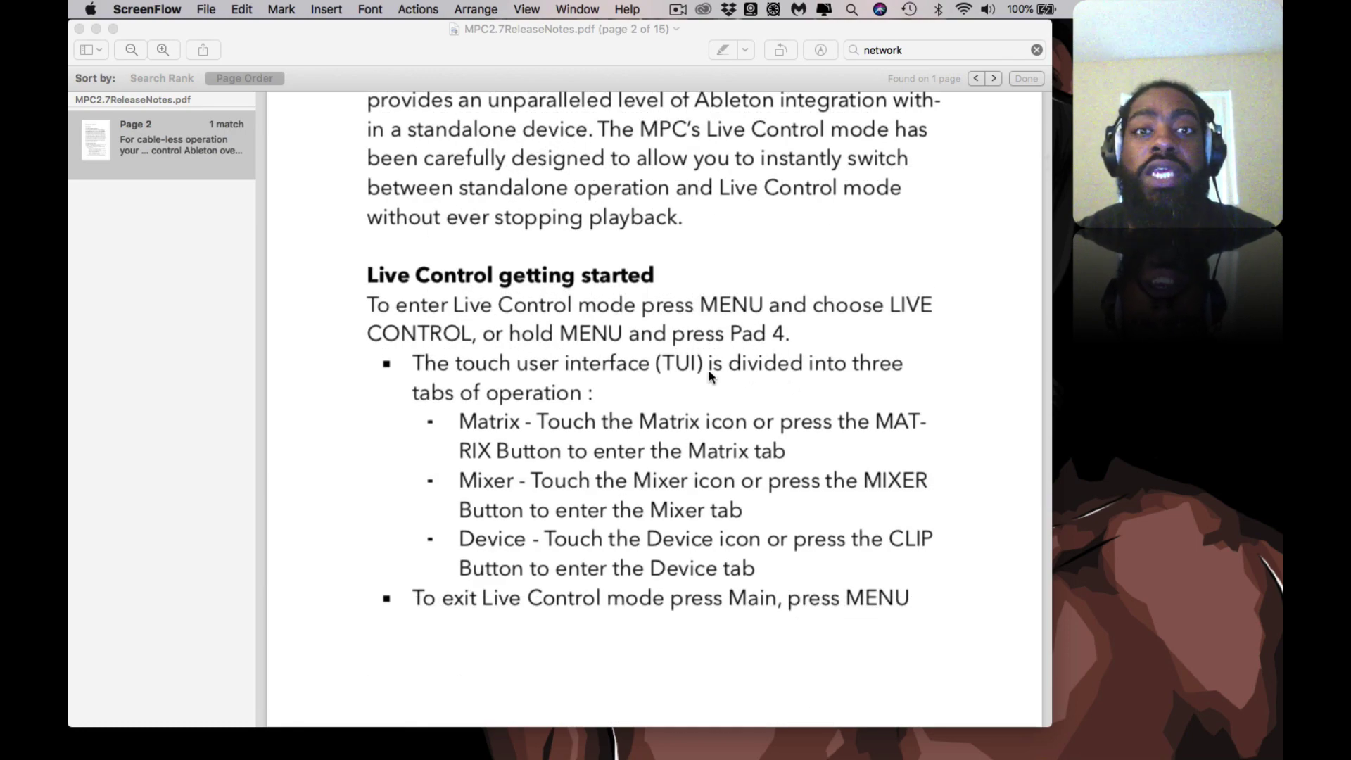
scroll(708, 370, "up", 5)
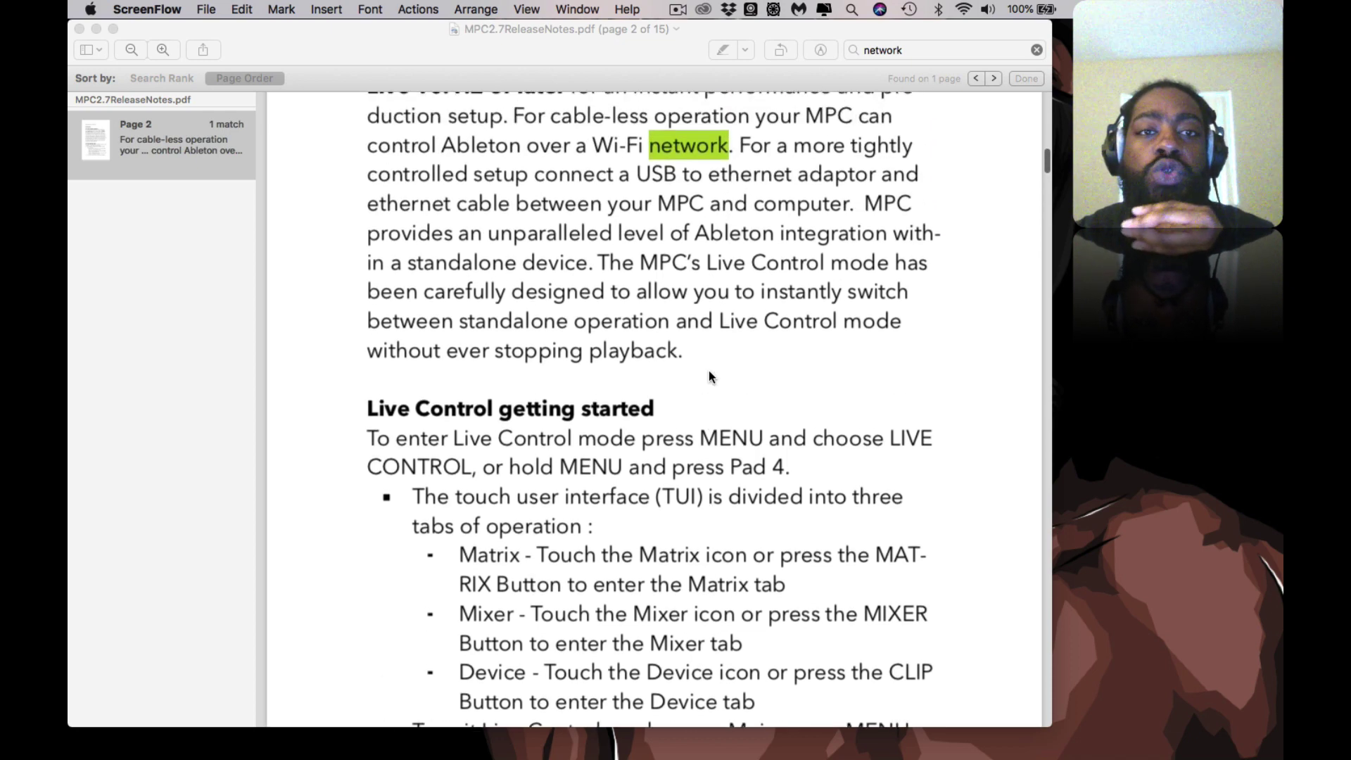
scroll(708, 370, "up", 1)
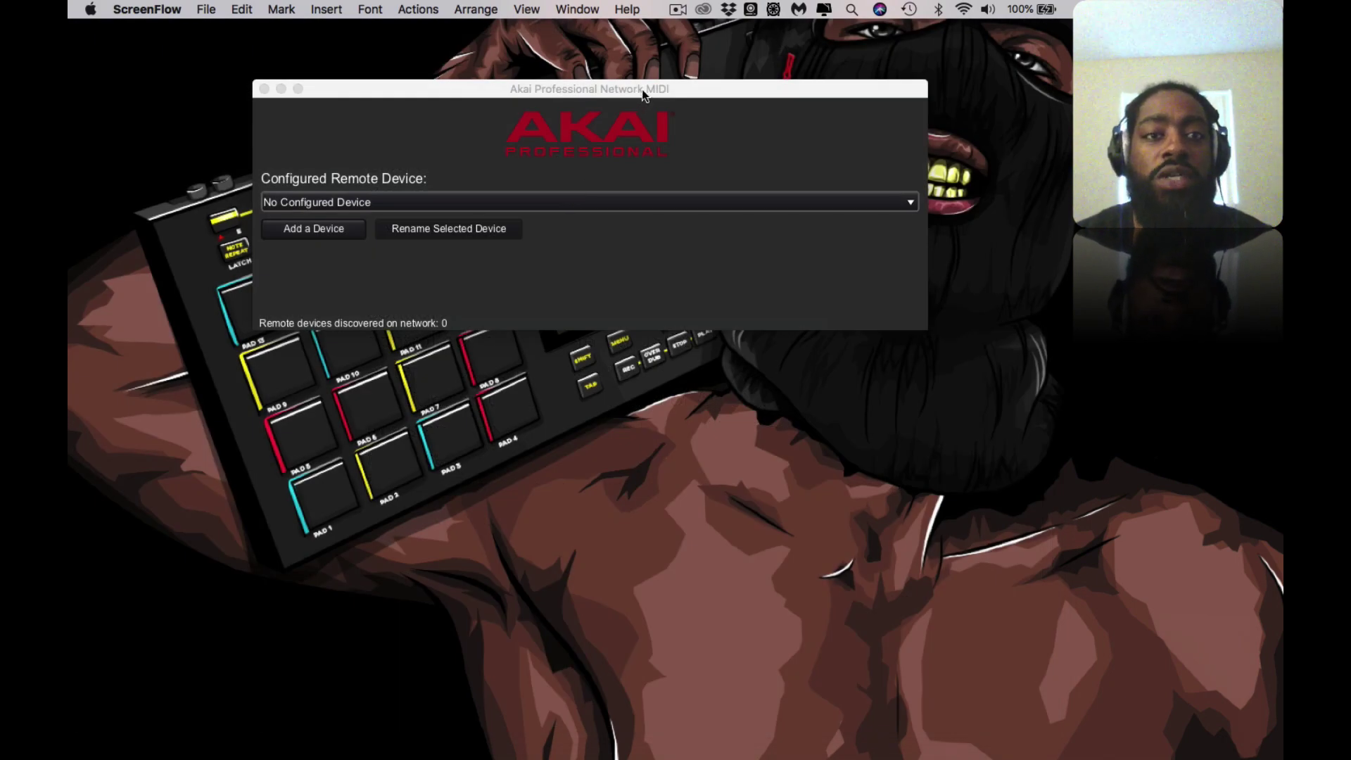
left_click(642, 93)
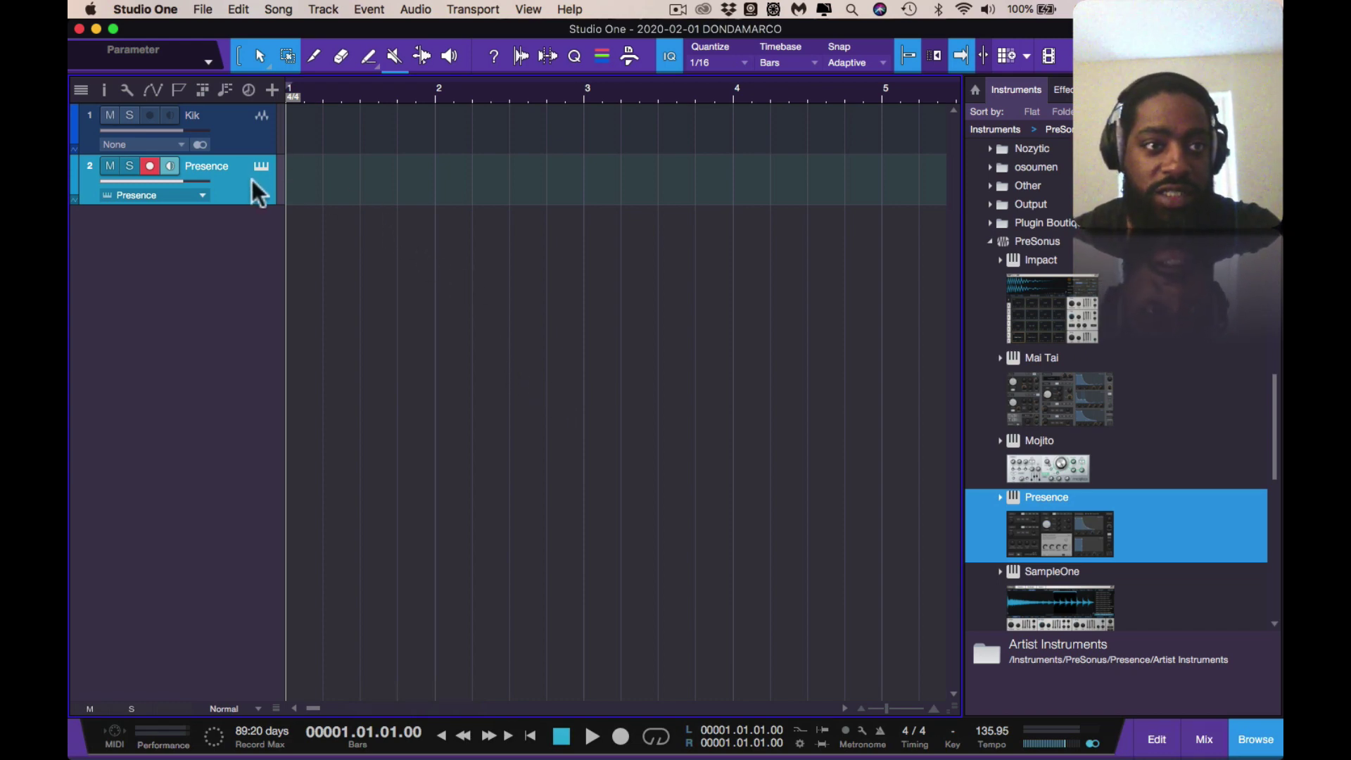
- Inspect the Kik track's group and input options and the song's Audio I/O Setup in Studio One
left_click(237, 129)
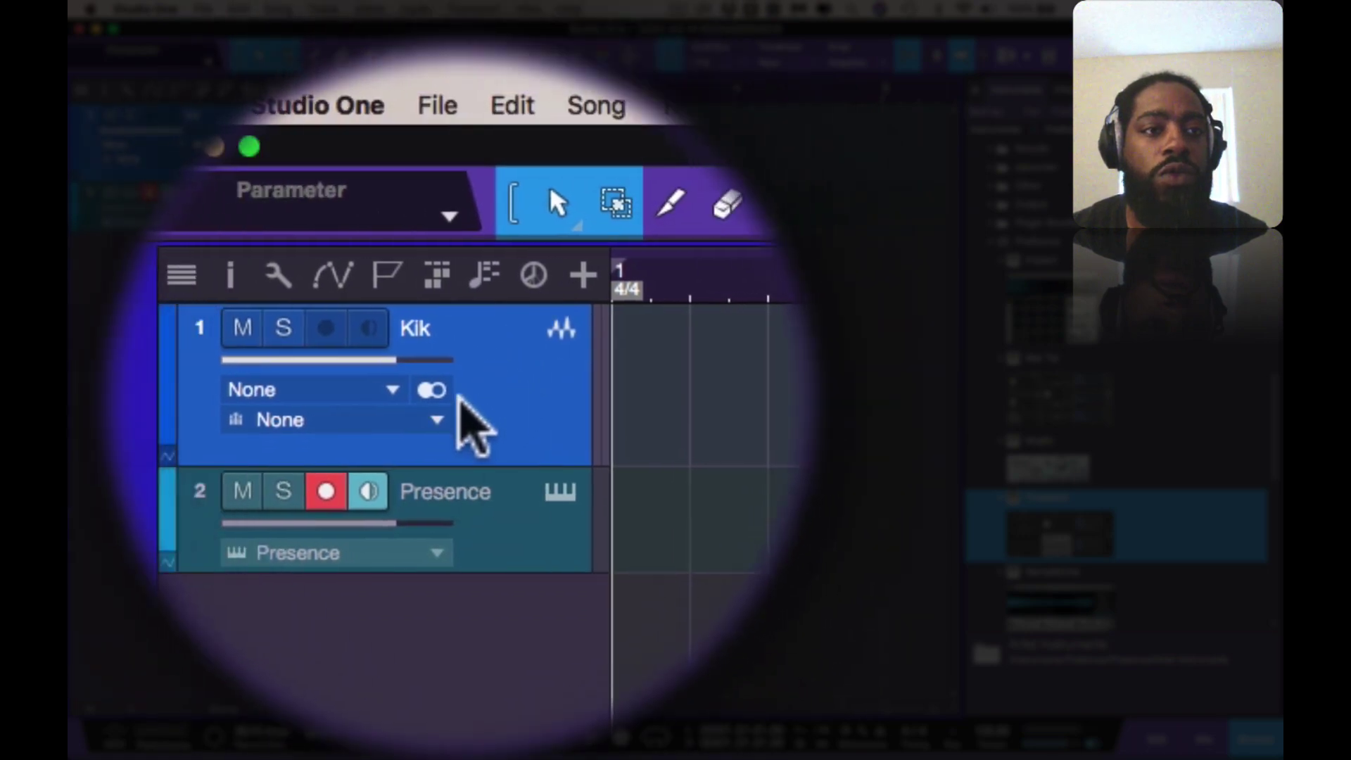
left_click(437, 420)
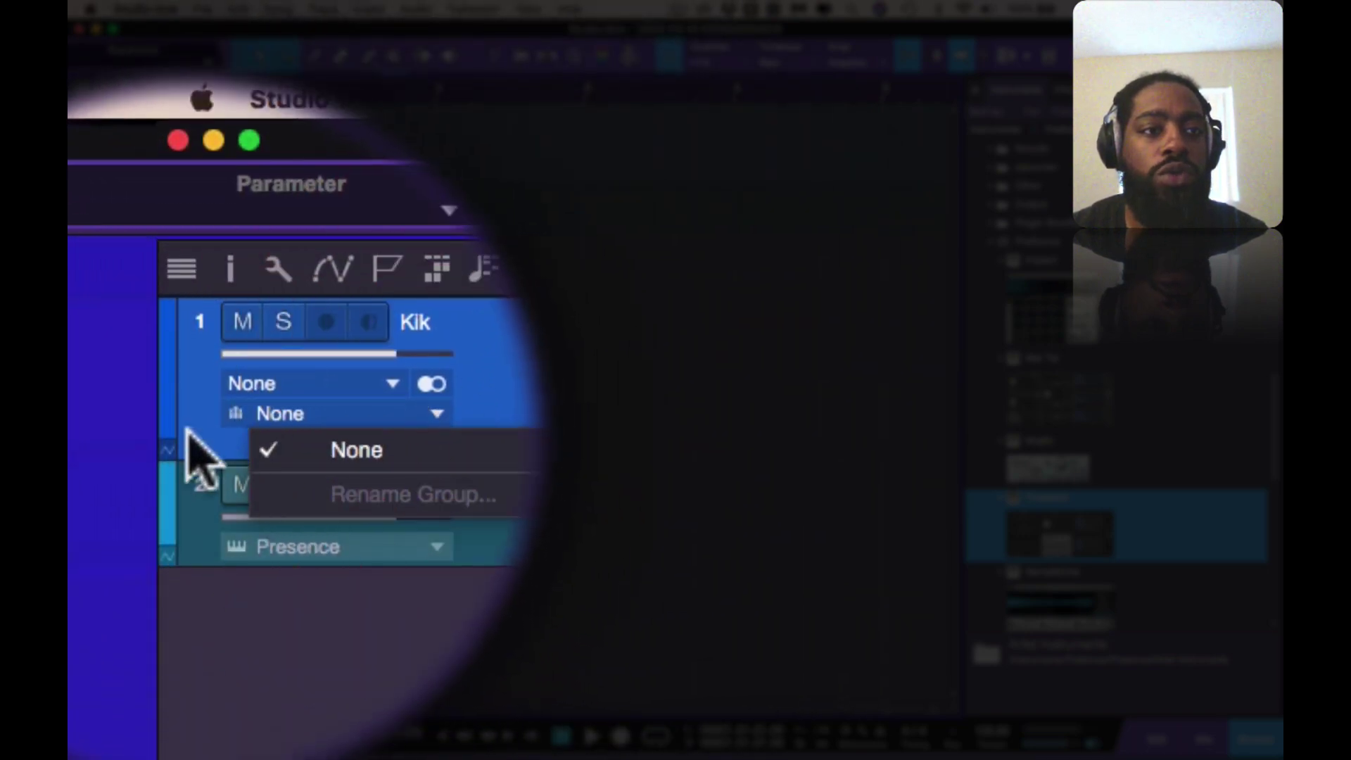
left_click(185, 433)
left_click(306, 419)
left_click(391, 387)
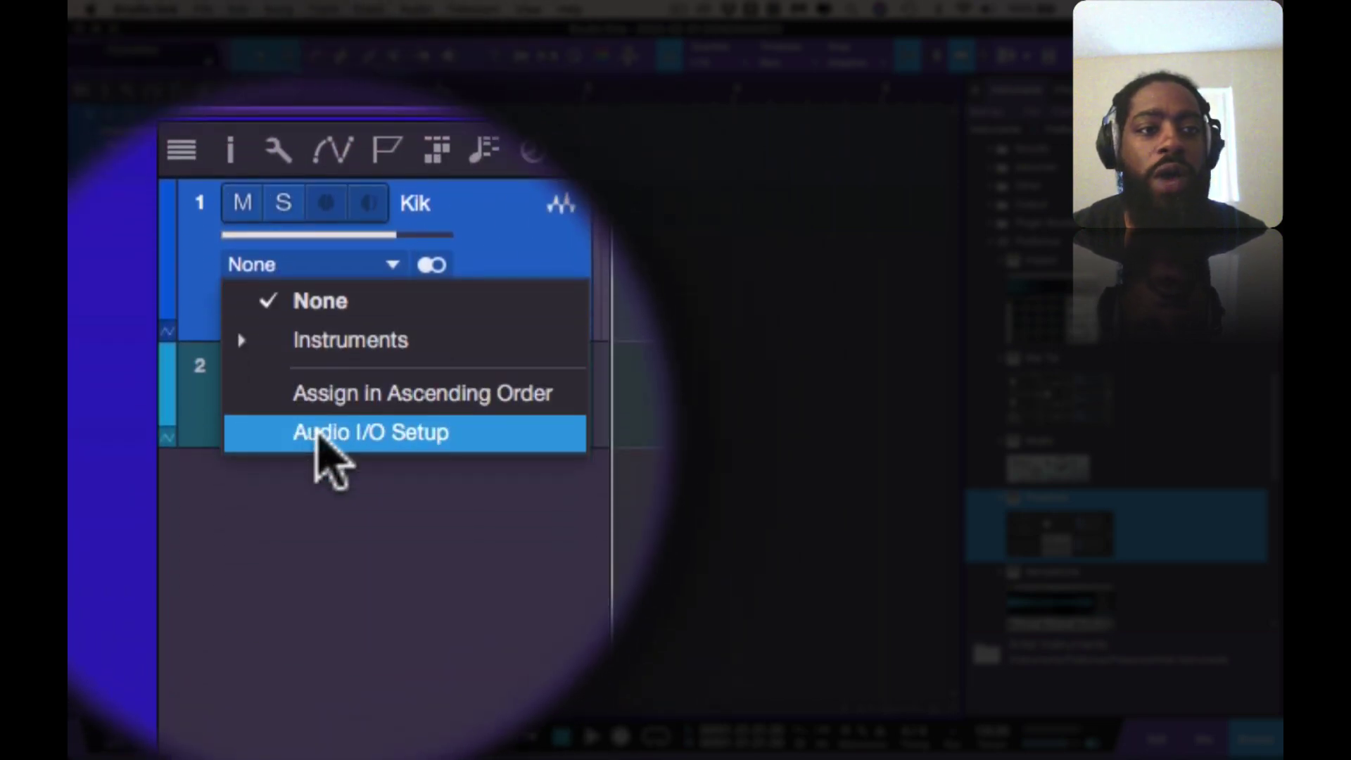
left_click(323, 439)
left_click(370, 138)
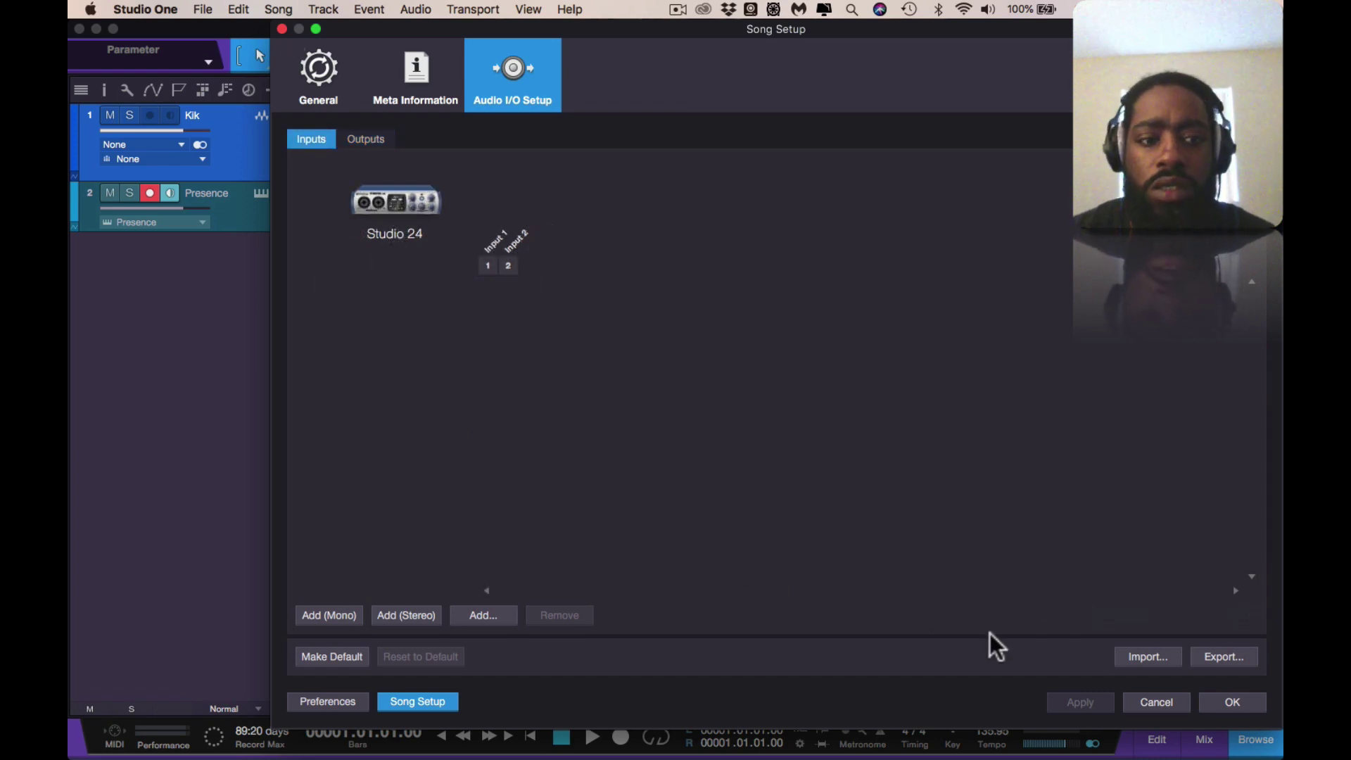
left_click(1212, 703)
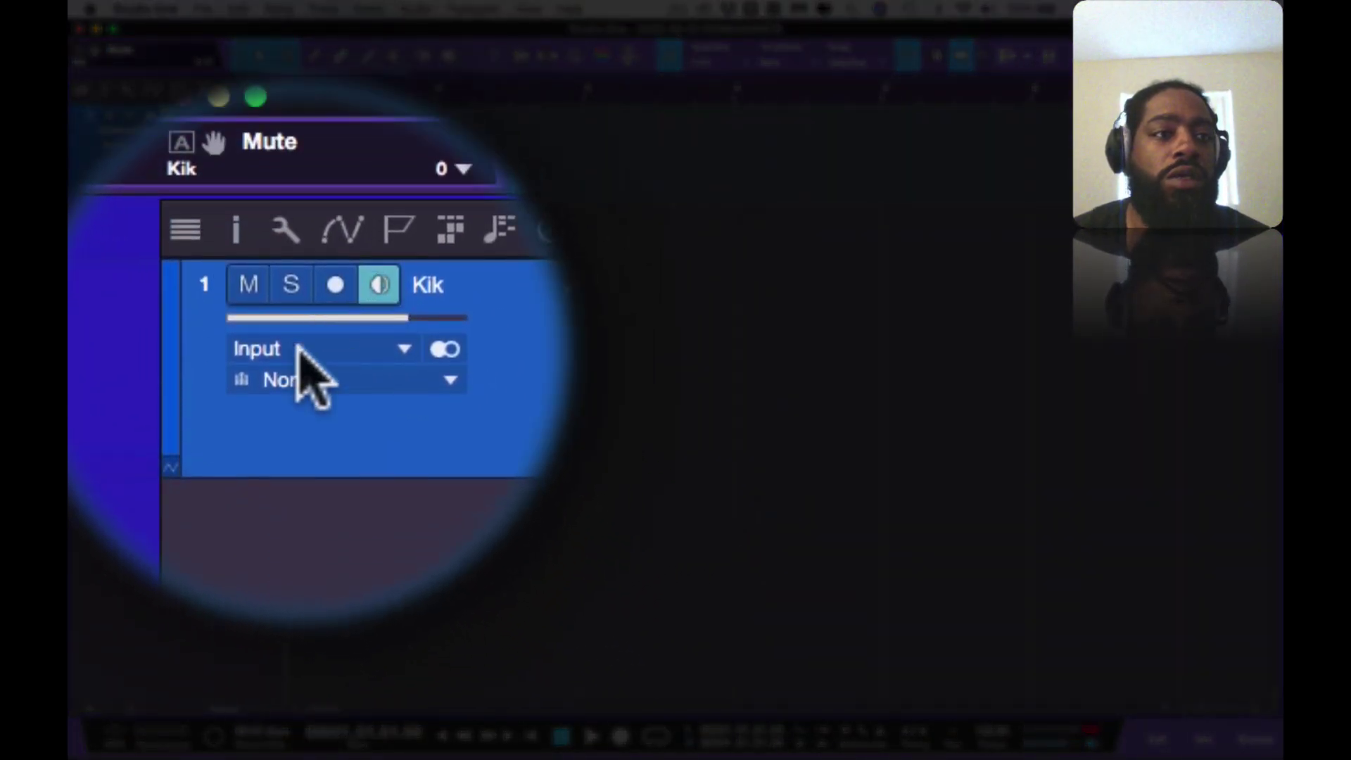
- Set the Kik track's input to None and remove the existing Input channel from the Audio I/O Setup
left_click(299, 349)
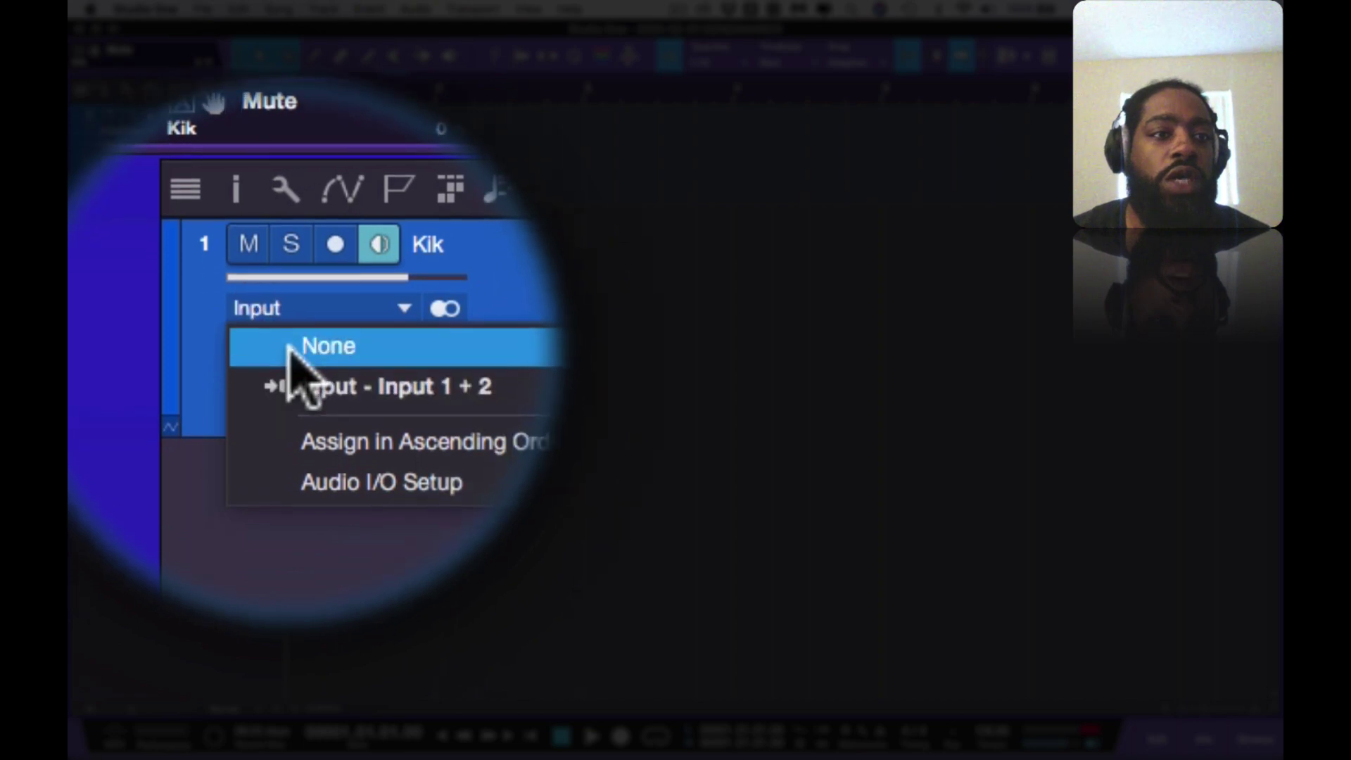
left_click(289, 346)
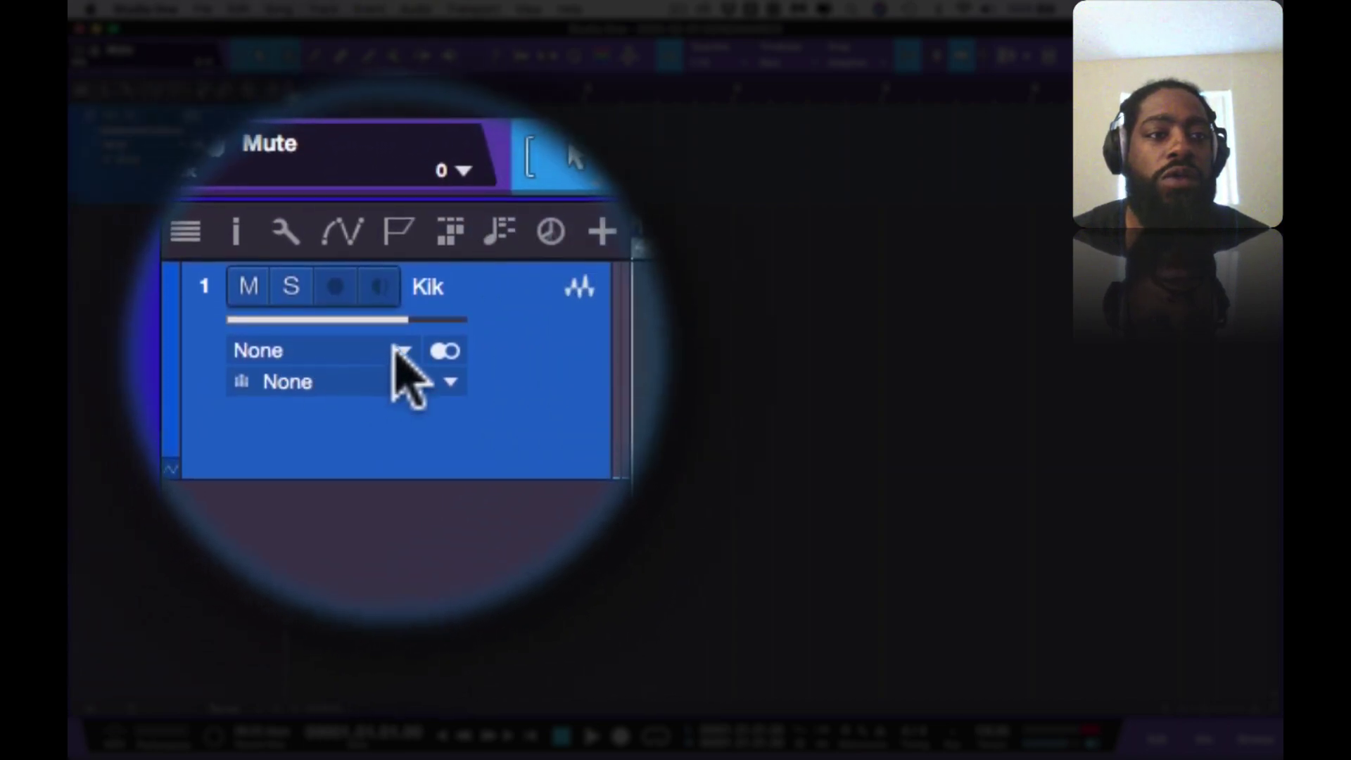
left_click(394, 348)
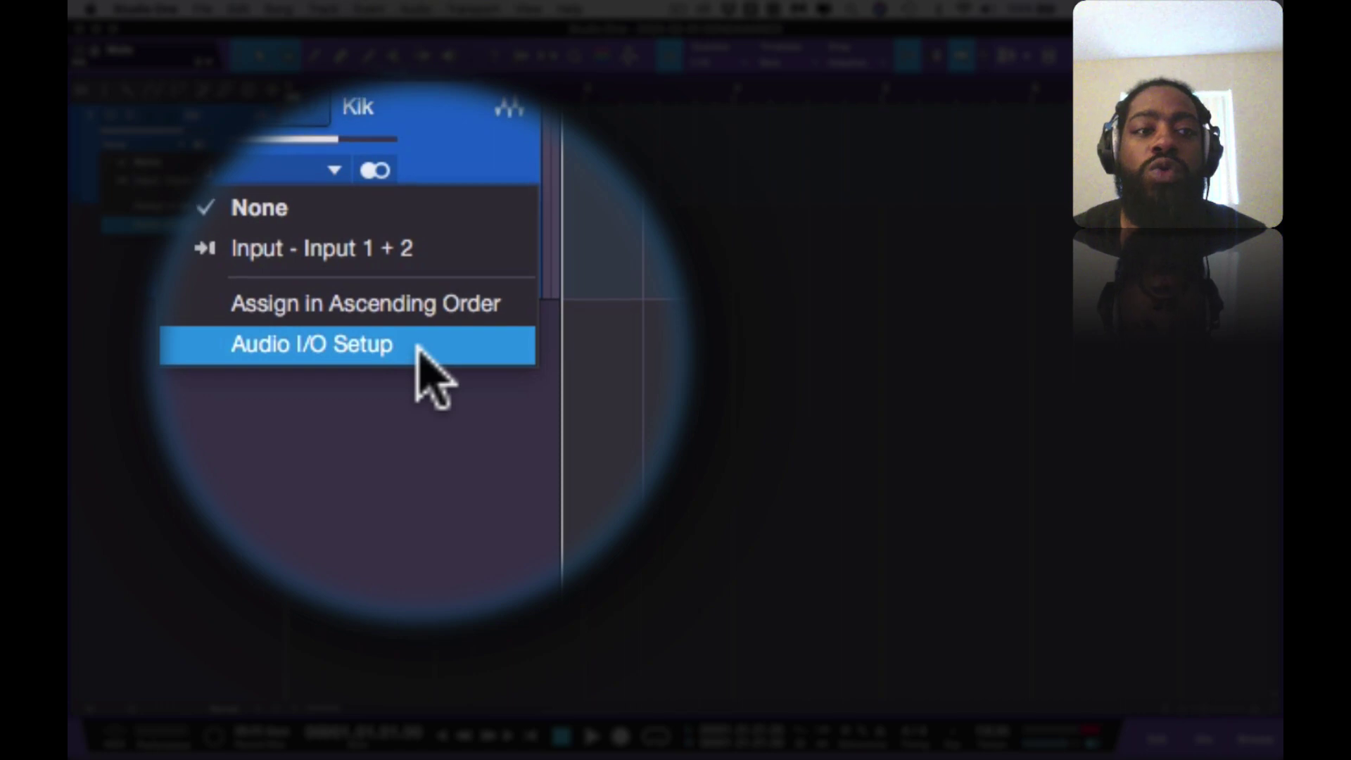
left_click(416, 346)
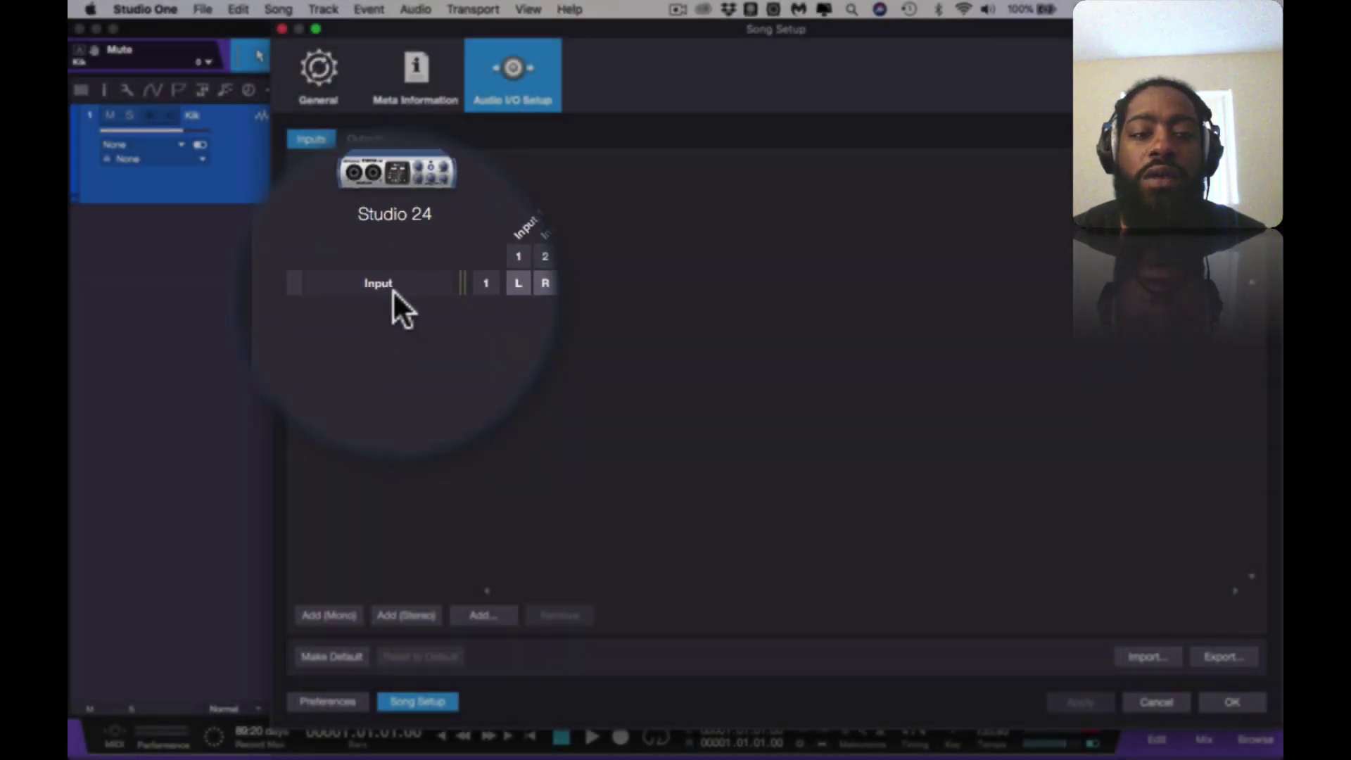
left_click(378, 286)
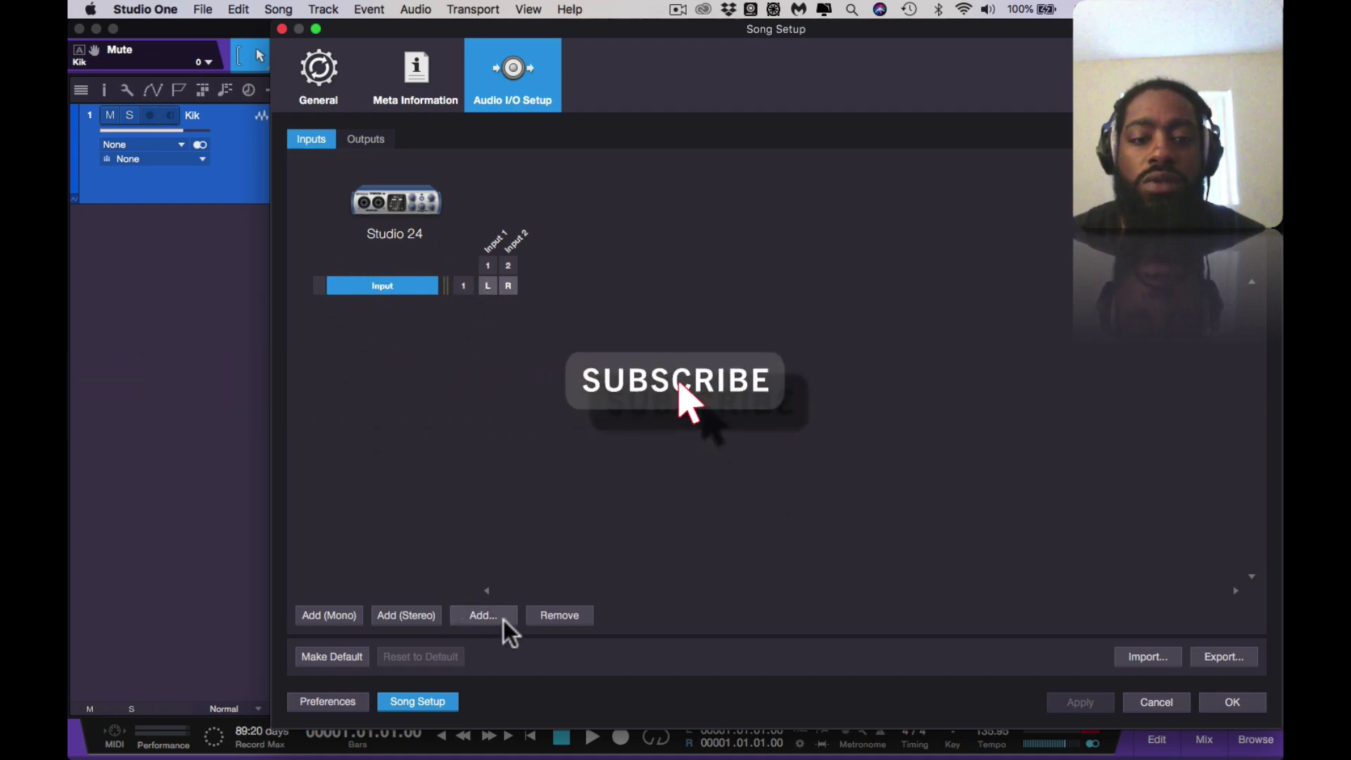
left_click(556, 618)
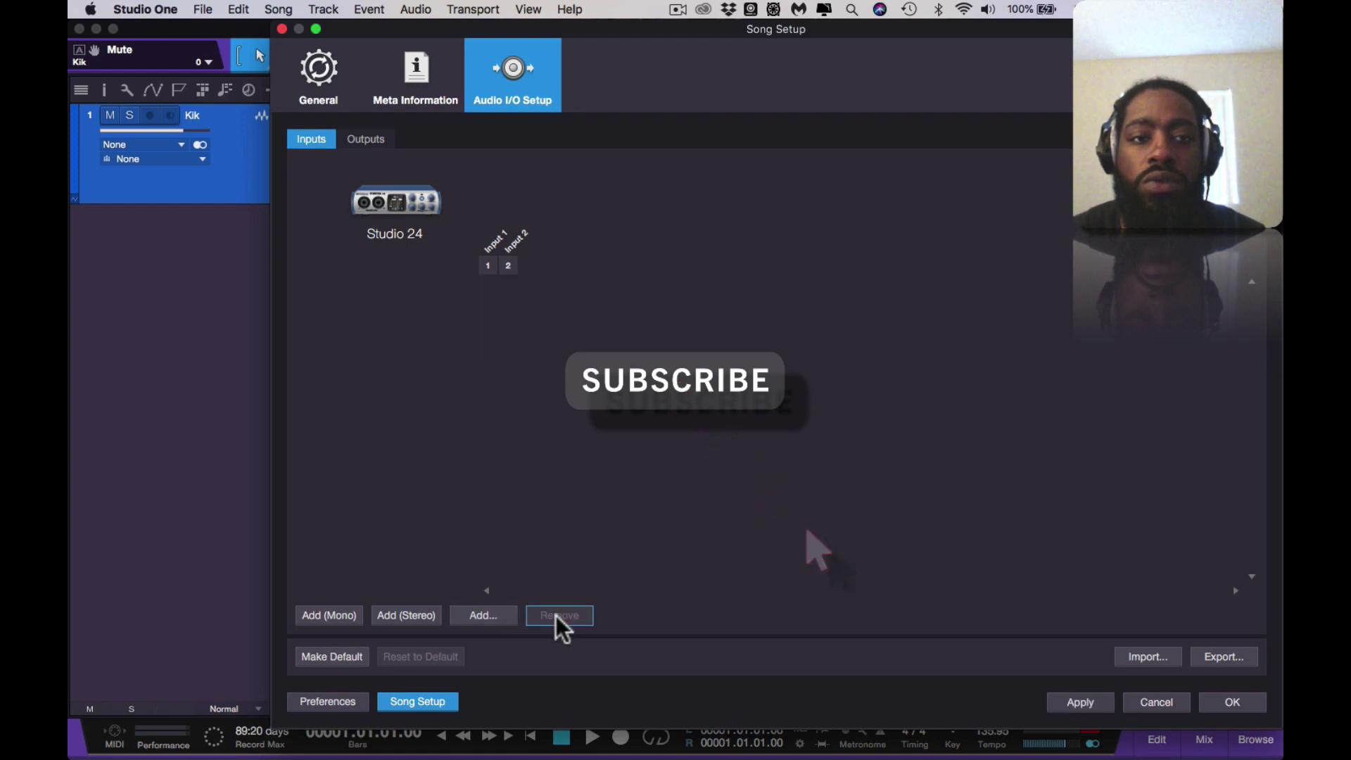
left_click(486, 621)
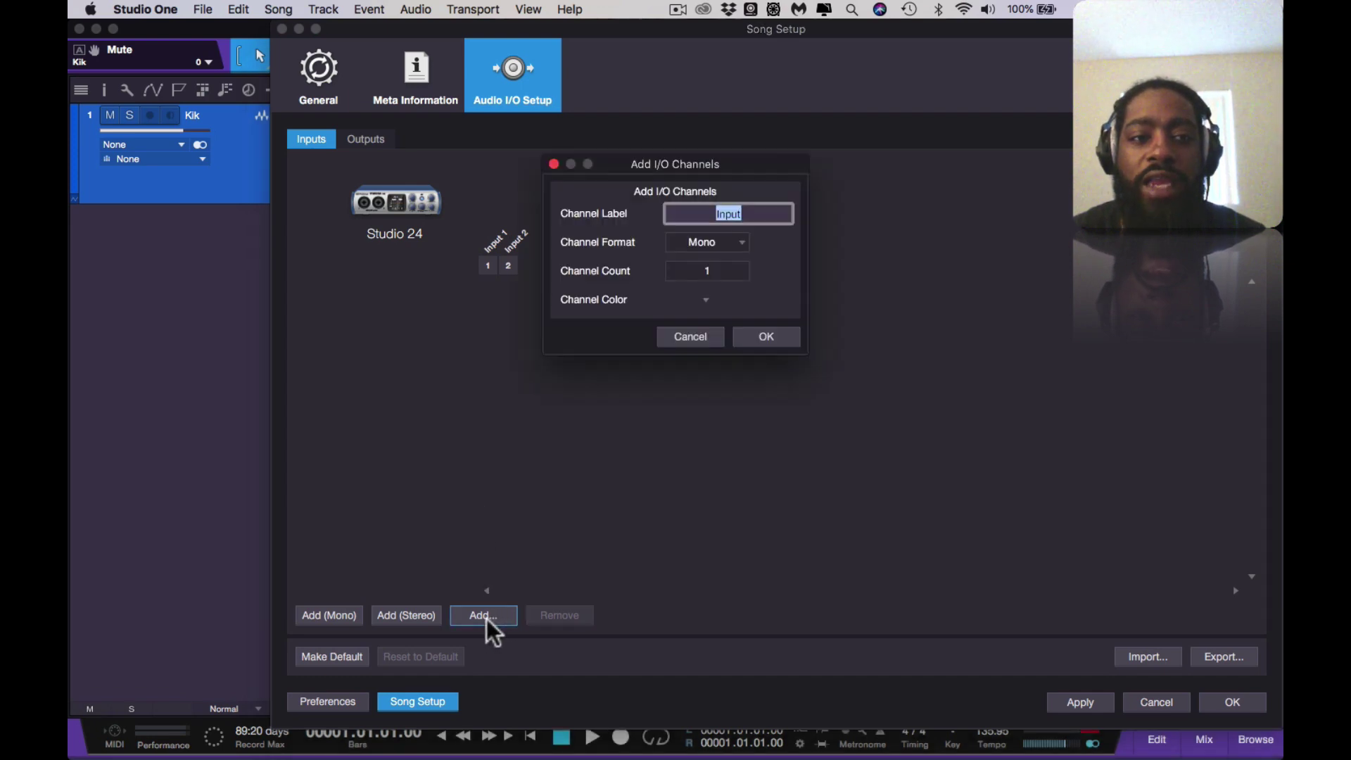
left_click(708, 339)
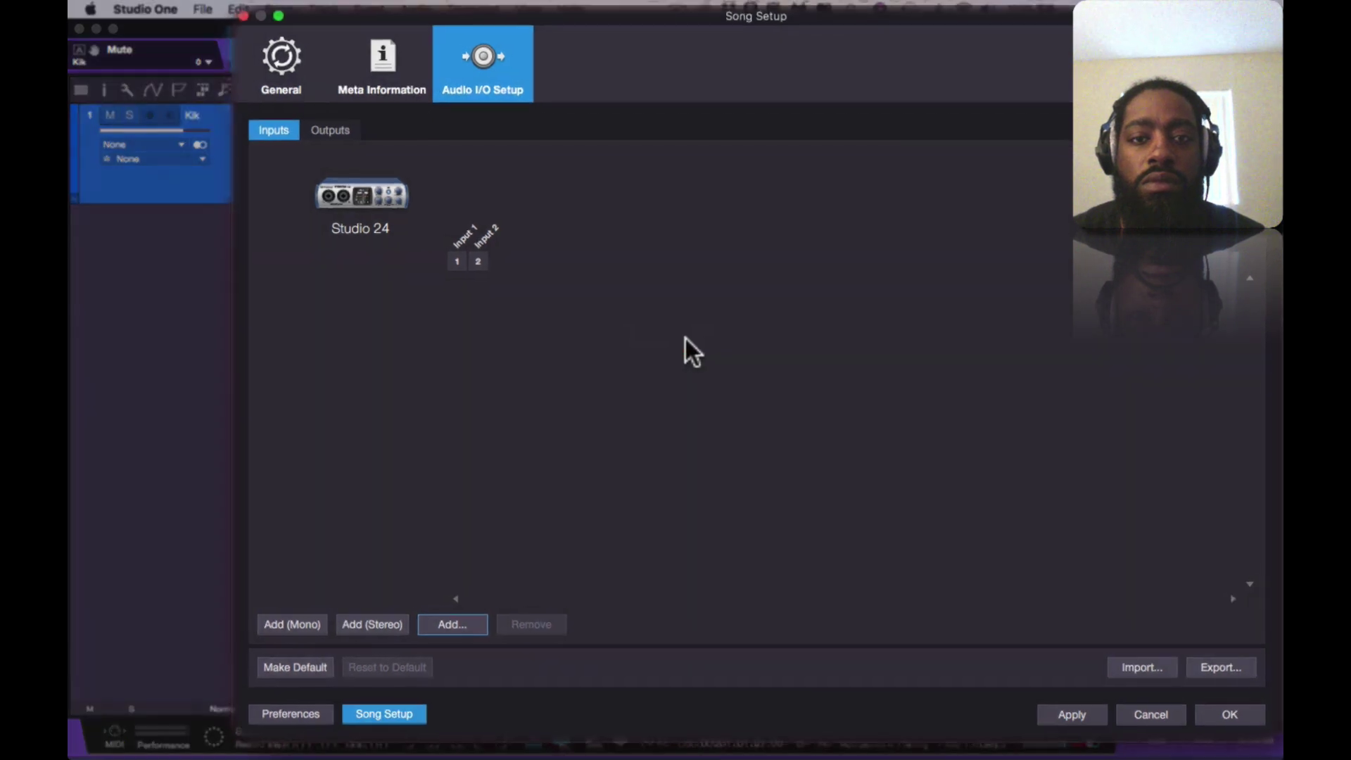
key("super+z")
key("shift+super+z")
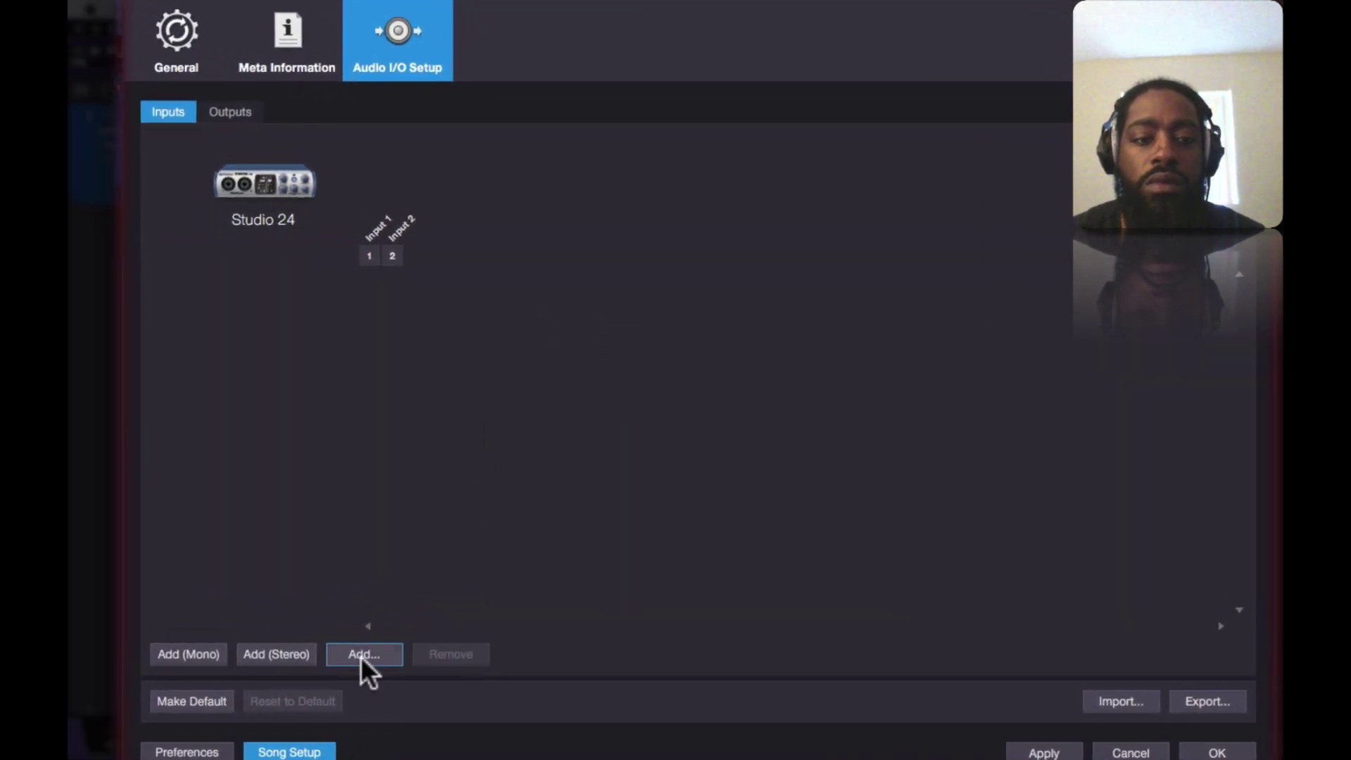
- Add a stereo input channel routed to Studio 24 inputs 1 and 2, then apply and close the song setup
left_click(289, 653)
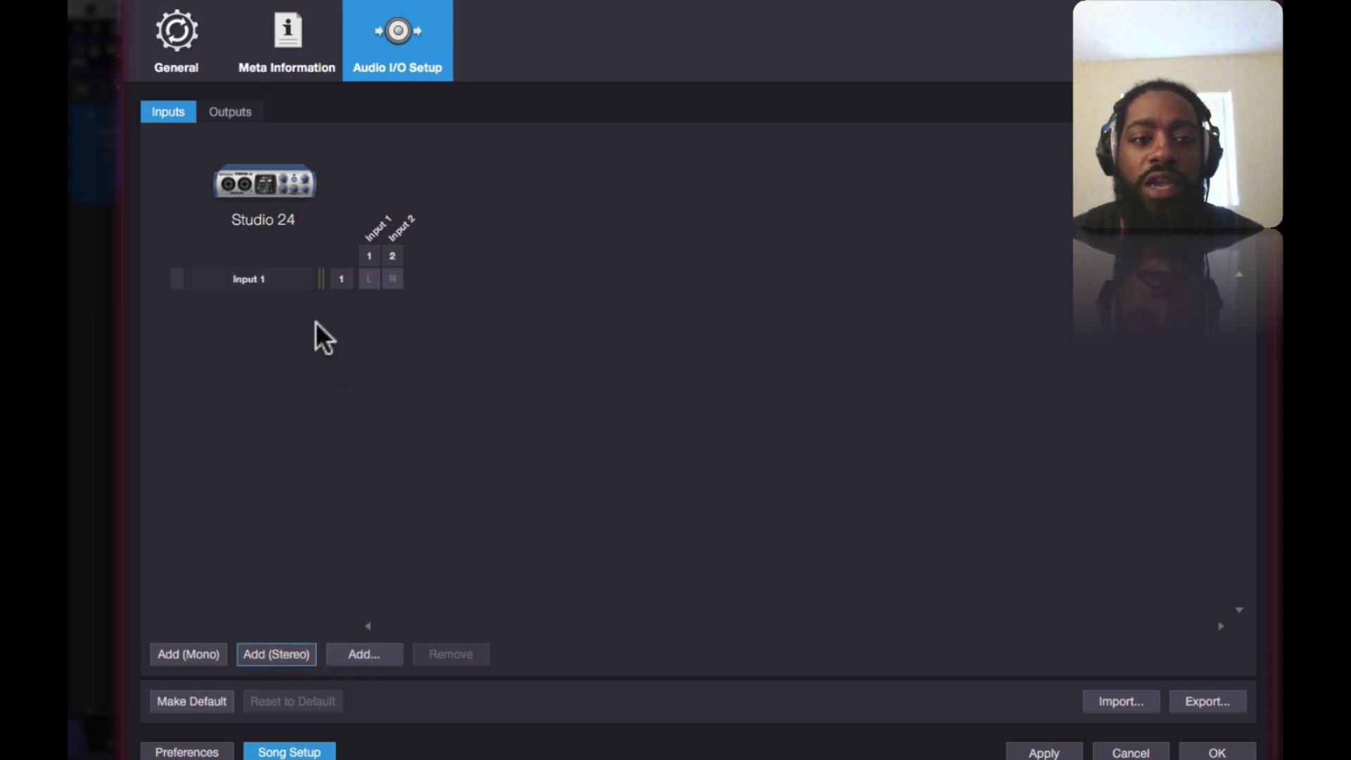
left_click(369, 278)
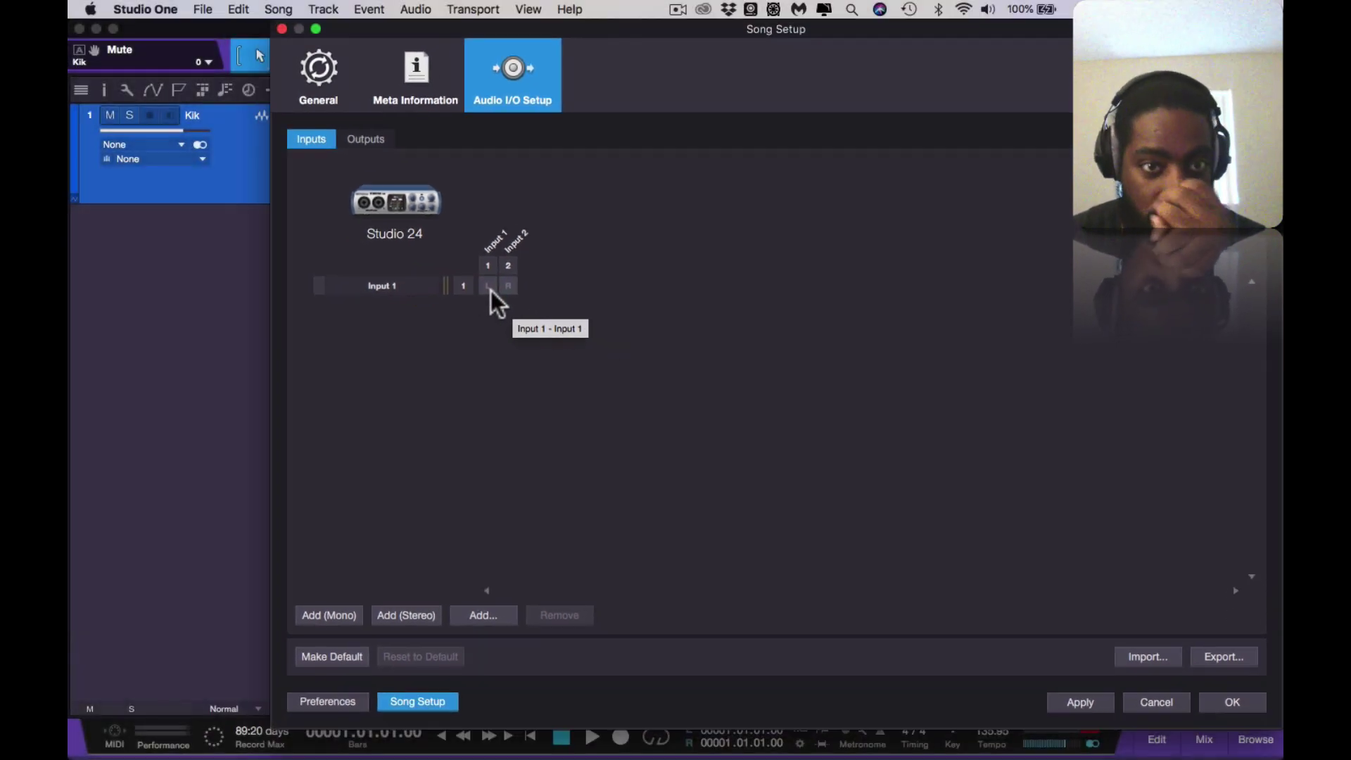
left_click(401, 287)
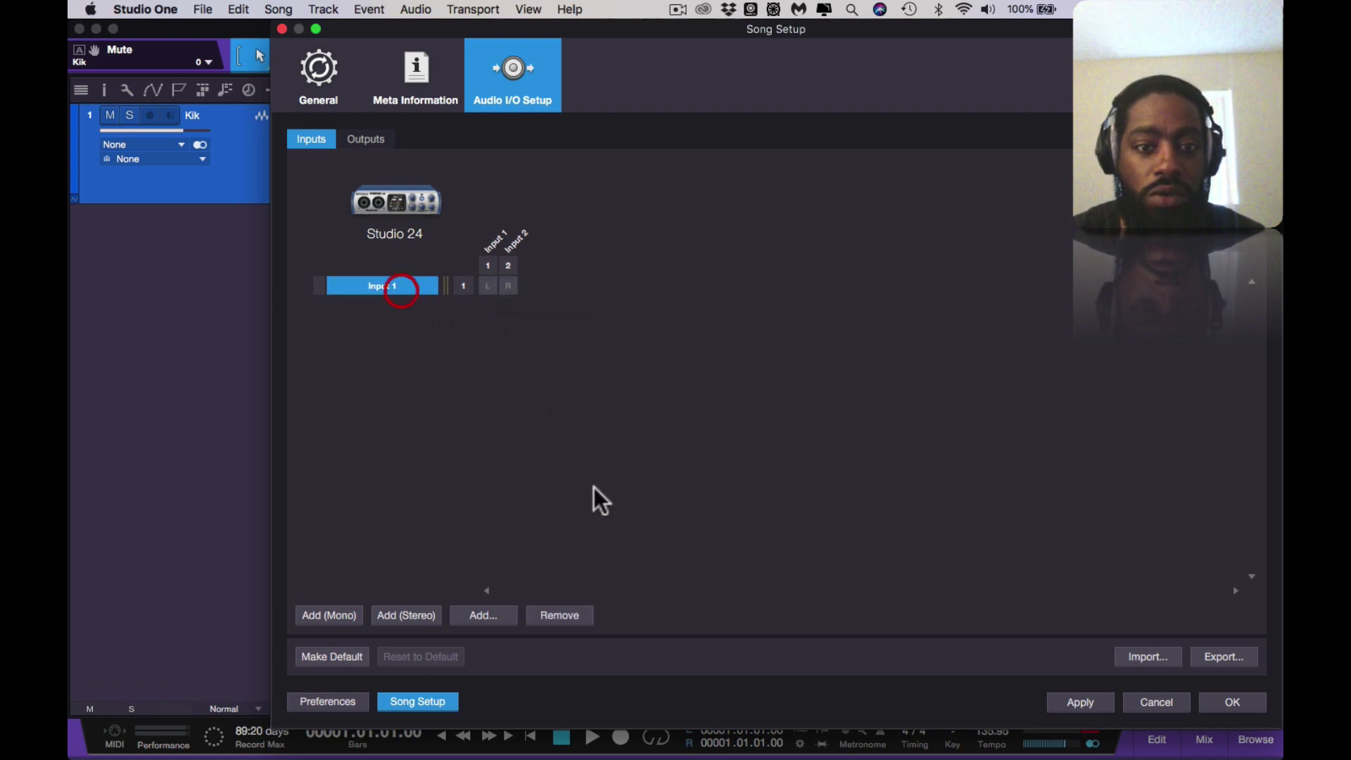
left_click(1095, 704)
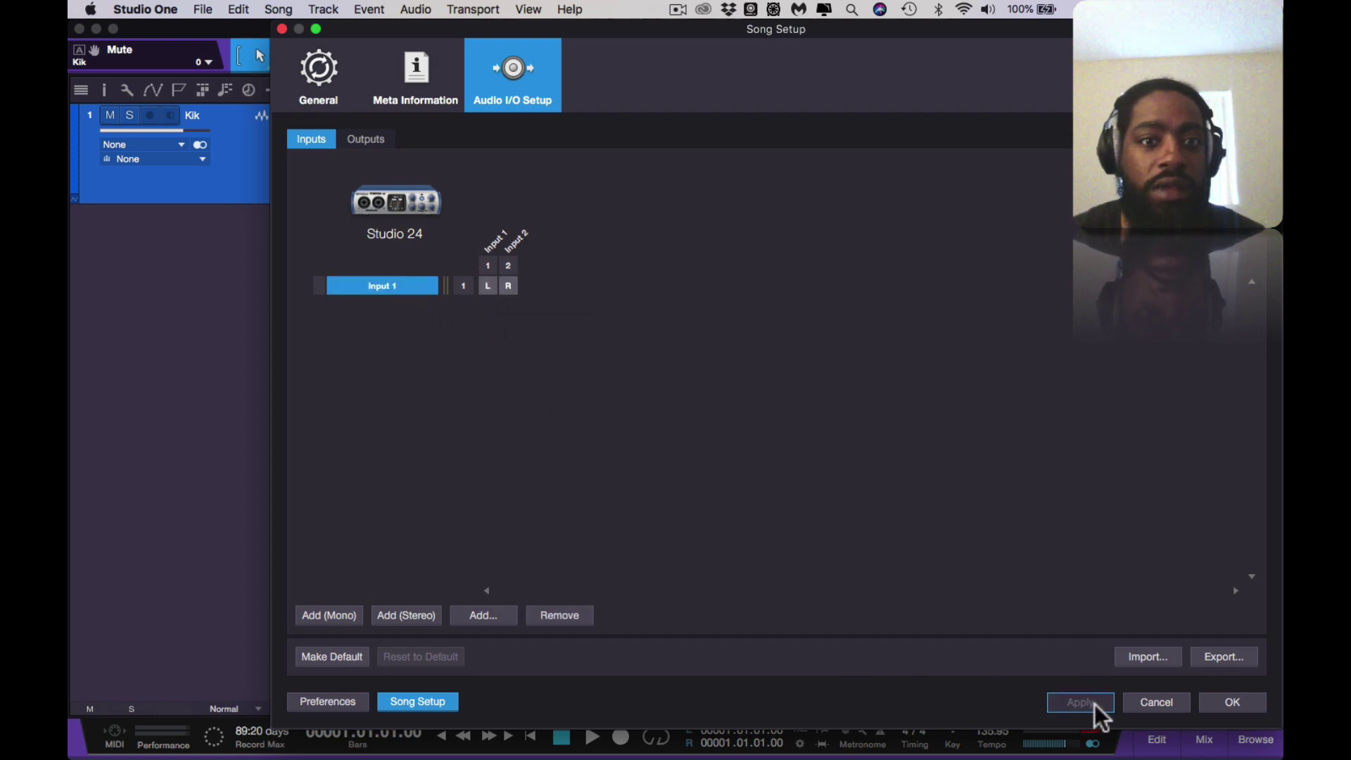
left_click(1221, 703)
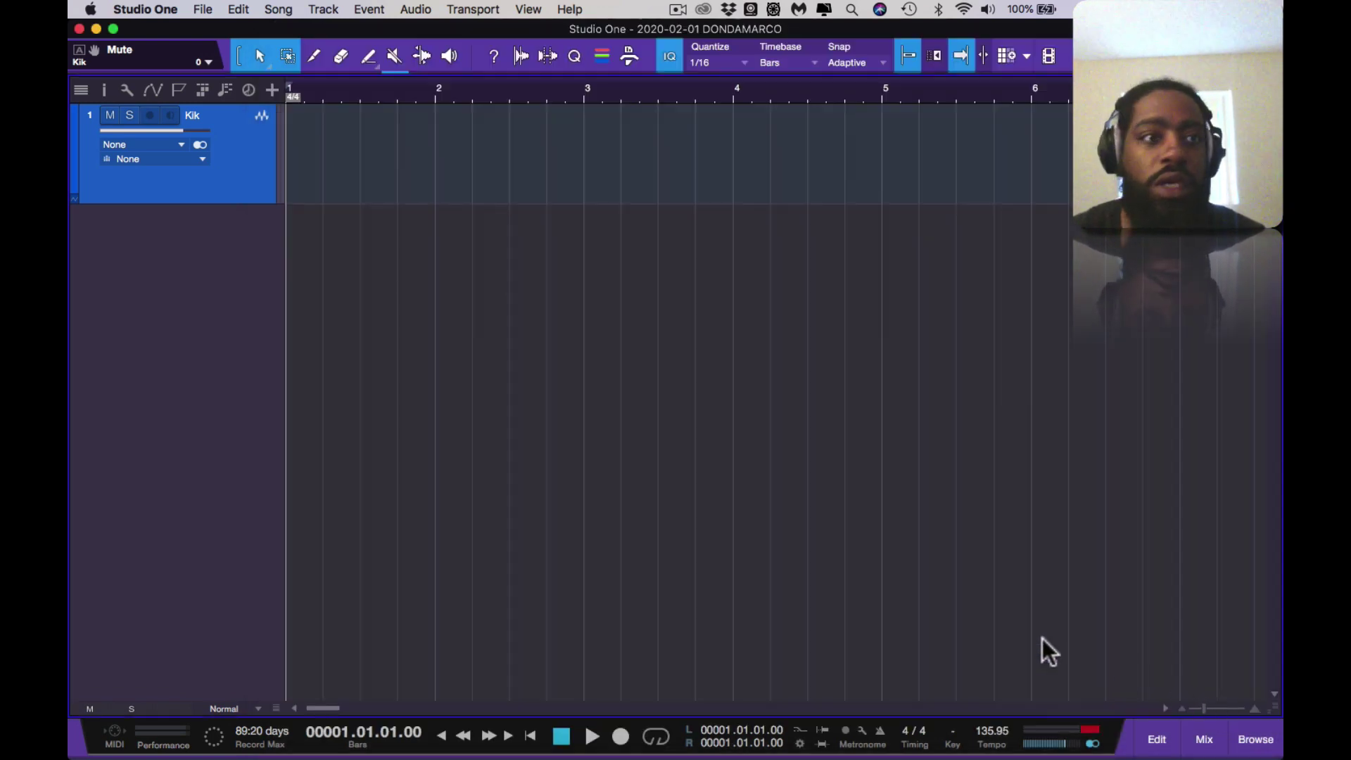
- Assign Input 1 (Input 1 + 2) to the Kik track and briefly play the song to check for signal
left_click(107, 145)
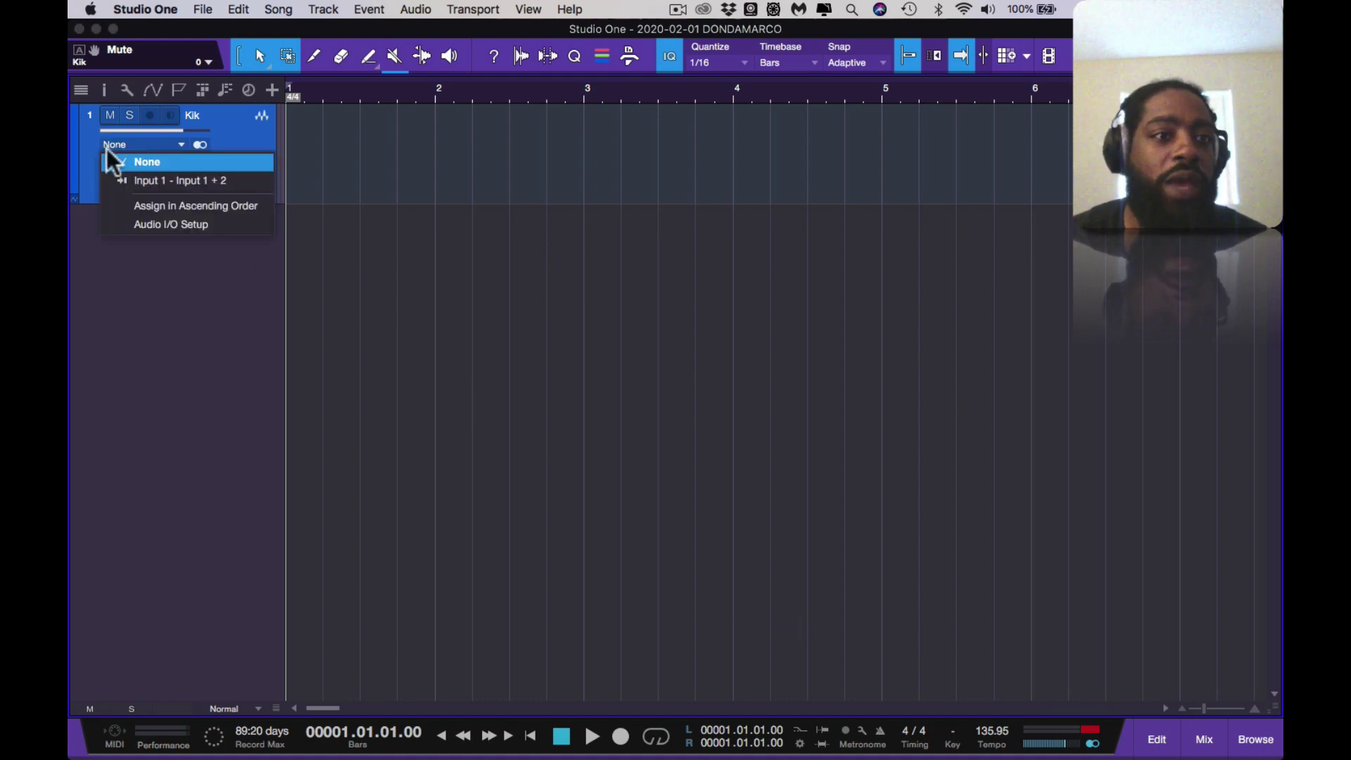
left_click(138, 182)
key("space")
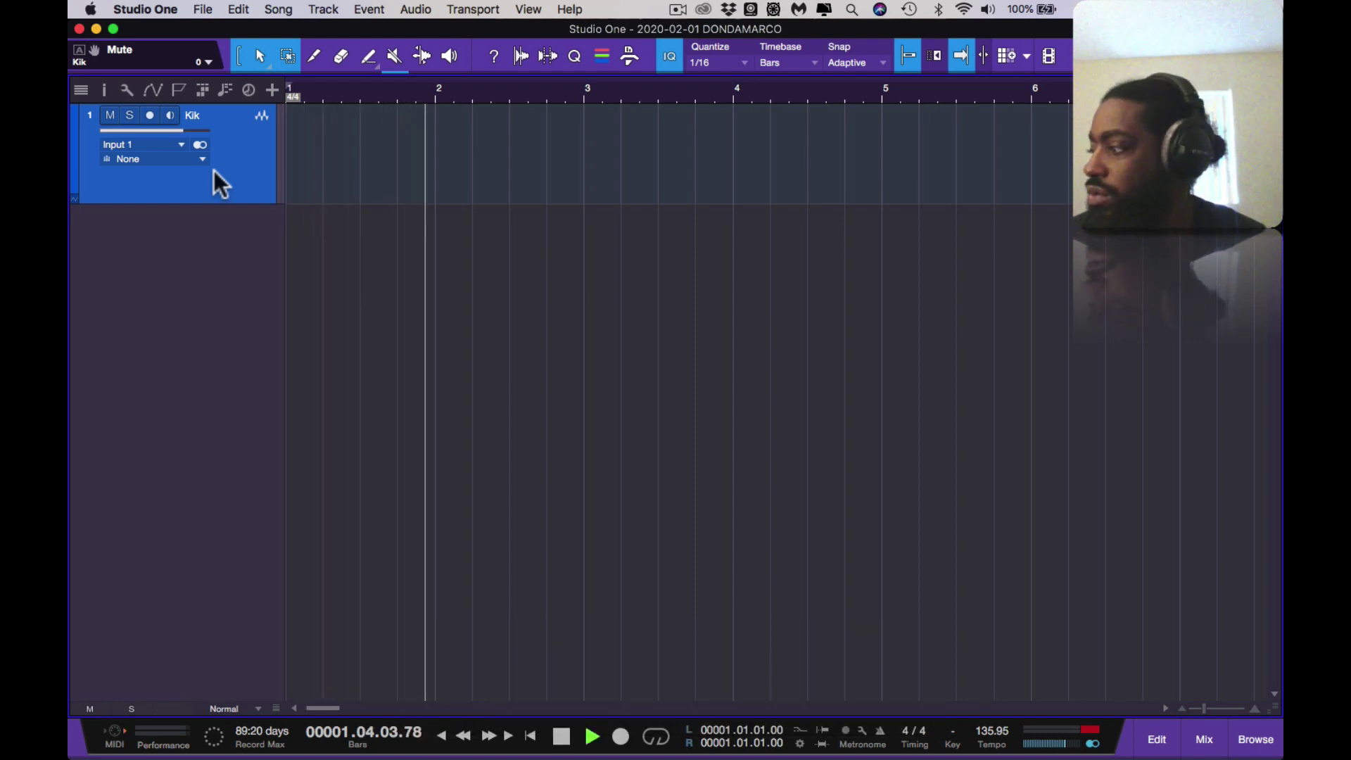
key("space")
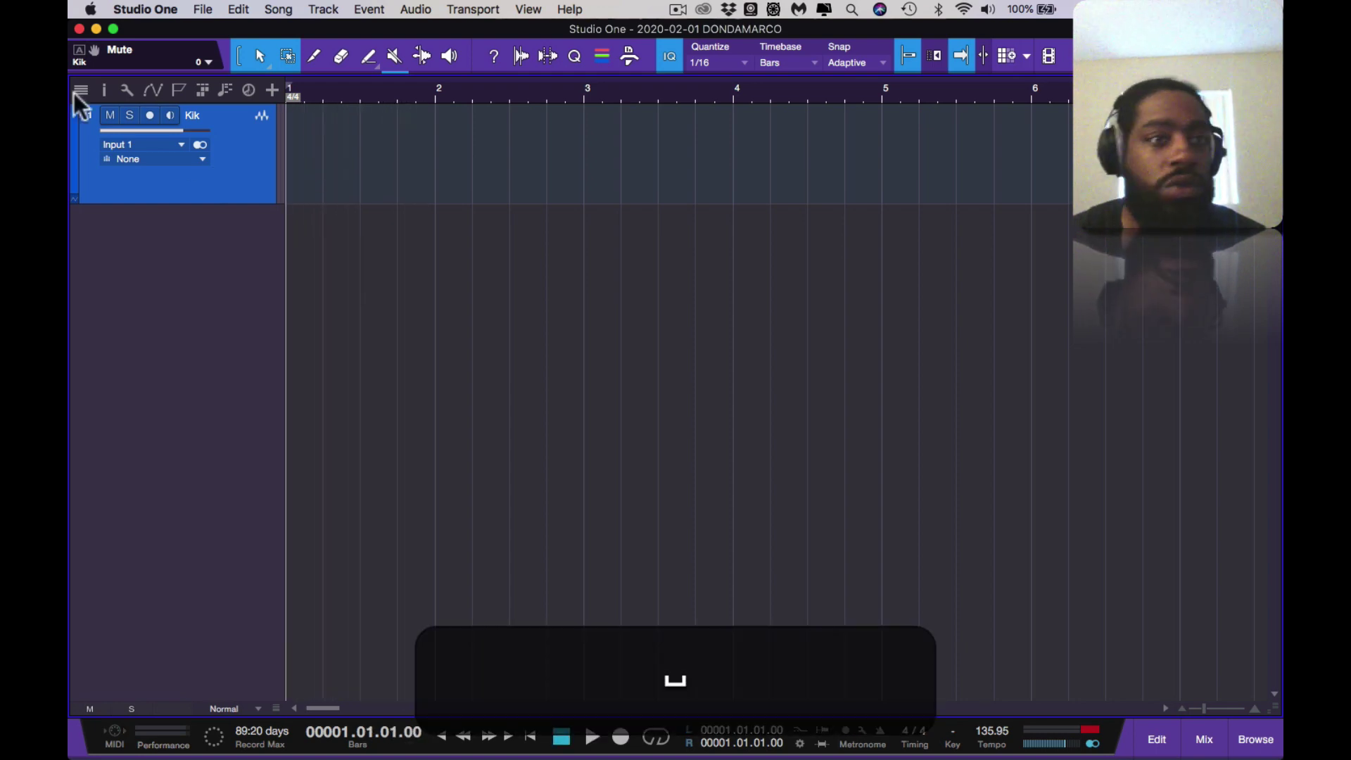
- Enable input monitoring on the Kik track and play the song to check the incoming audio
left_click(172, 119)
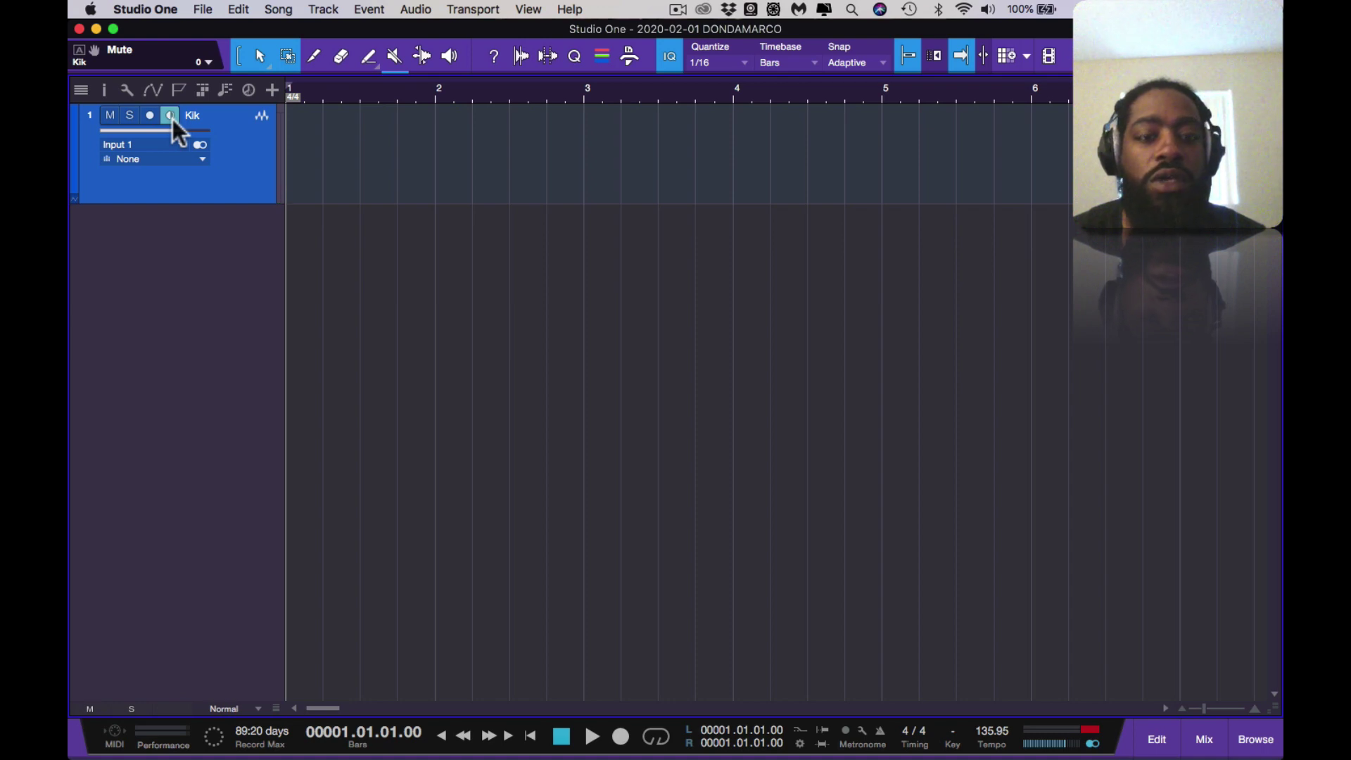
key("space")
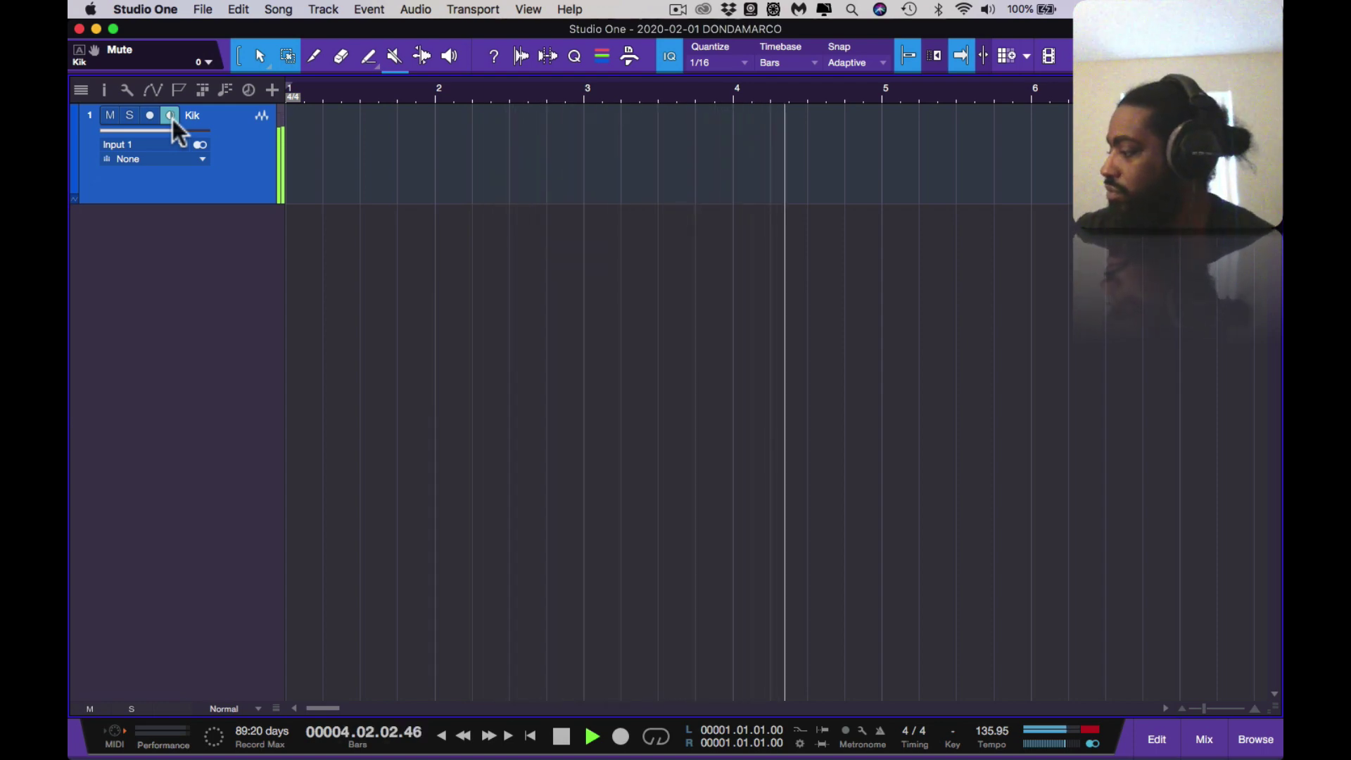
key("space")
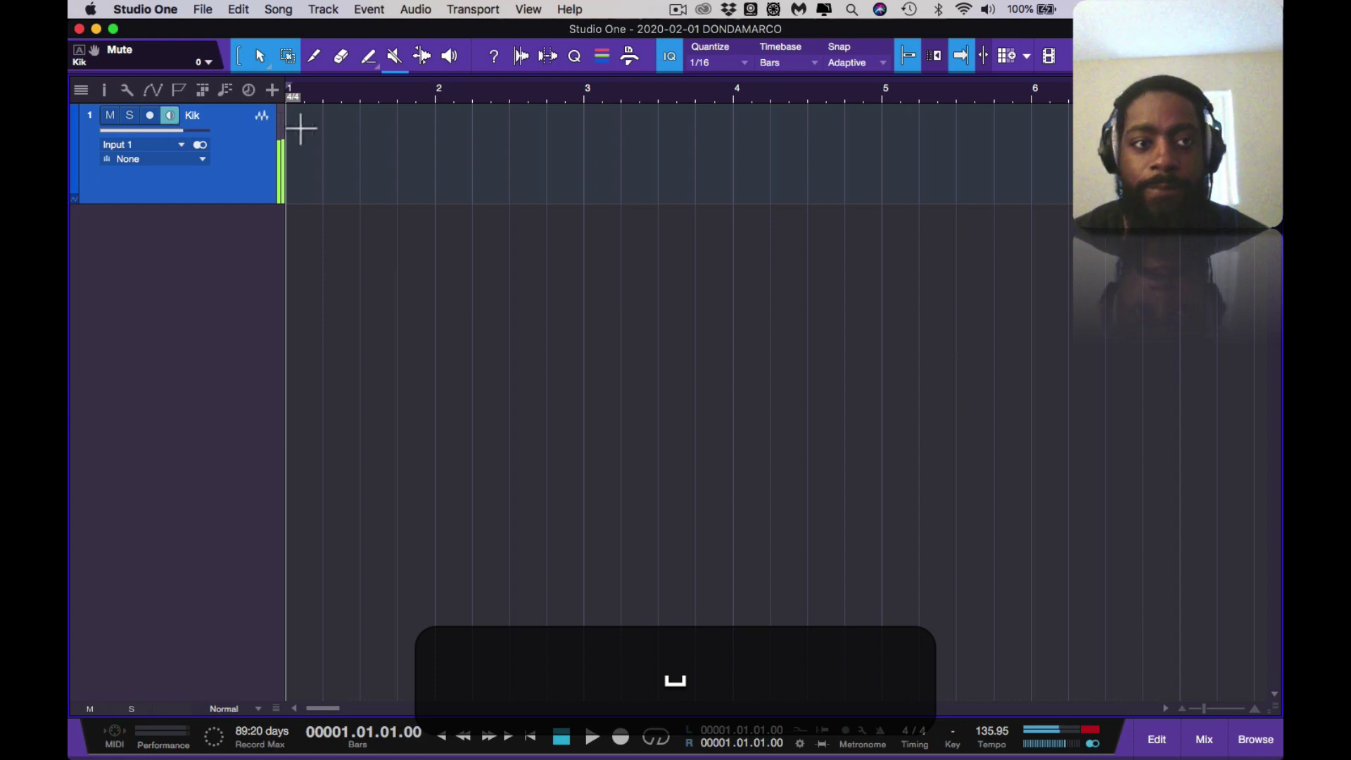
- Set the song tempo to 146.05 and test playback with the monitored input
double_click(989, 730)
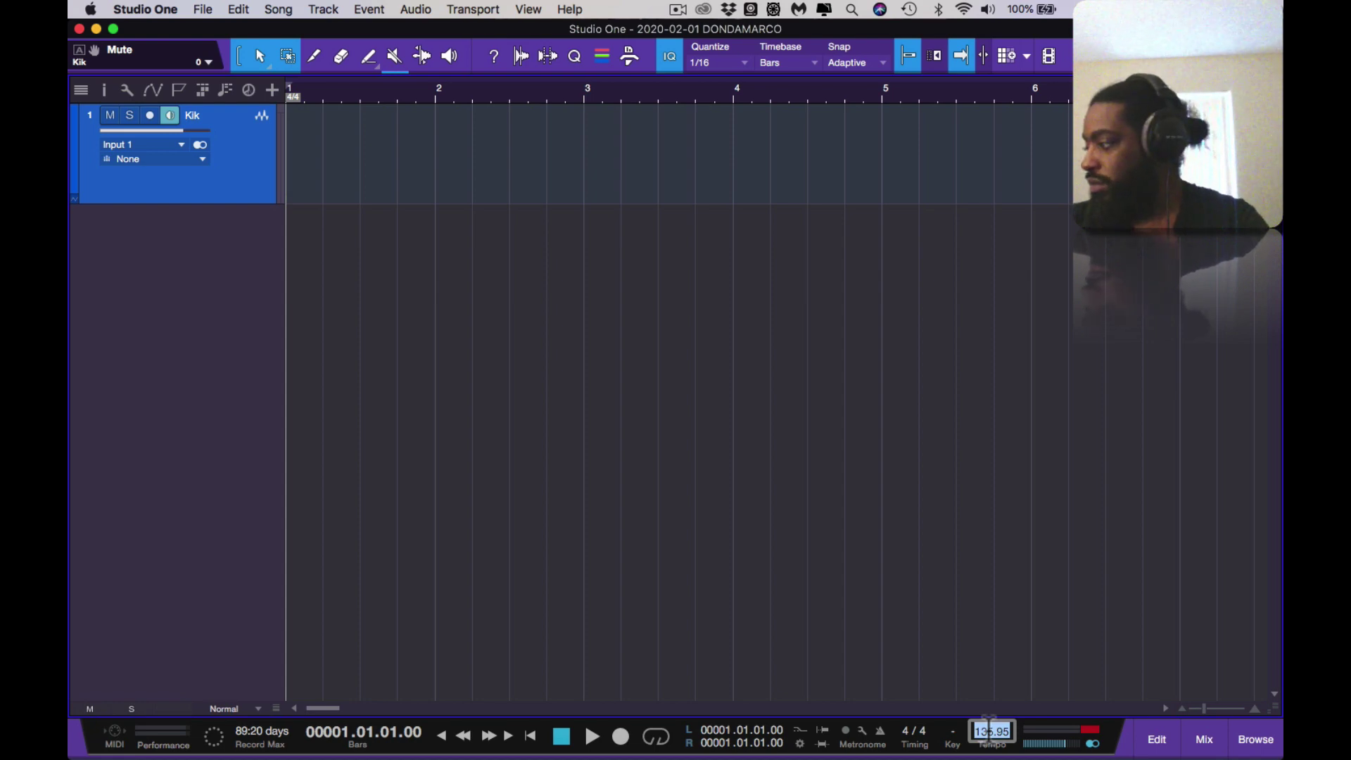
type("146")
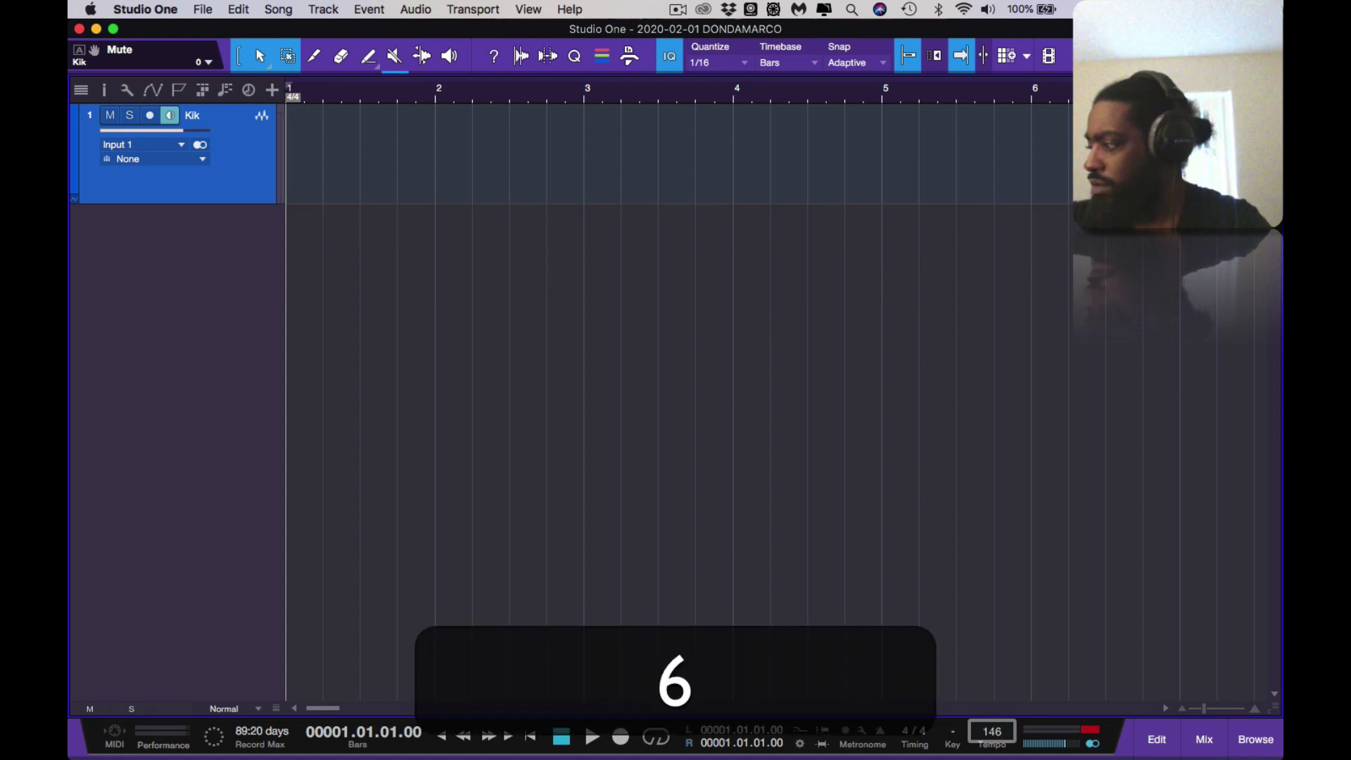
type(".05")
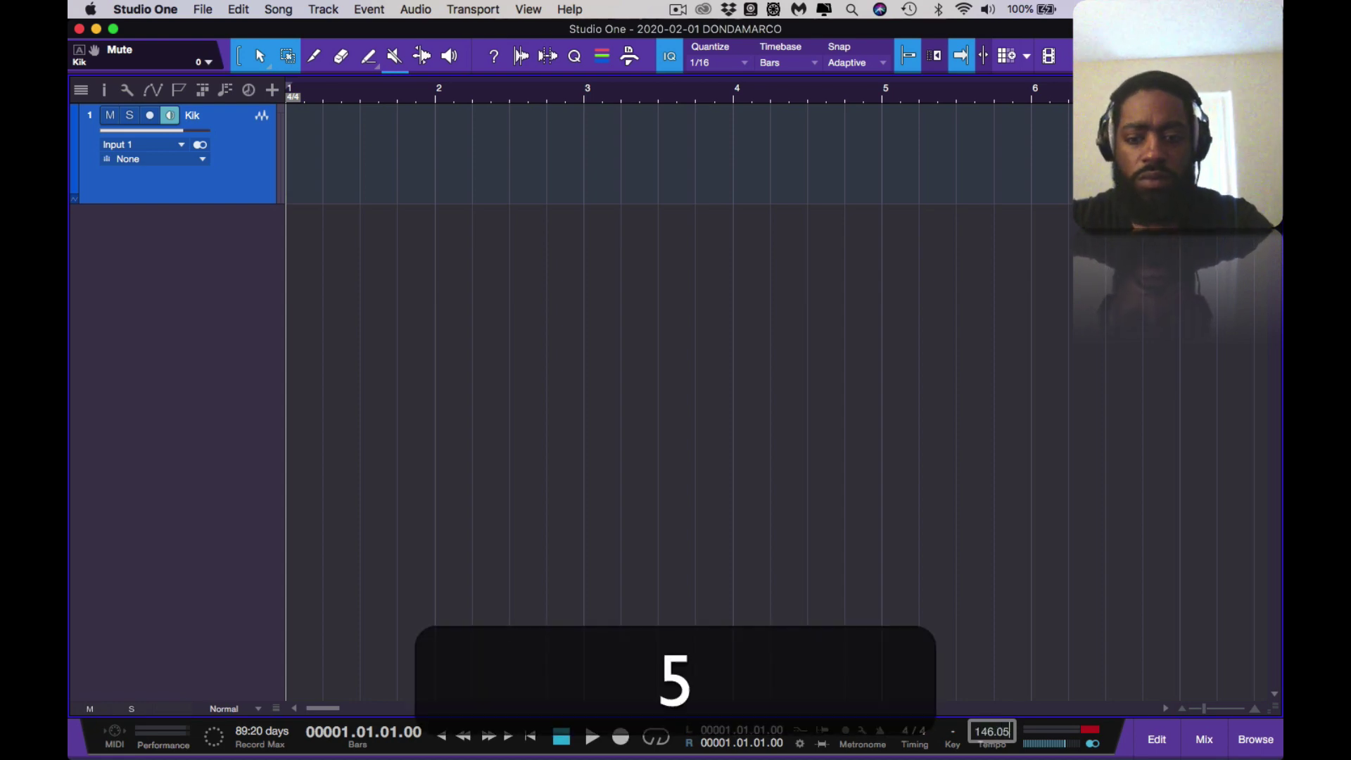
key("Return")
key("space")
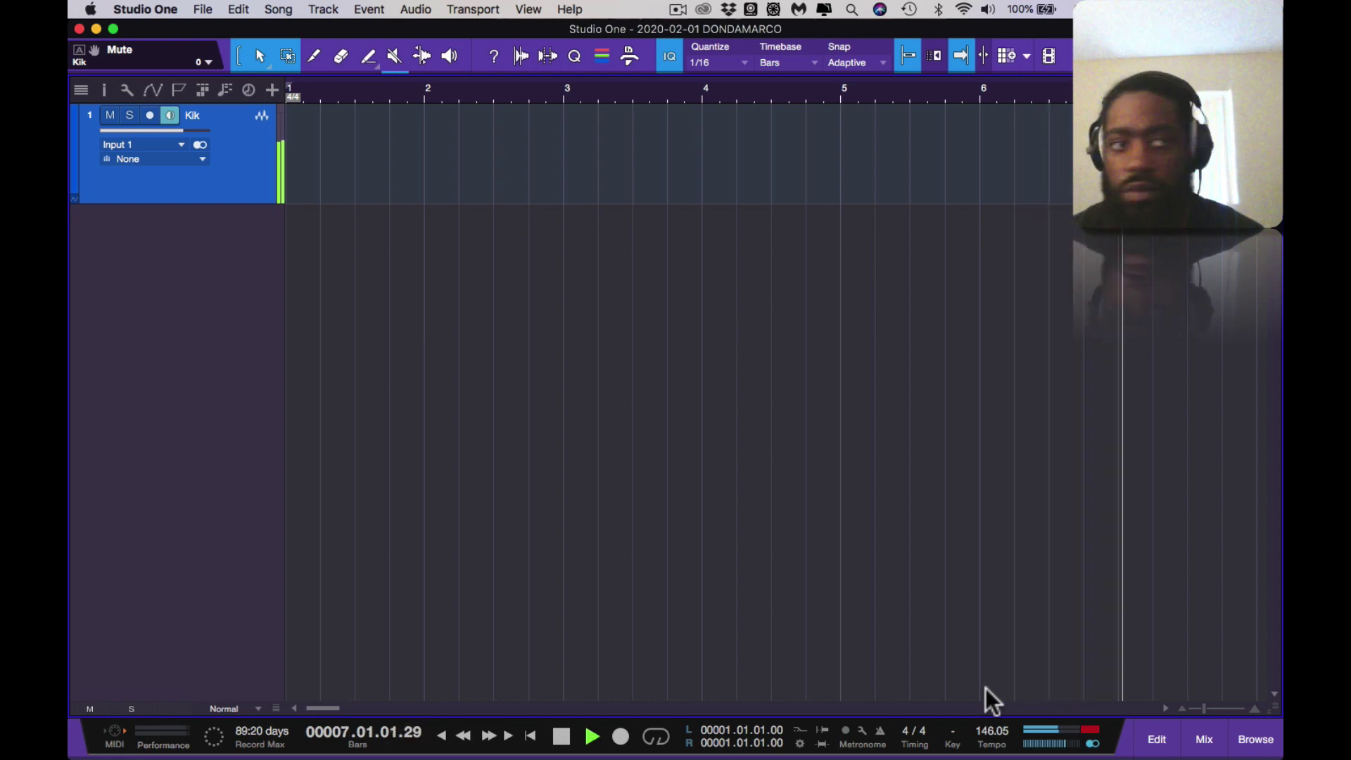
key("space")
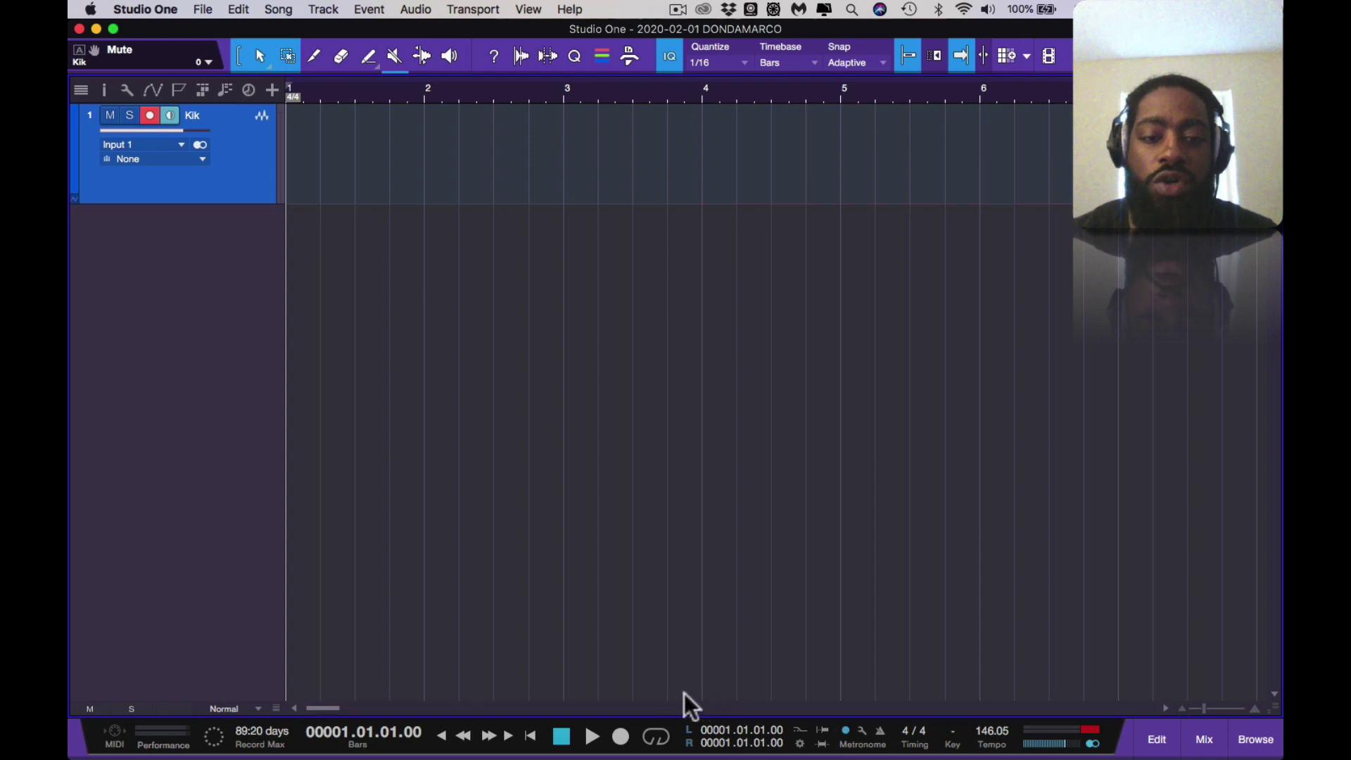
- Record the incoming MPC audio onto the Kik track from bar 1, then disarm the track
left_click(620, 736)
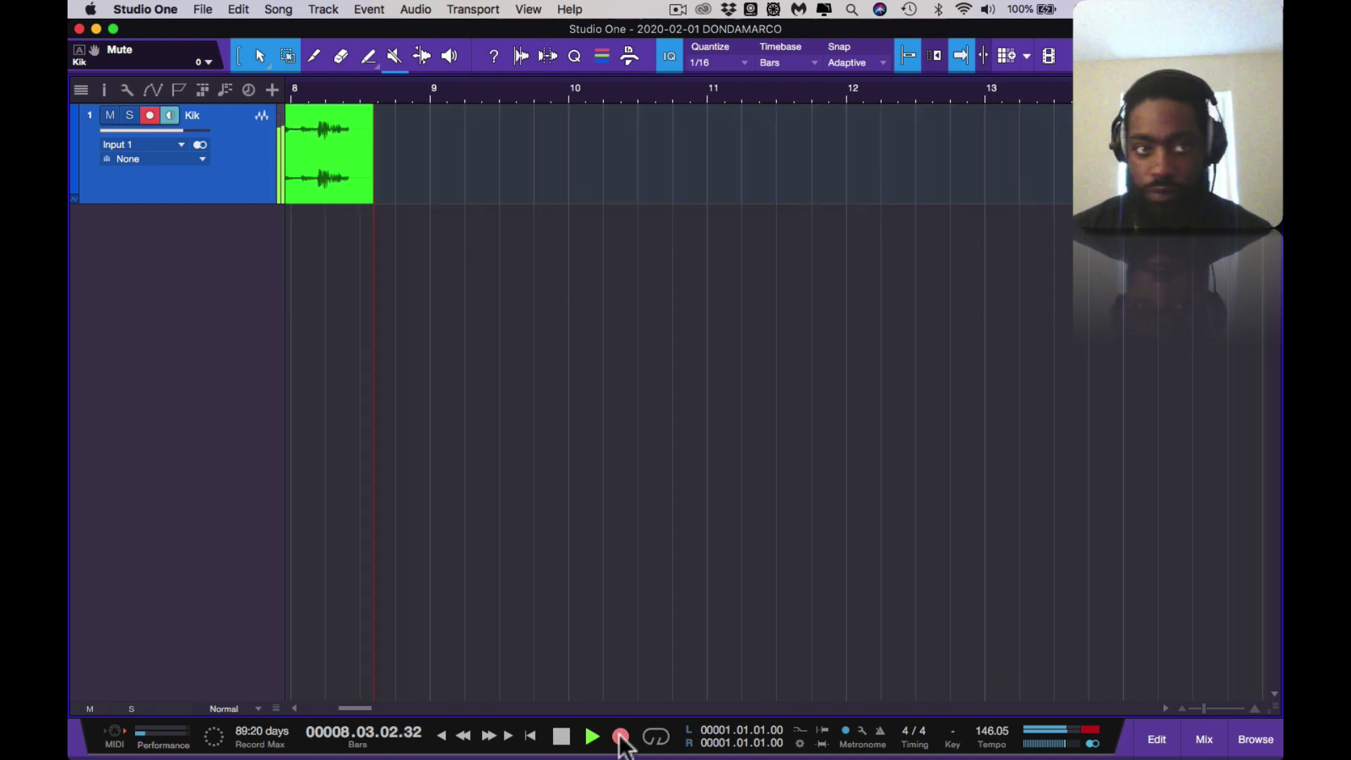
key("space")
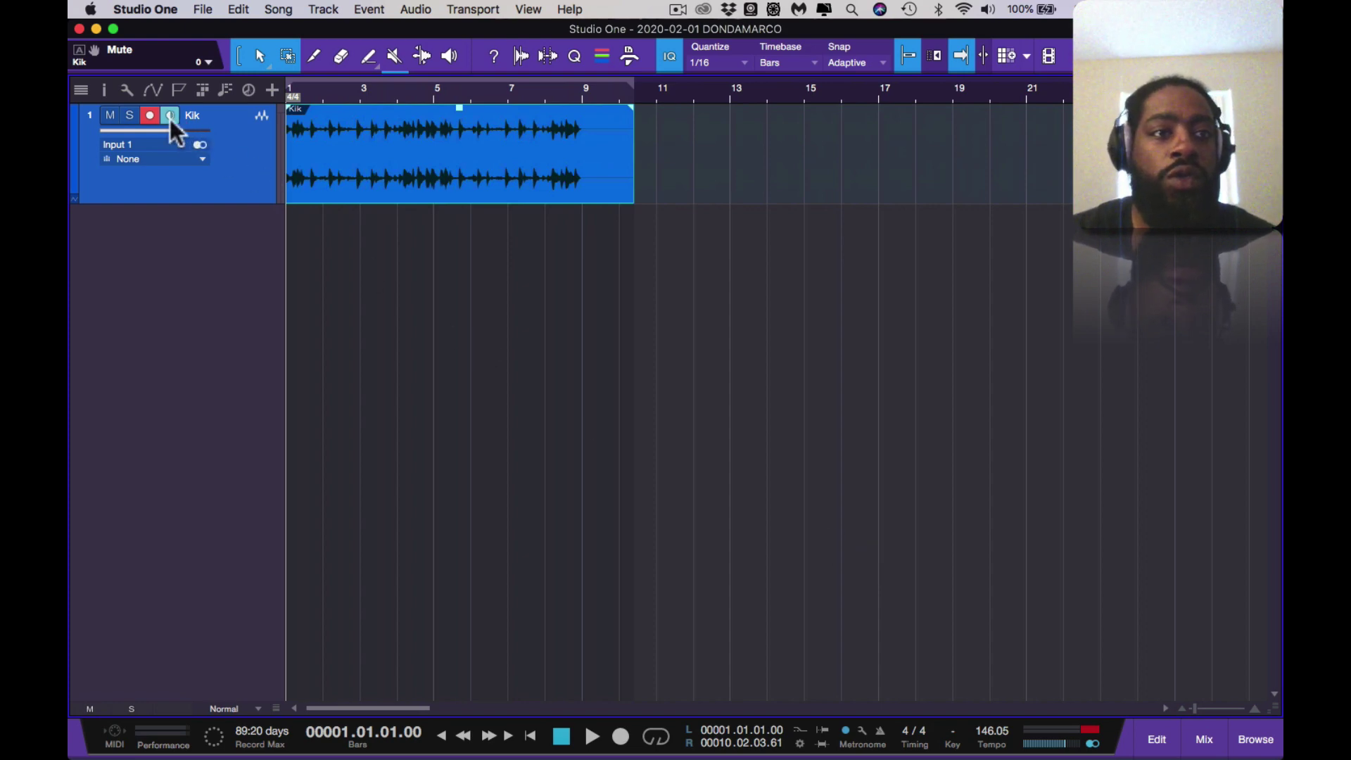
left_click(152, 115)
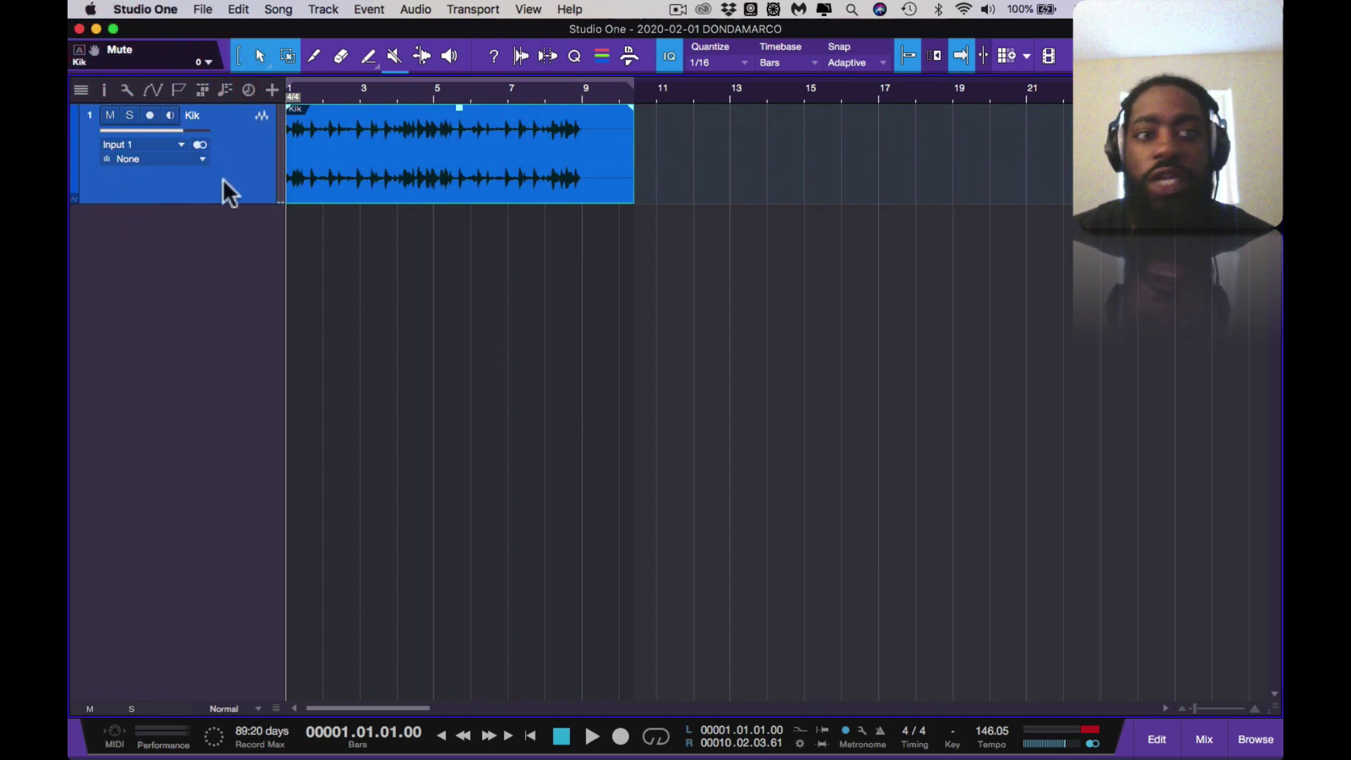
- Play back the recorded Kik take while toggling input monitoring to compare the recording with the live MPC signal
key("space")
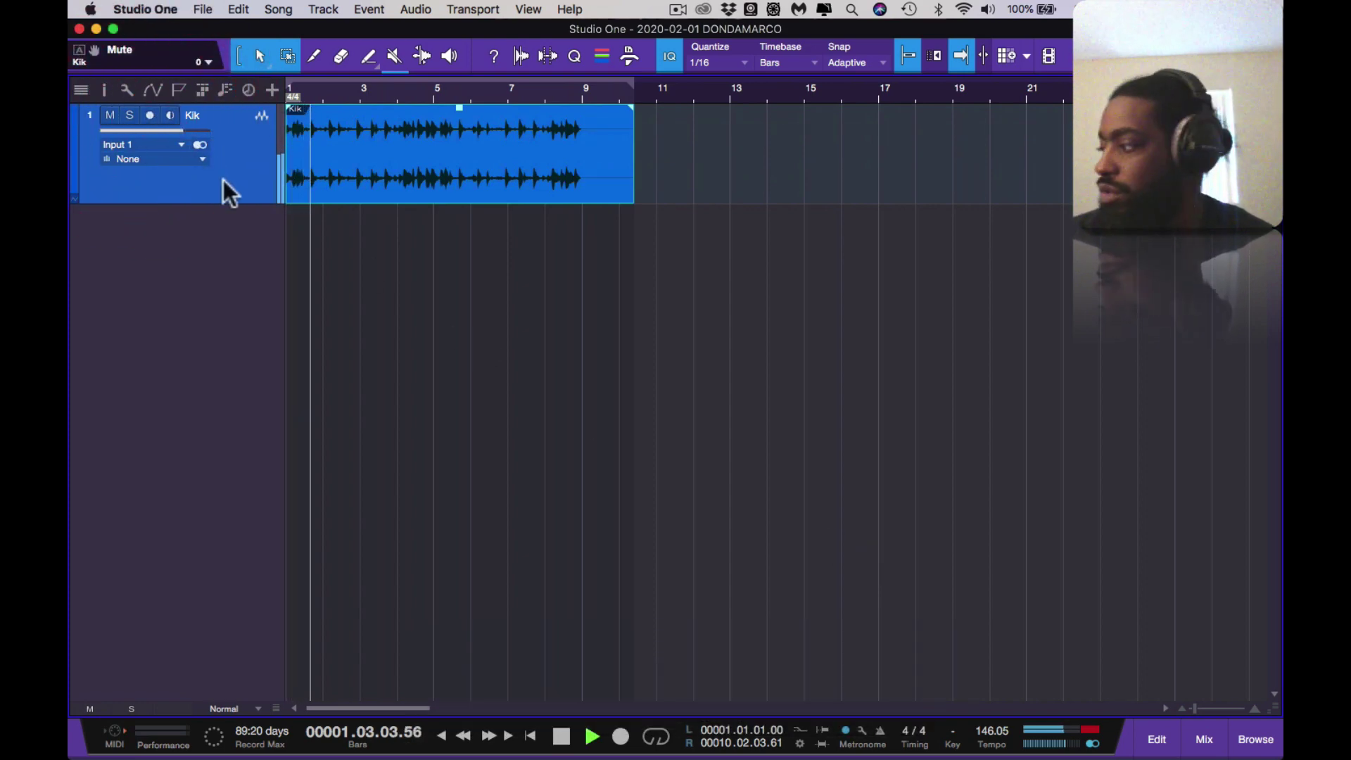
left_click(171, 115)
left_click(172, 114)
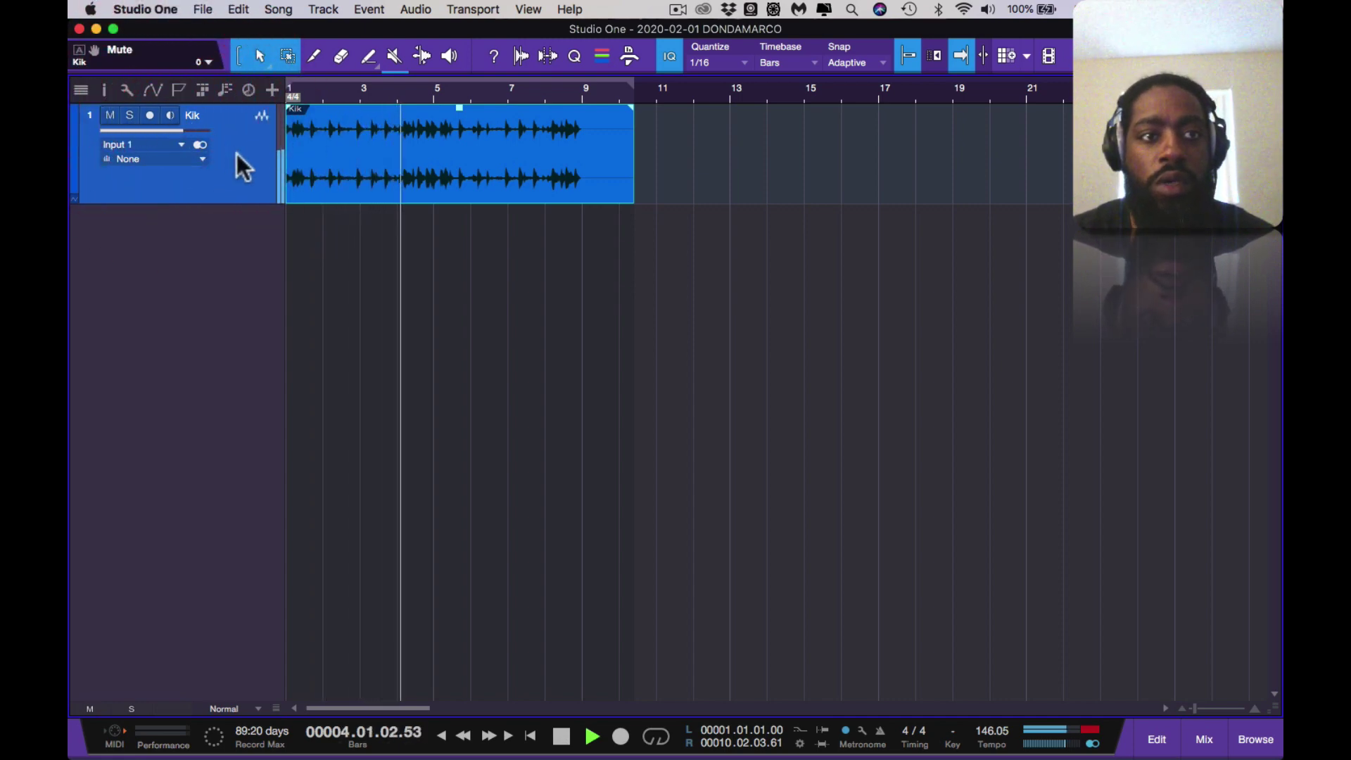
key("space")
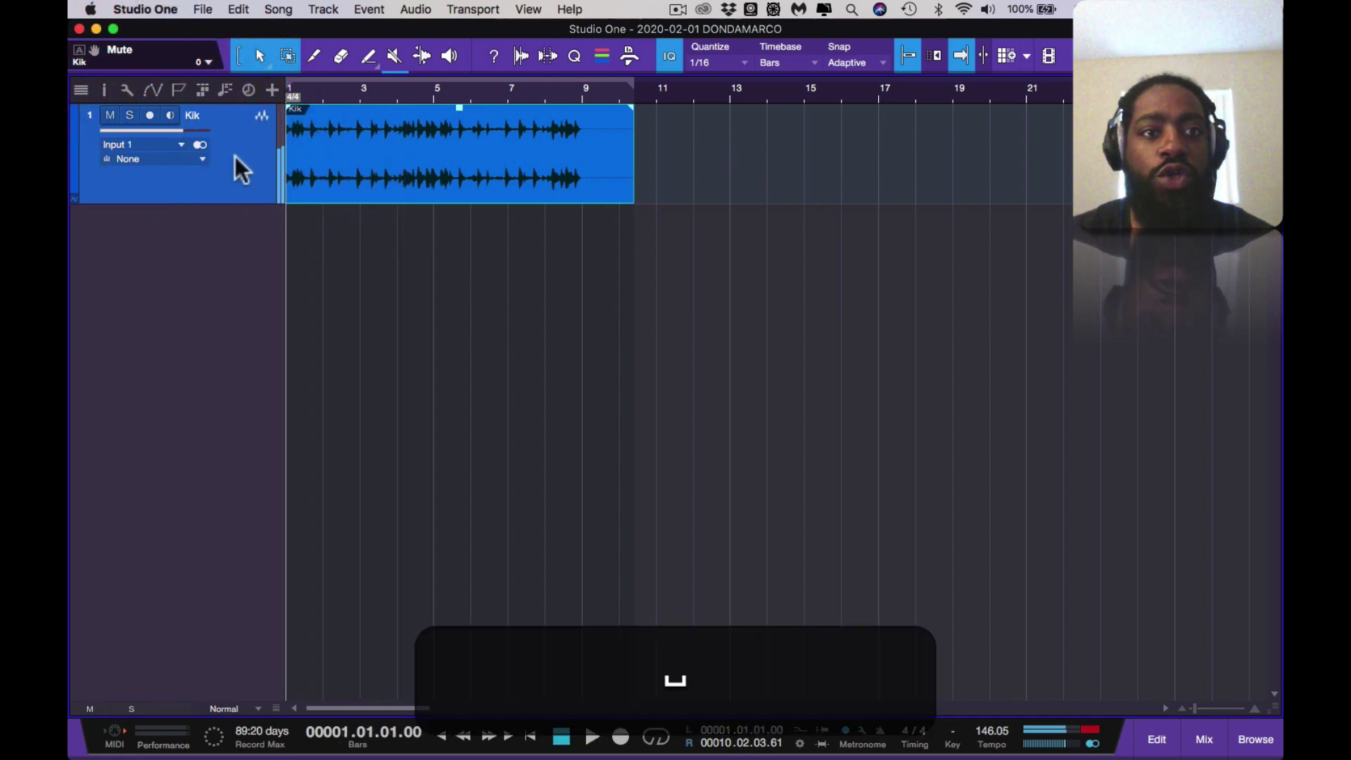
left_click(171, 117)
key("space")
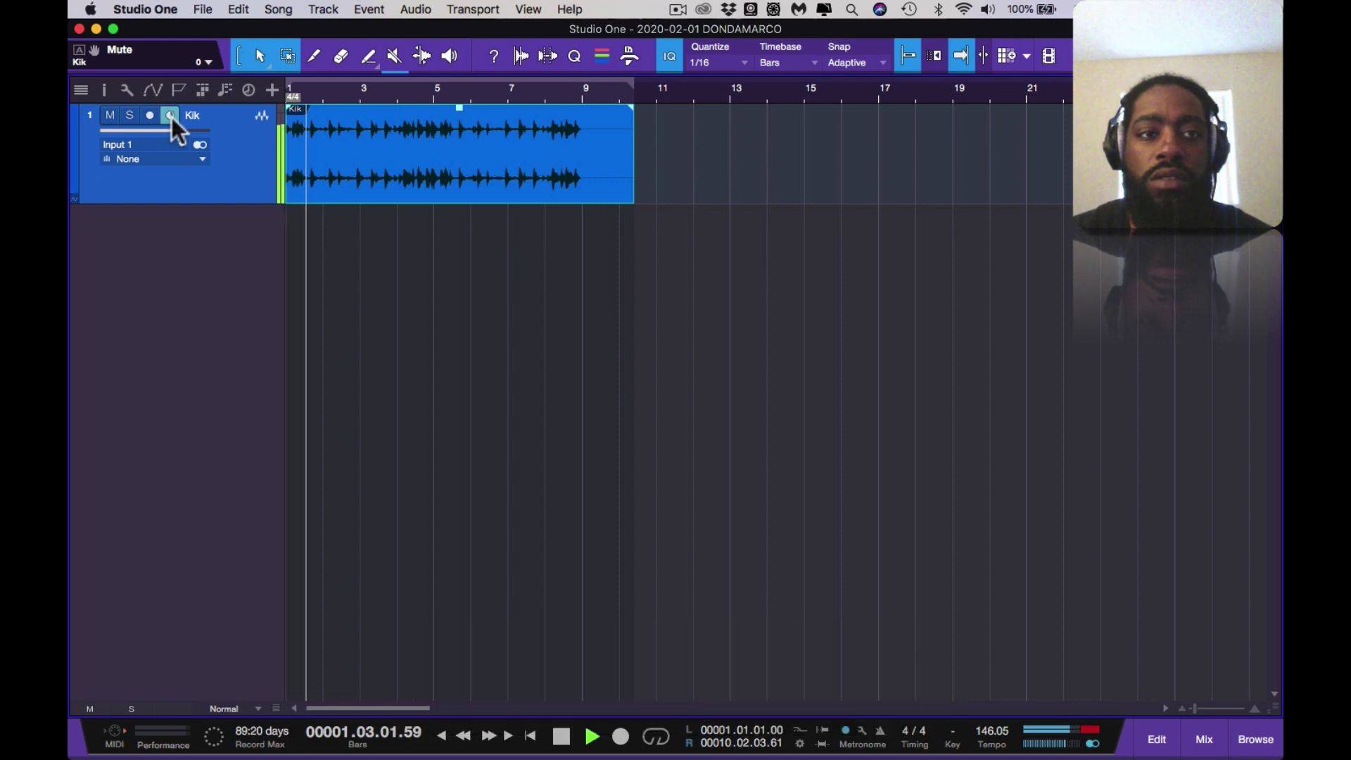
left_click(172, 117)
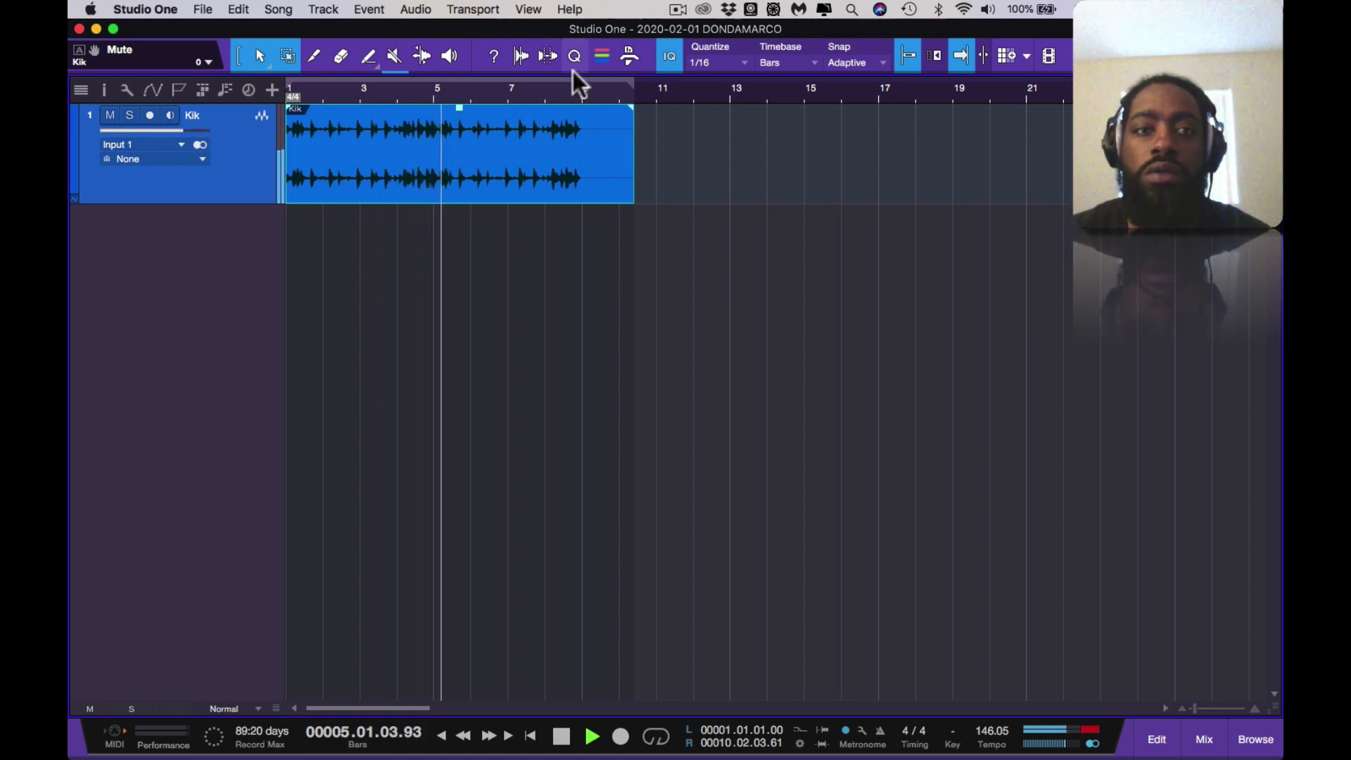
- Shorten the recorded Kik event to end at bar 9 and loop playback over its range
left_click_drag(632, 200, 578, 207)
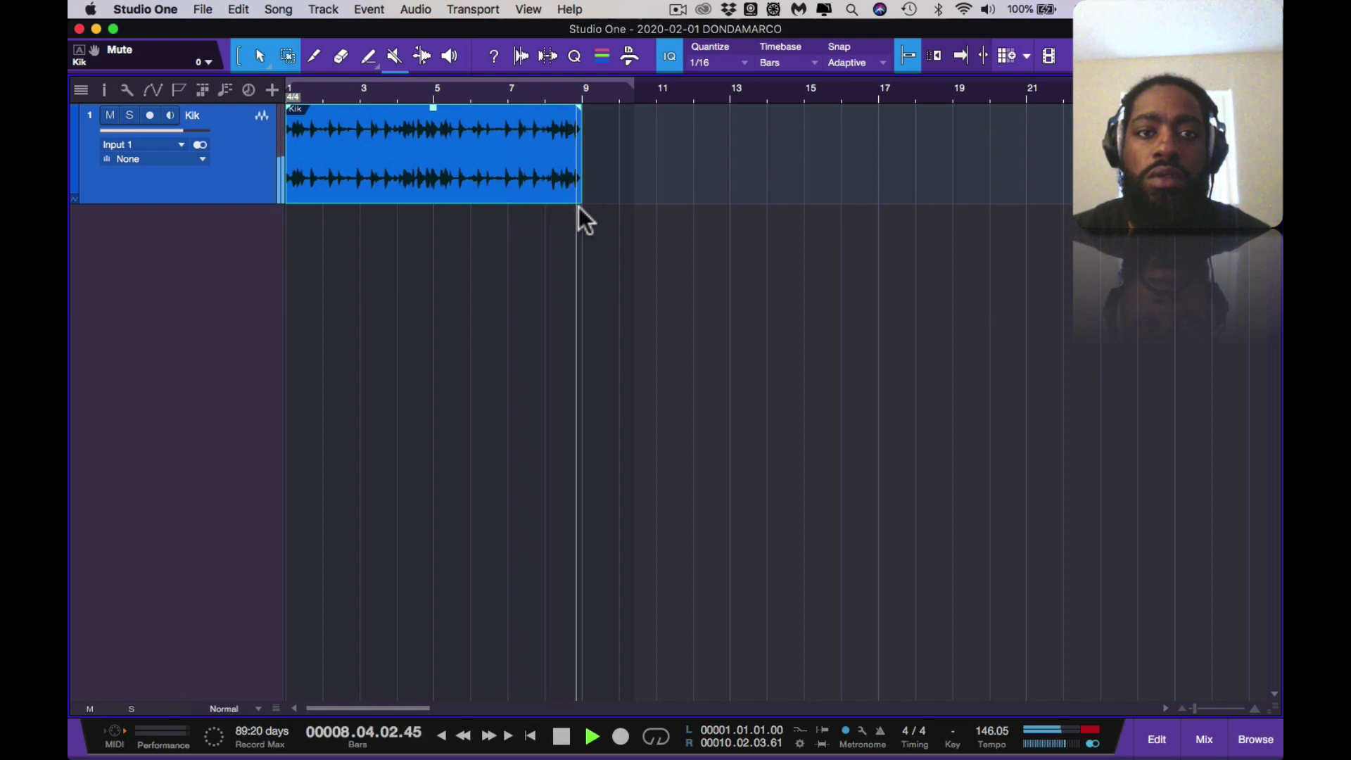
key("p")
key("space")
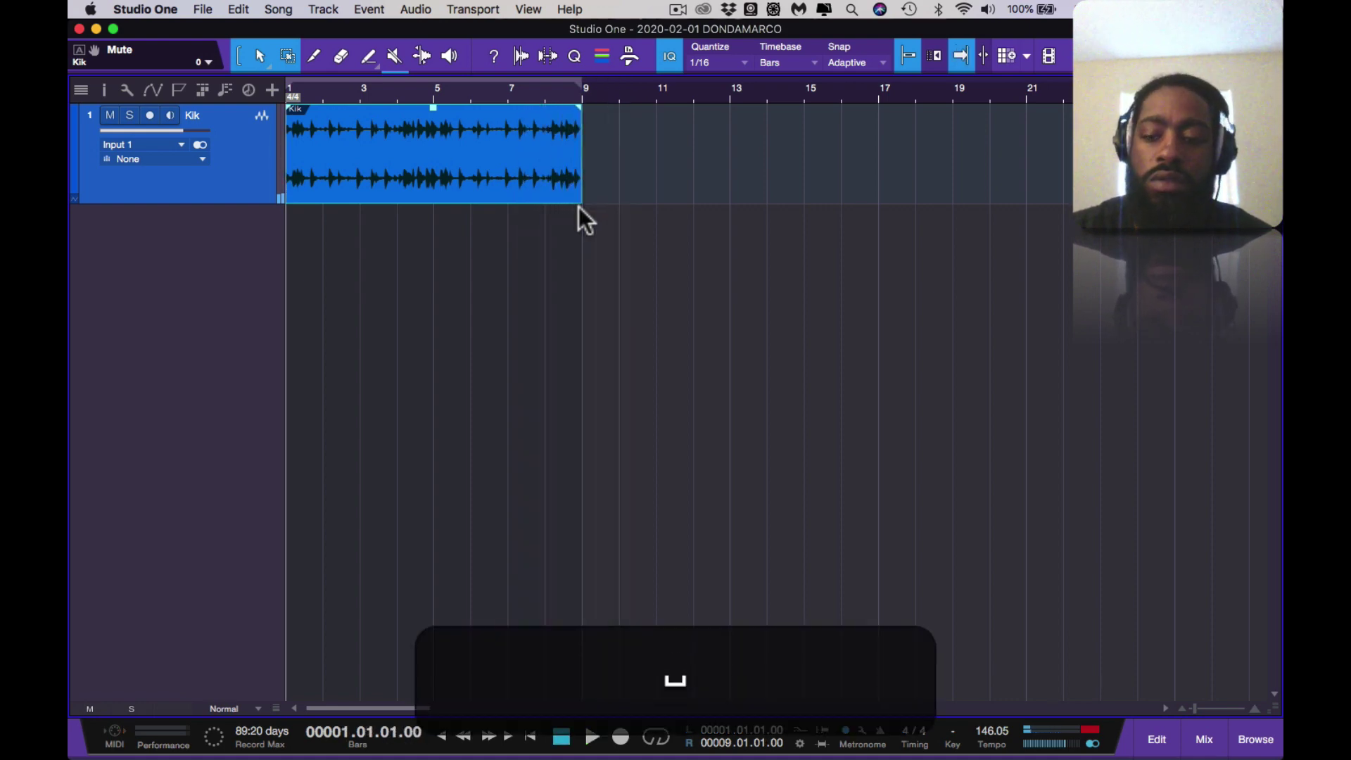
key("space")
key("slash")
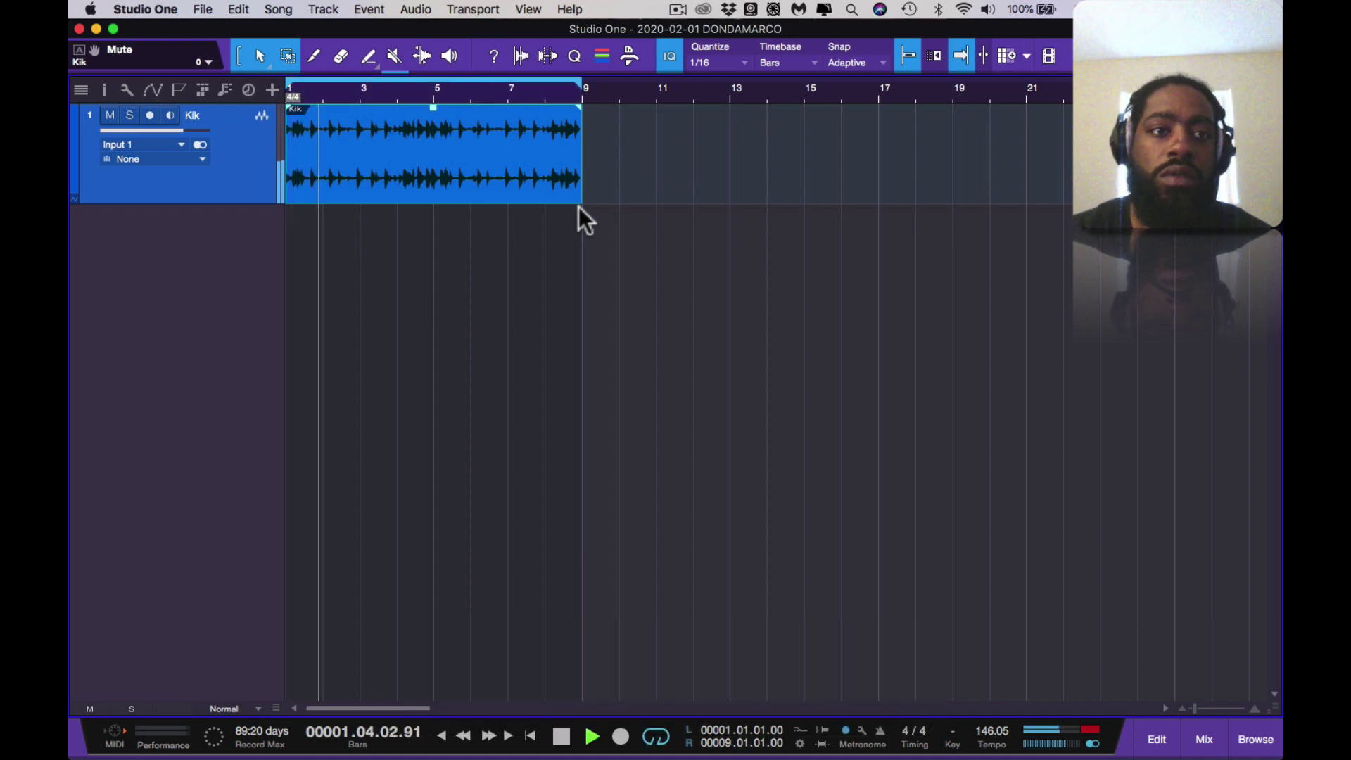
- Restart playback of the looped Kik take several times to check the recording's timing at bar 1
key("space")
key("space")
scroll(482, 267, "up", 3)
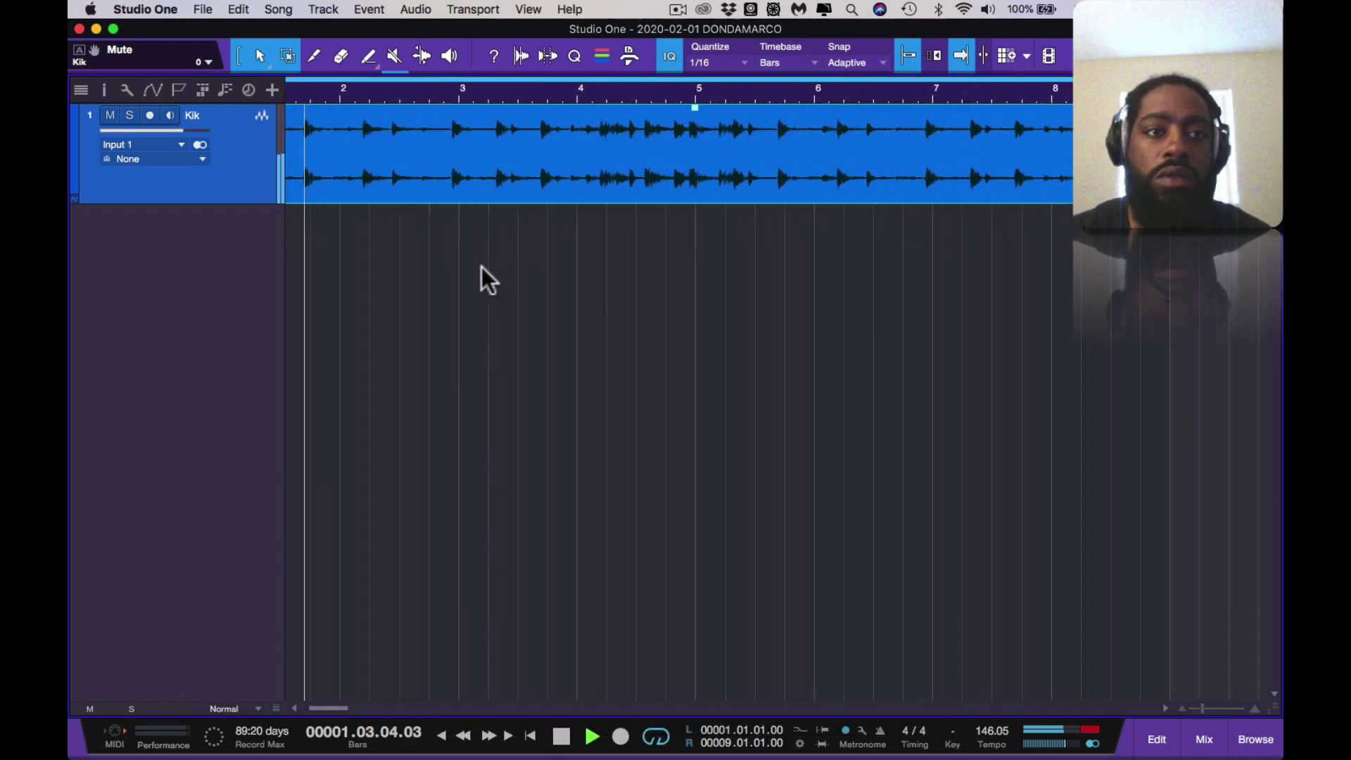
key("space")
key("space")
key("space")
key("space")
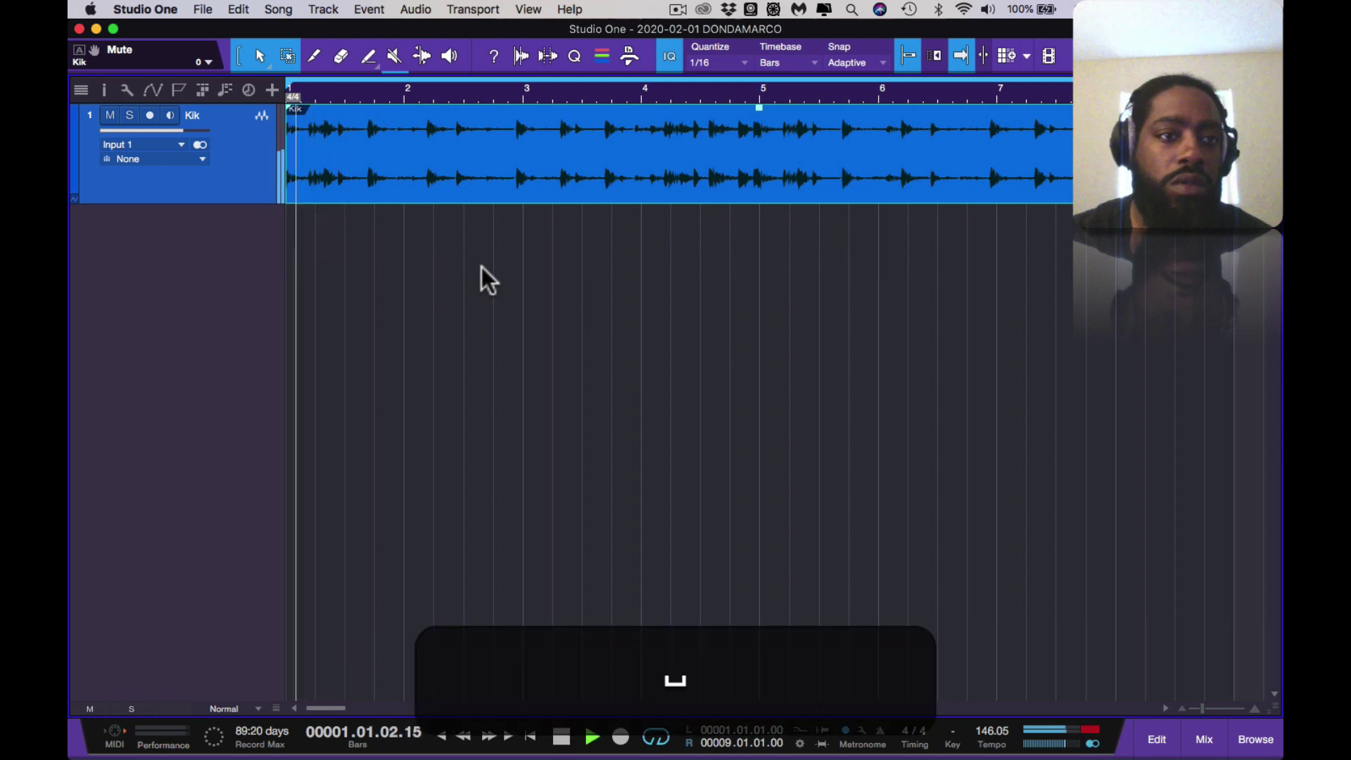
key("space")
- Review the advanced preferences for audio, MIDI, editing, automation, console and services
key("super+comma")
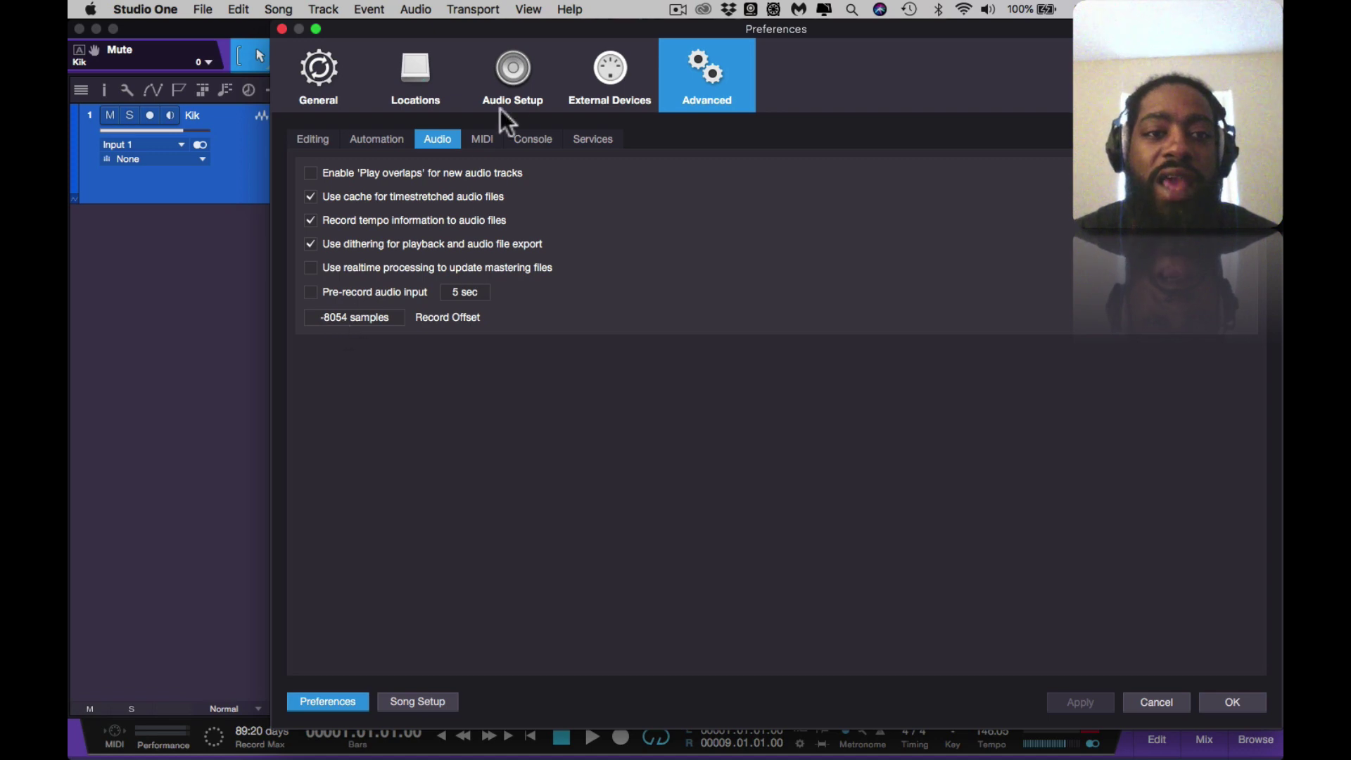
left_click(484, 138)
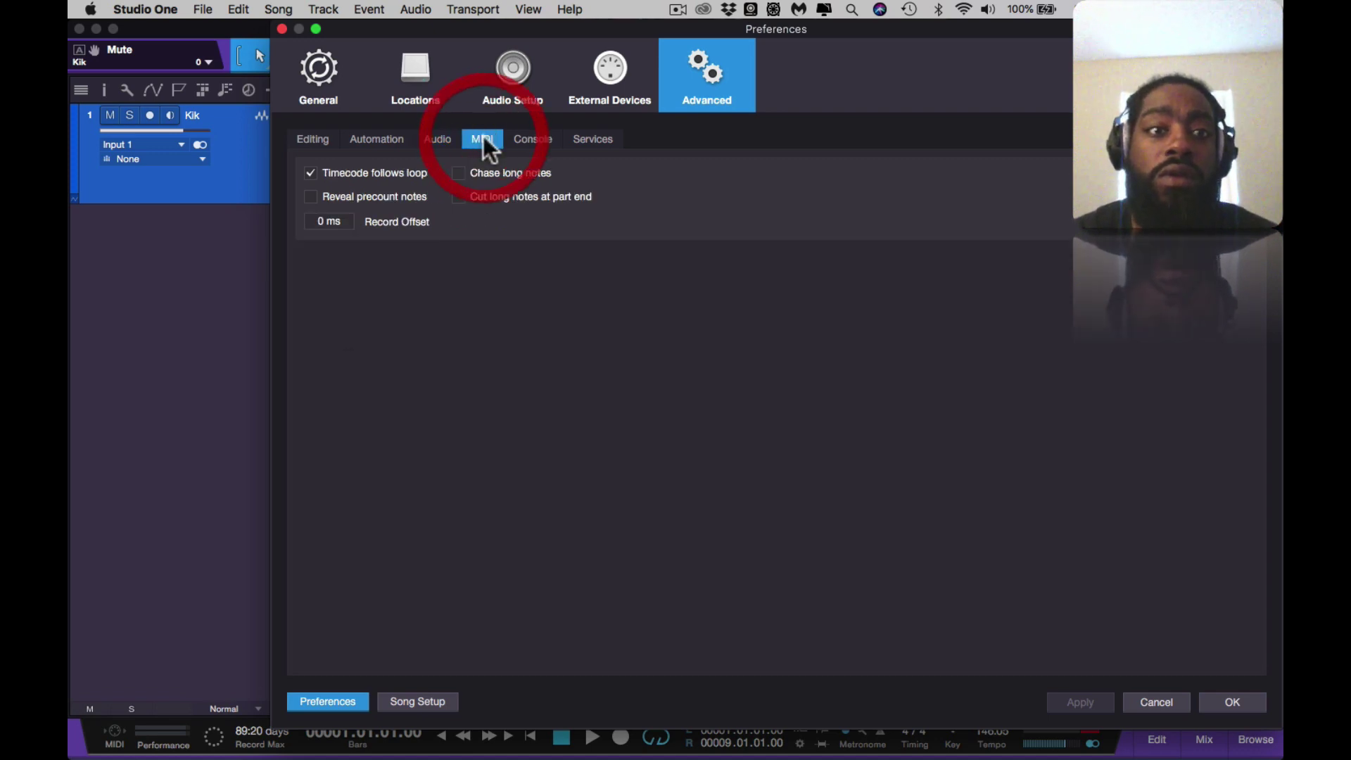
left_click(438, 140)
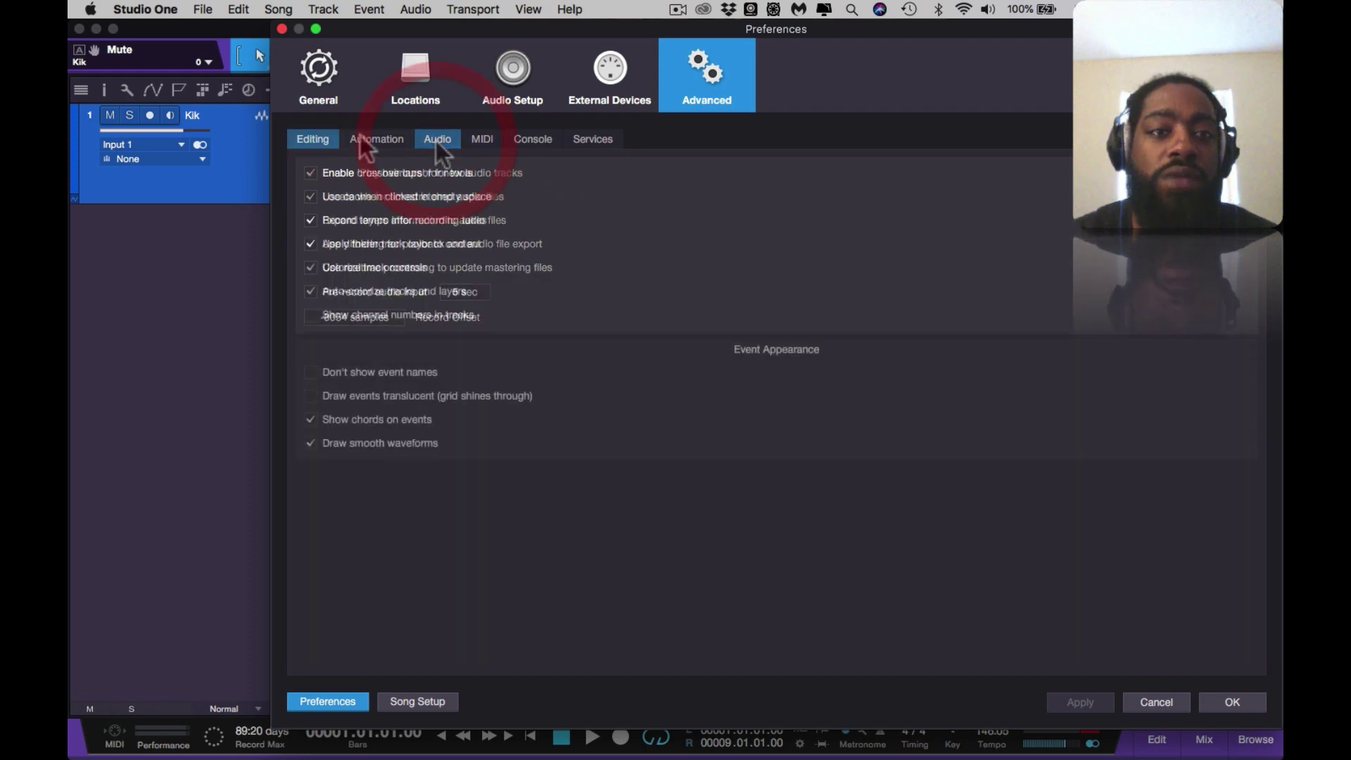
left_click(363, 137)
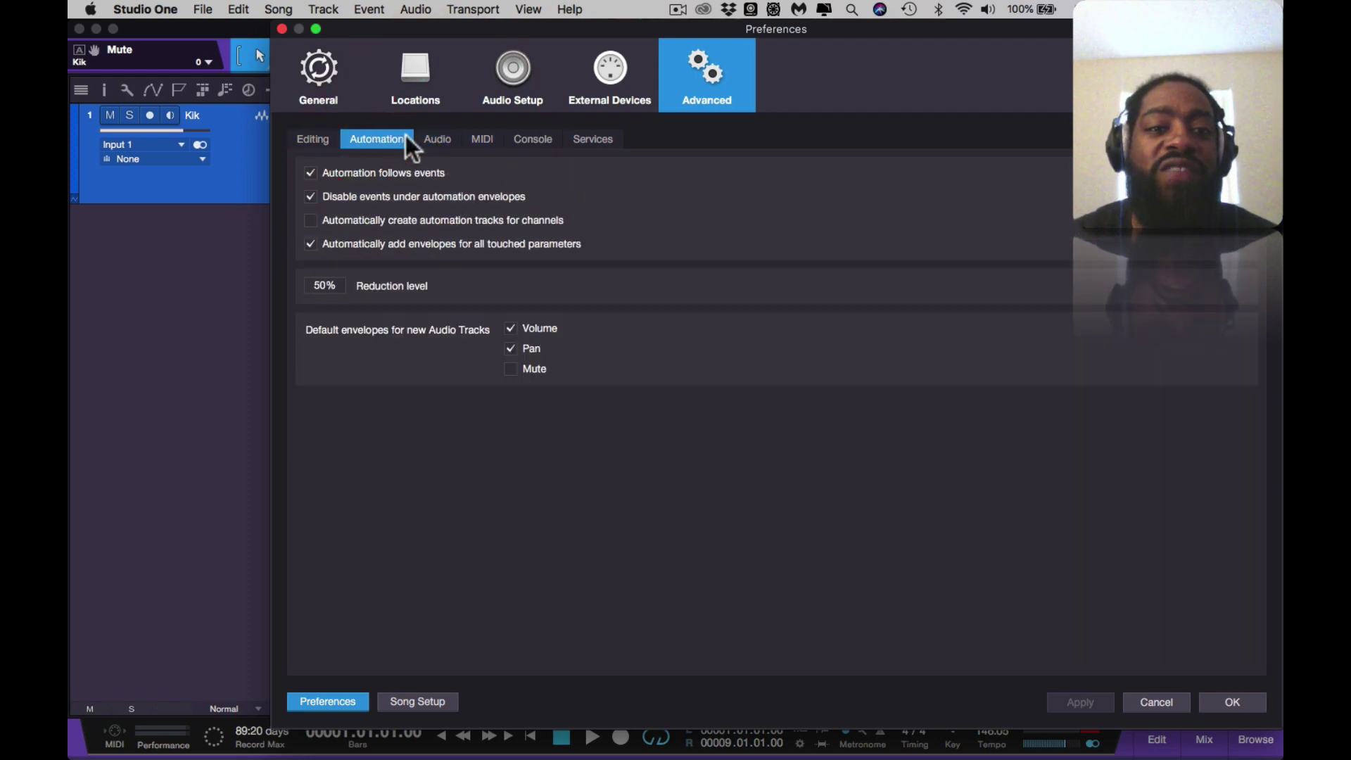
left_click(444, 141)
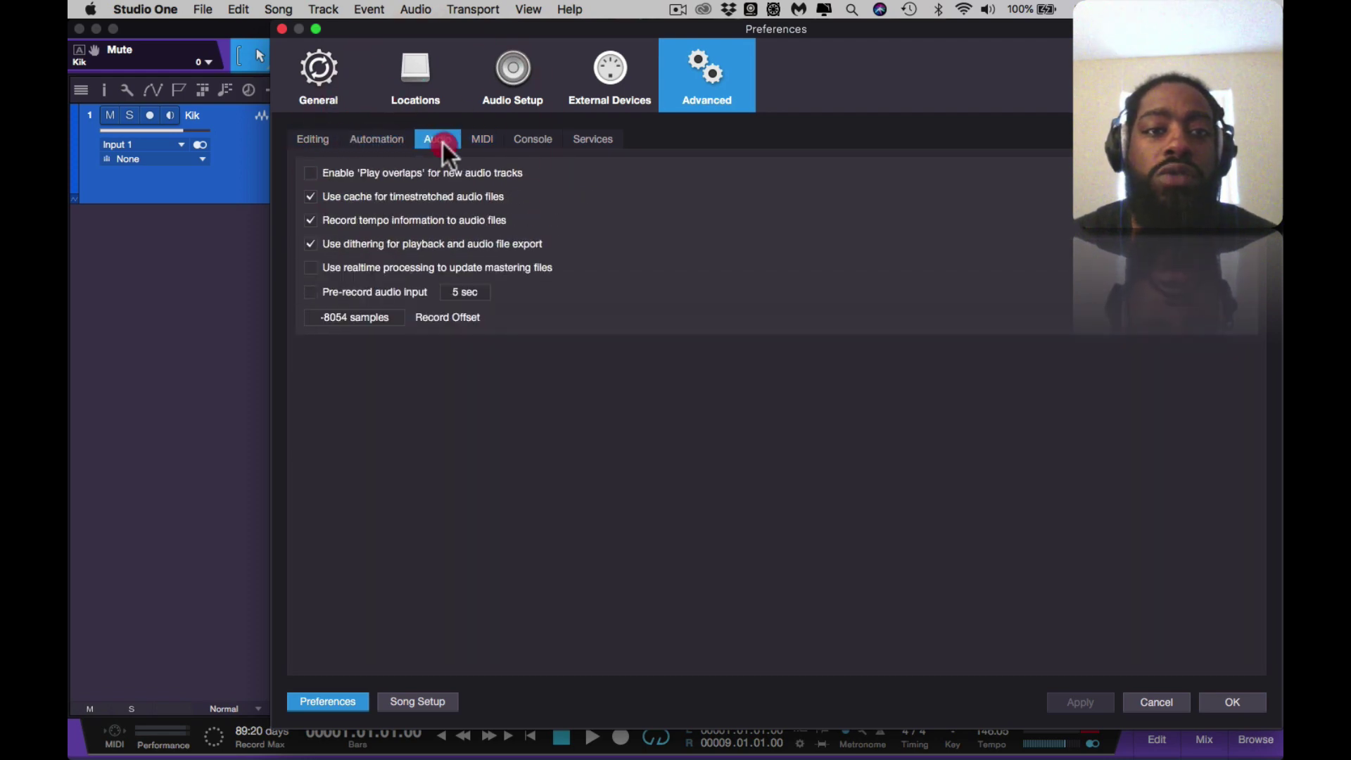
left_click(480, 140)
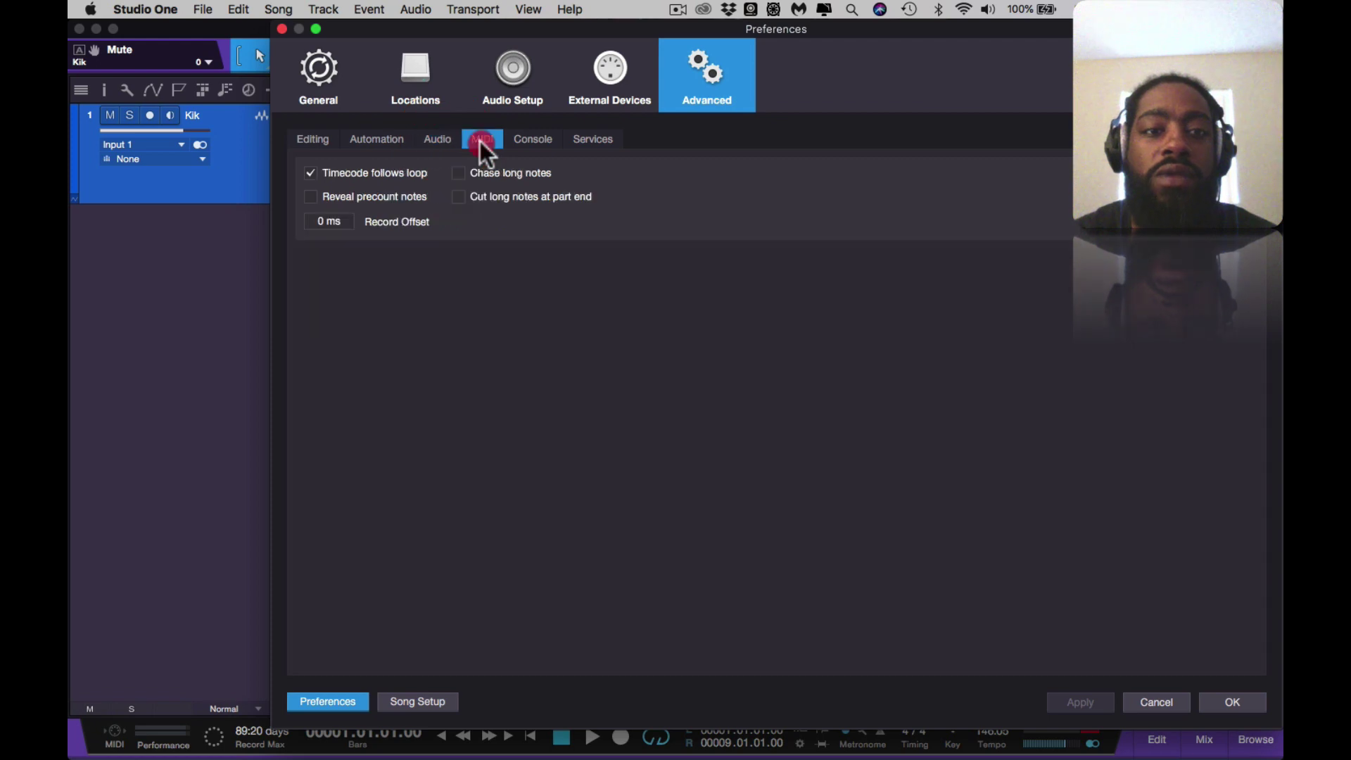
left_click(532, 142)
left_click(581, 141)
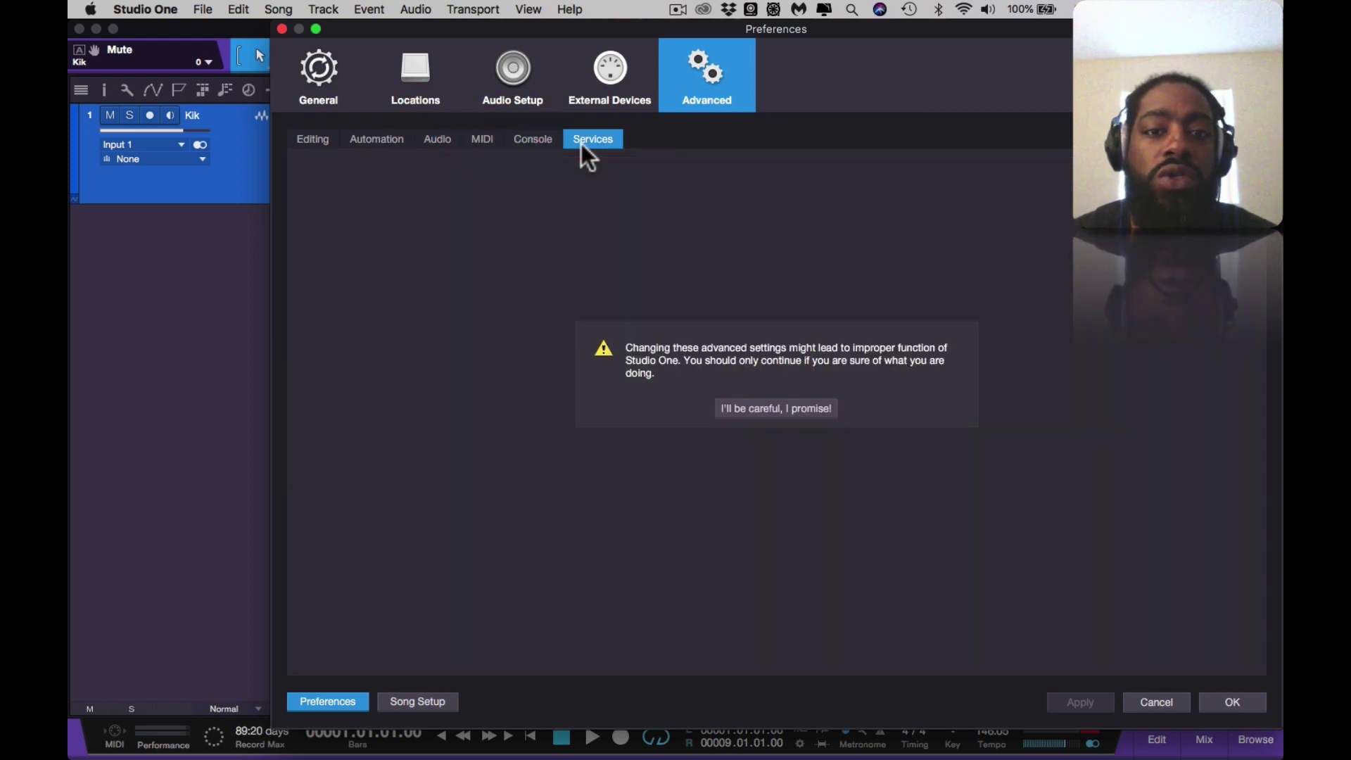
- Inspect the Receive From and Send To port choices of the MPC Standalone external device
left_click(592, 70)
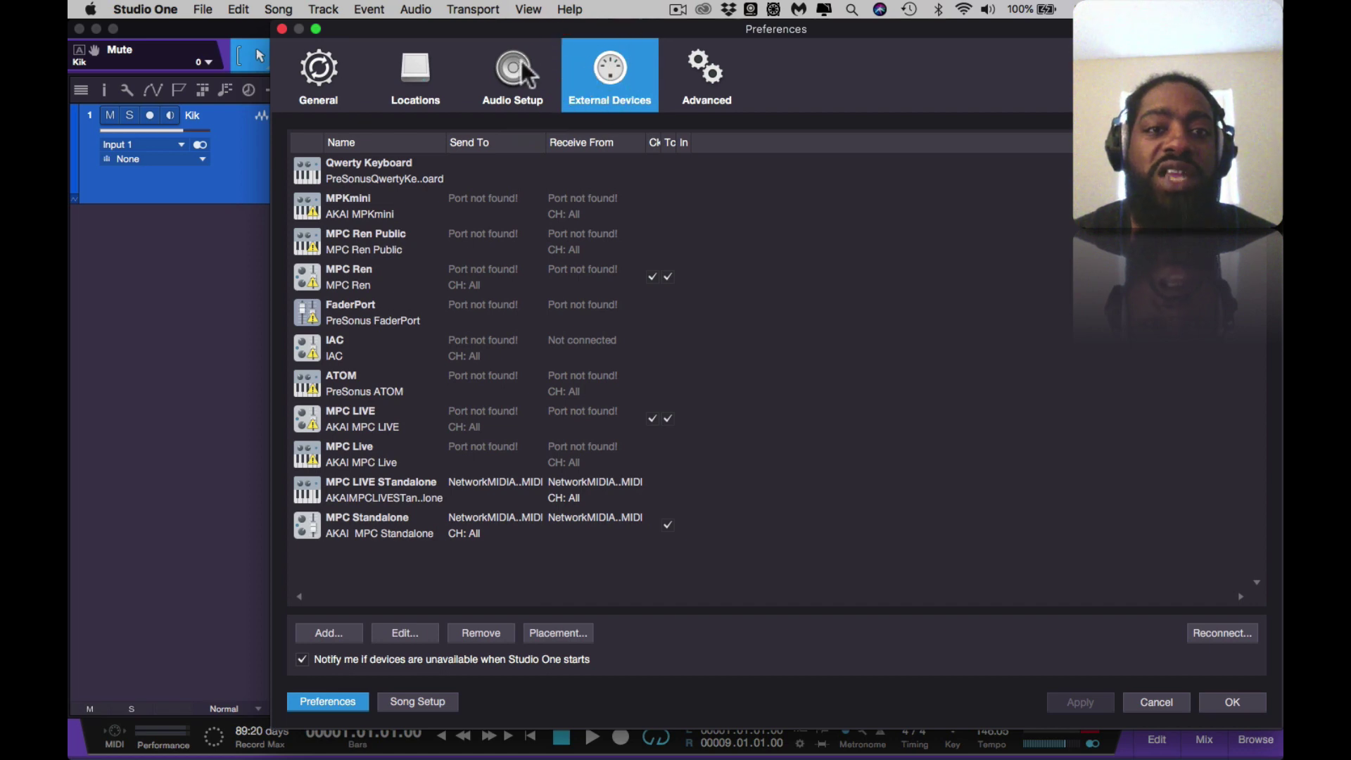
double_click(325, 518)
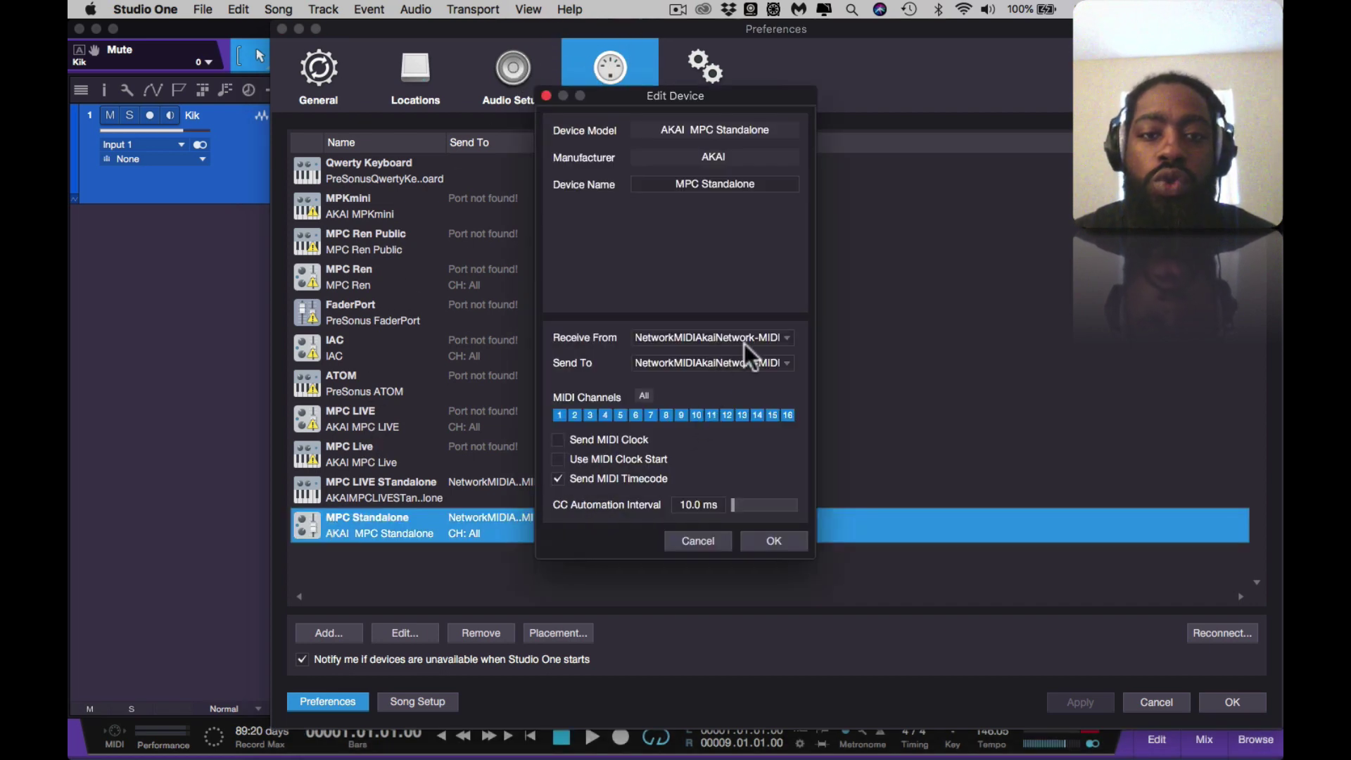
left_click(786, 338)
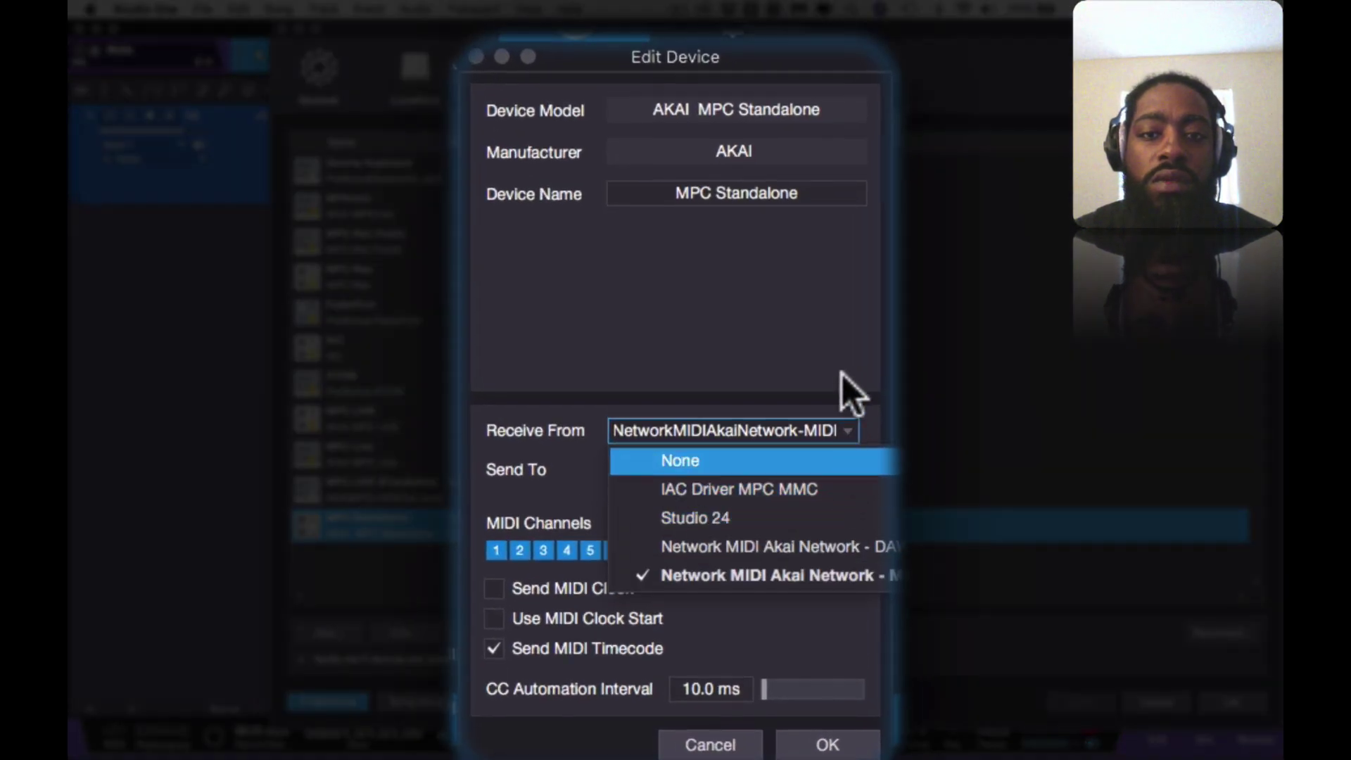
left_click(842, 374)
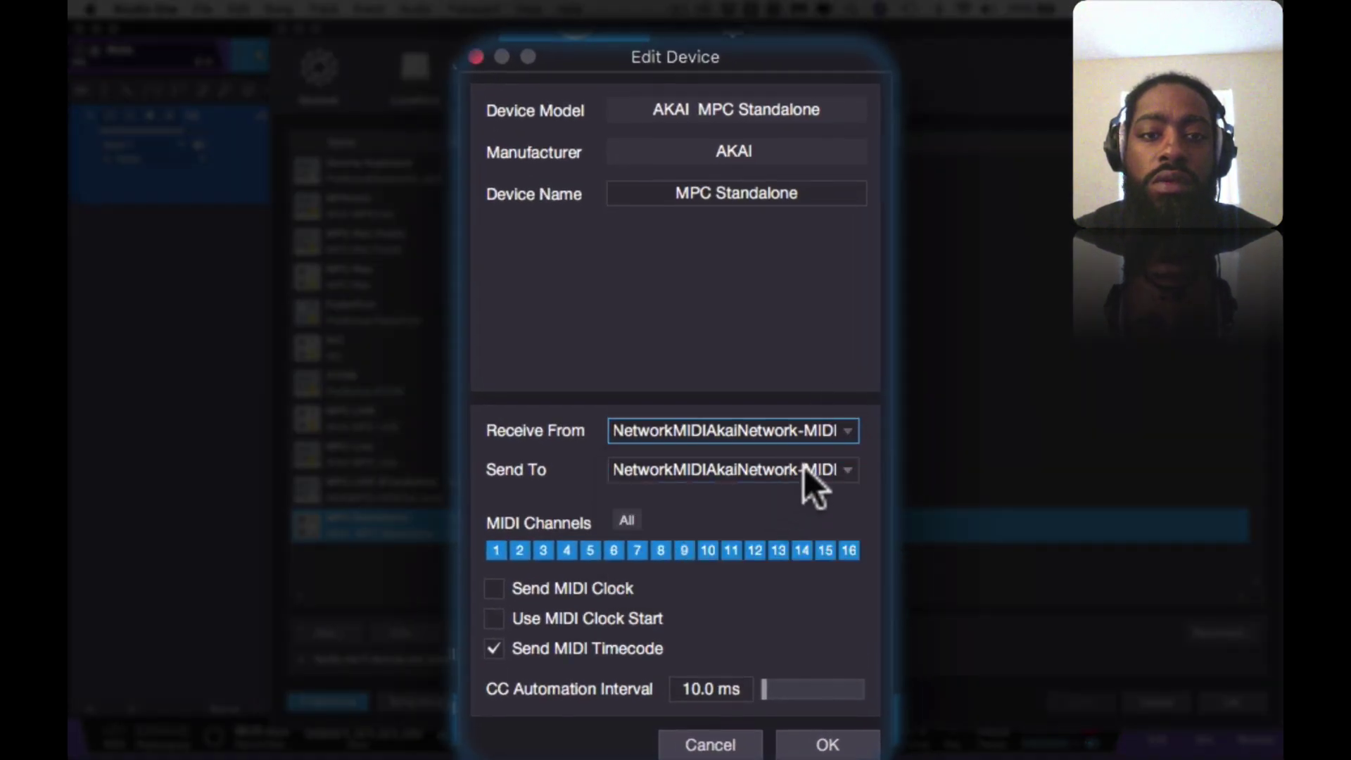
left_click(841, 467)
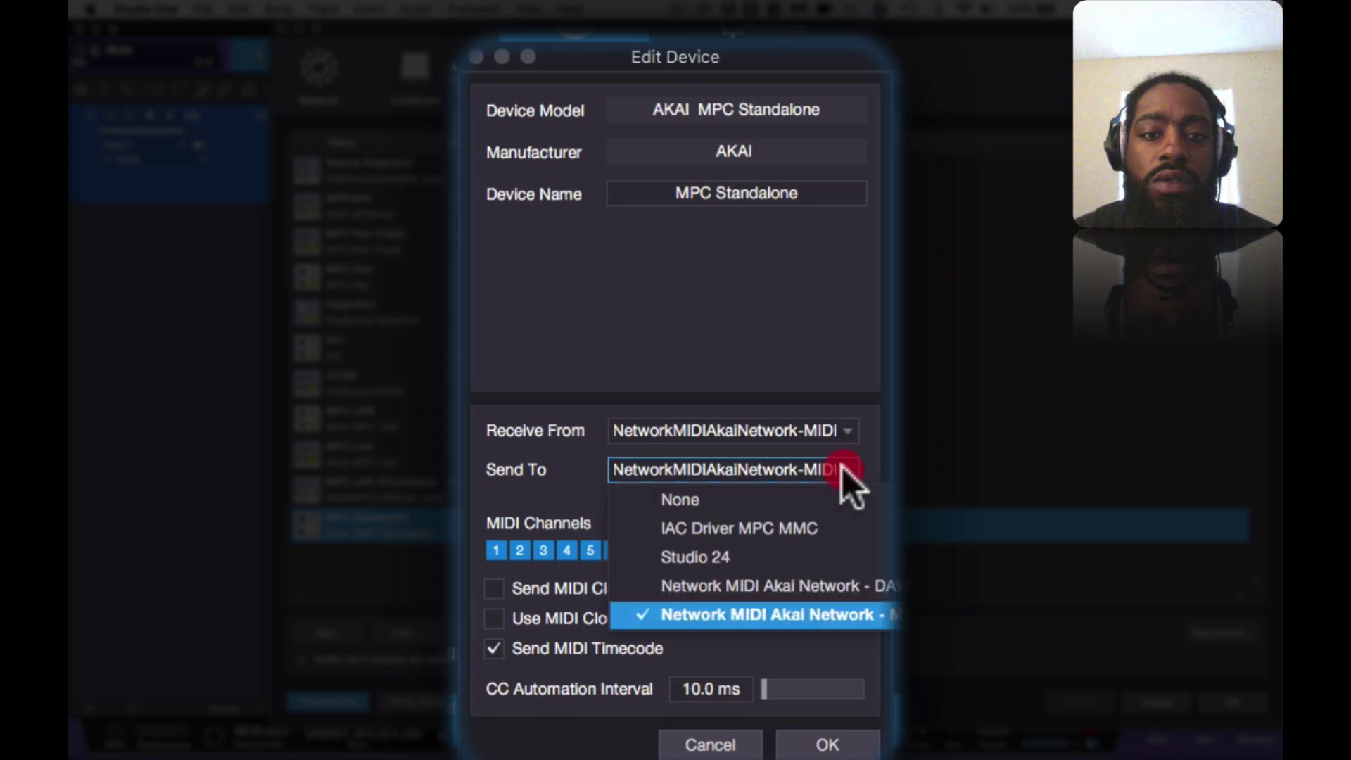
left_click(823, 371)
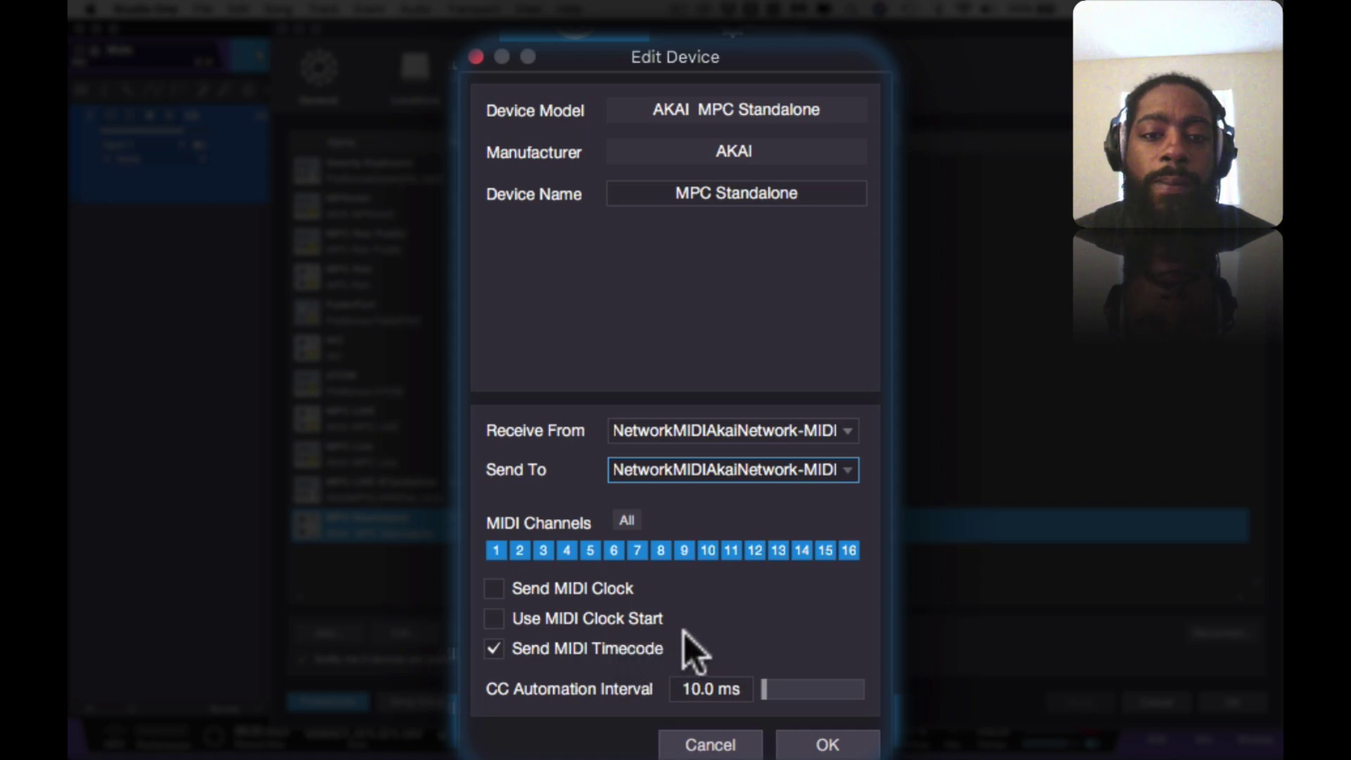
- Try the Use MIDI Clock Start and Send MIDI Timecode options for MPC Standalone, then discard the device edits and close the preferences
left_click(493, 621)
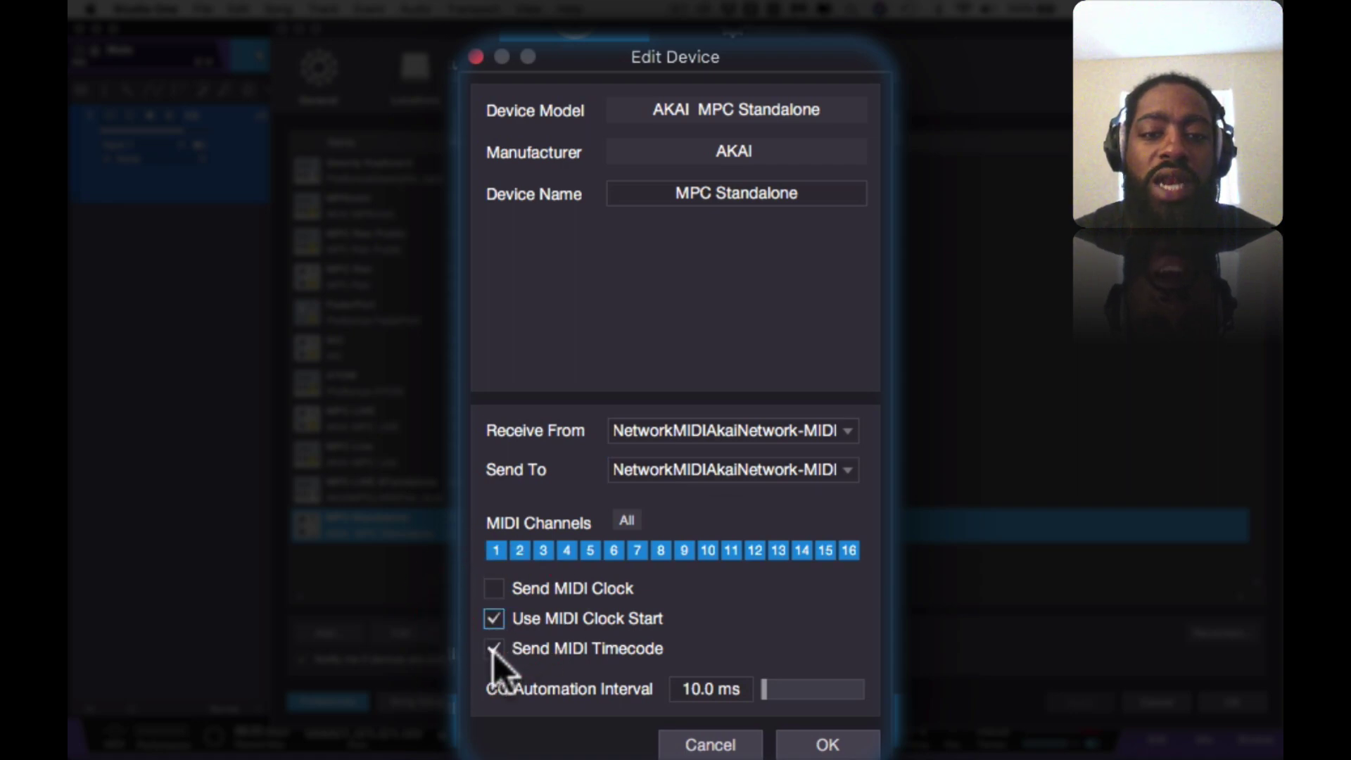
left_click(494, 649)
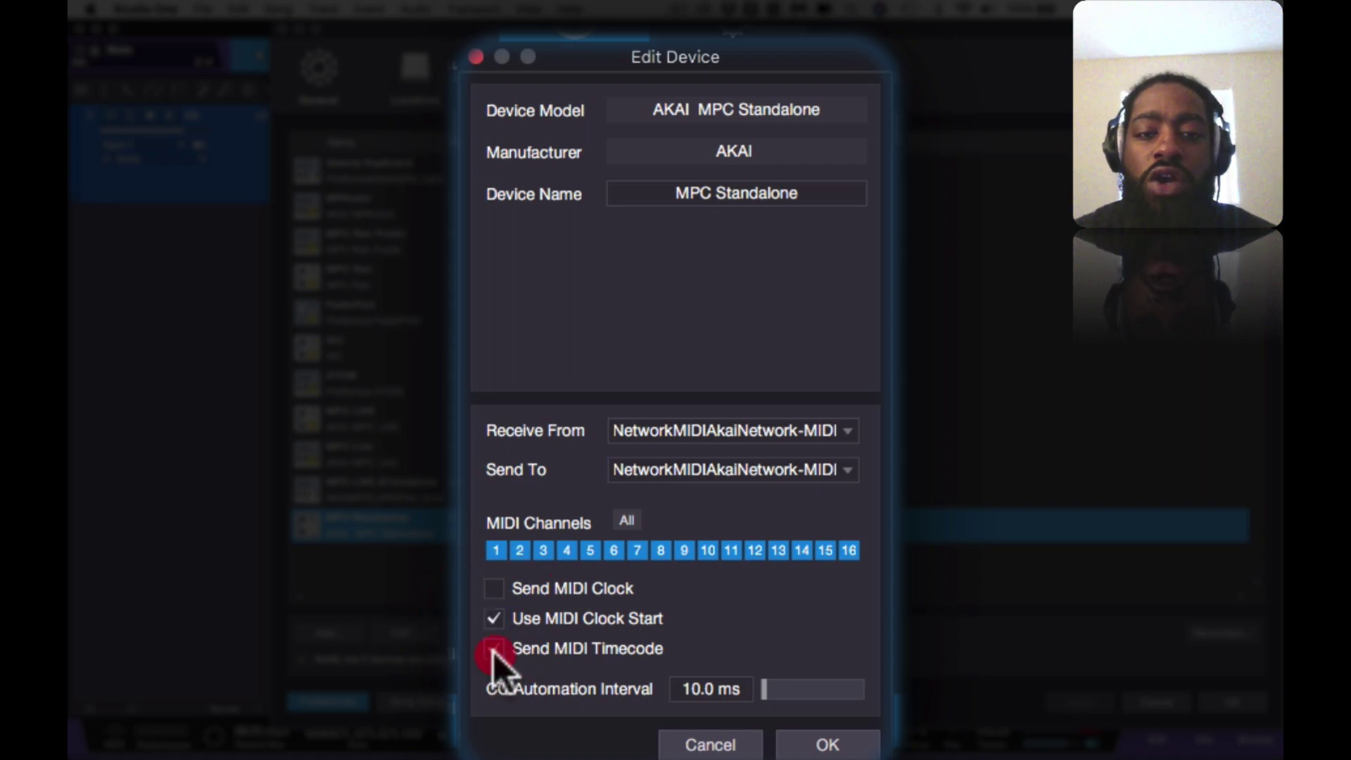
left_click(722, 741)
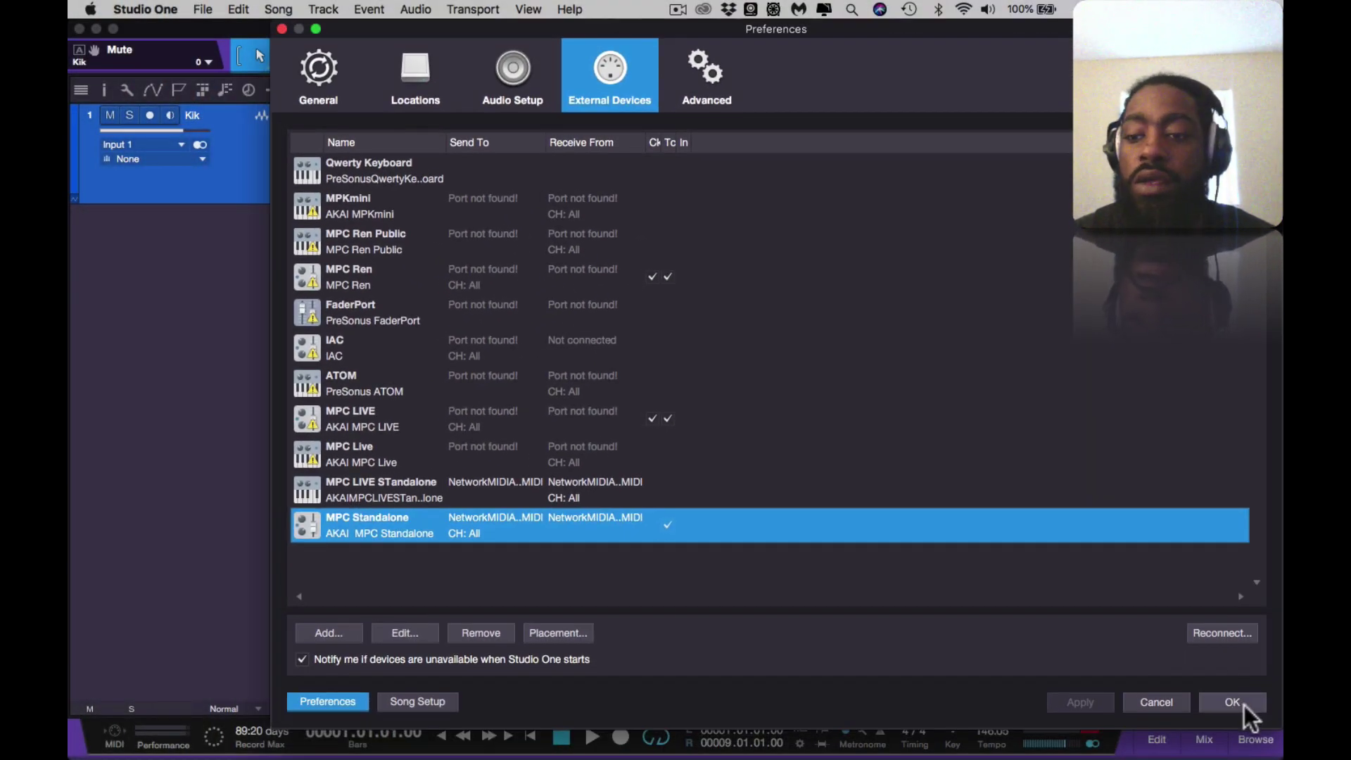
left_click(1235, 702)
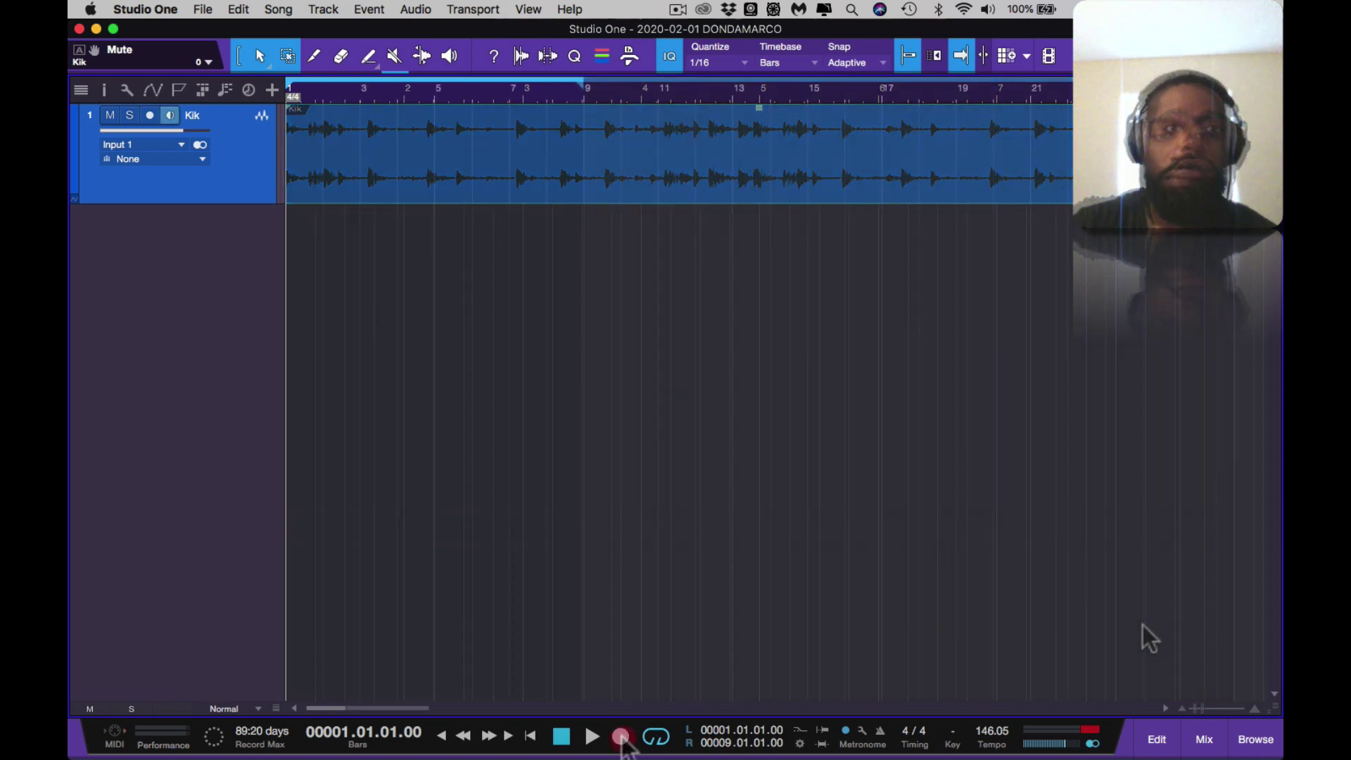
- Record a new MPC take onto the armed Kik track over the looped eight bars, then disarm the track and play the take back
left_click(621, 736)
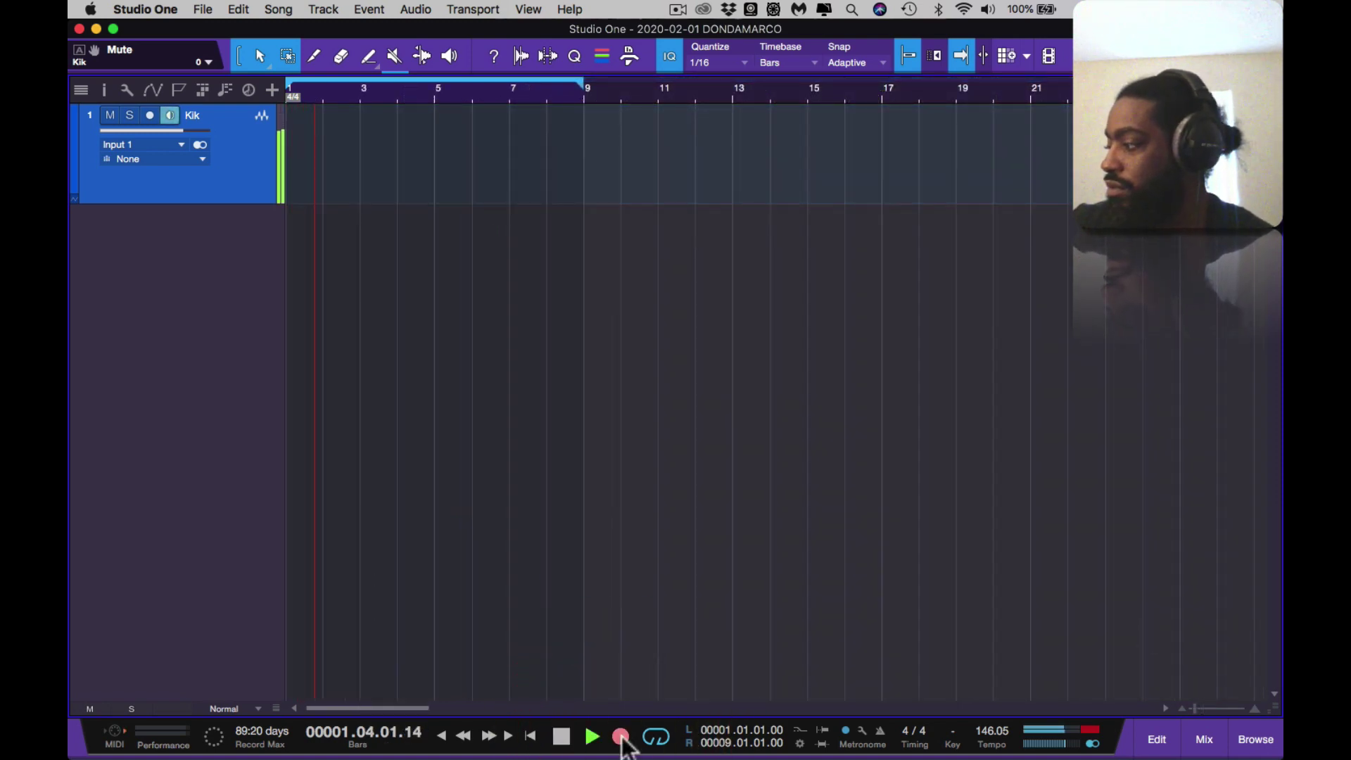
key("space")
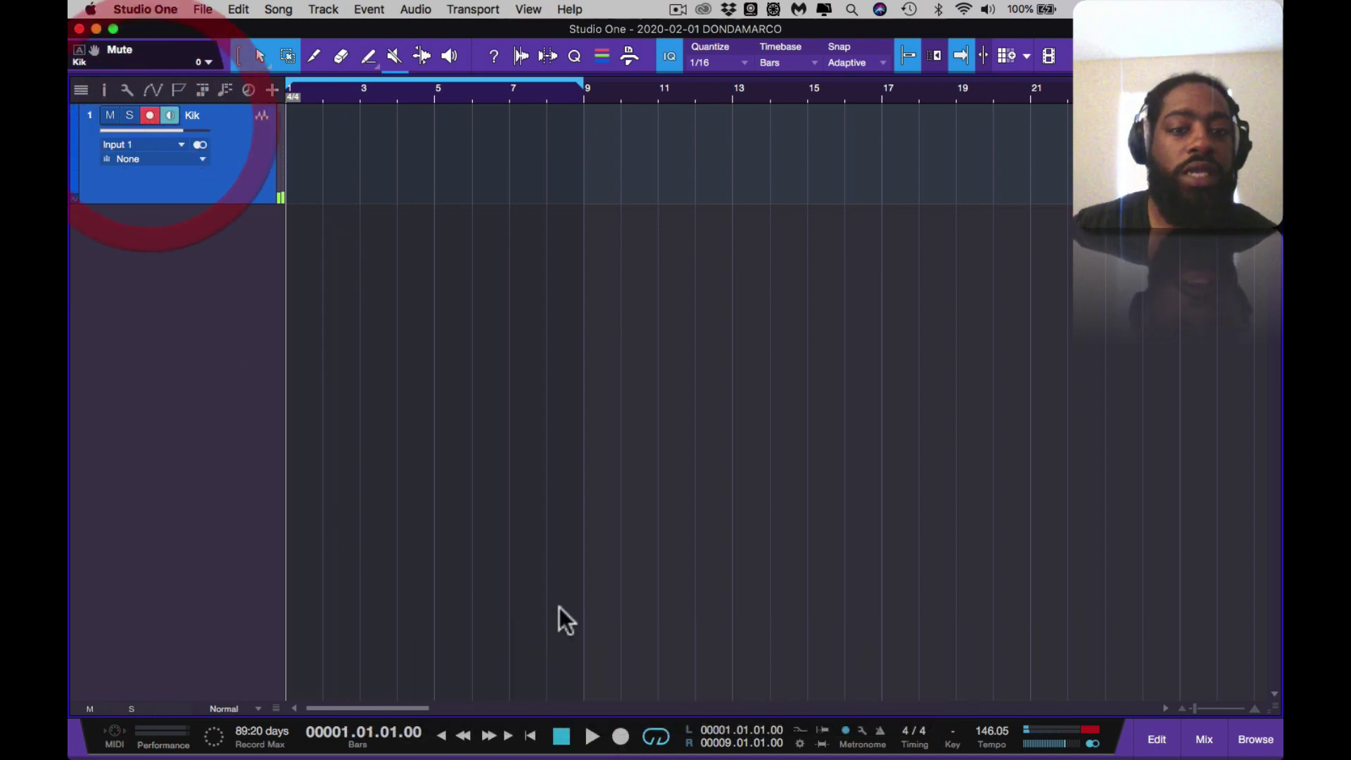
left_click(621, 736)
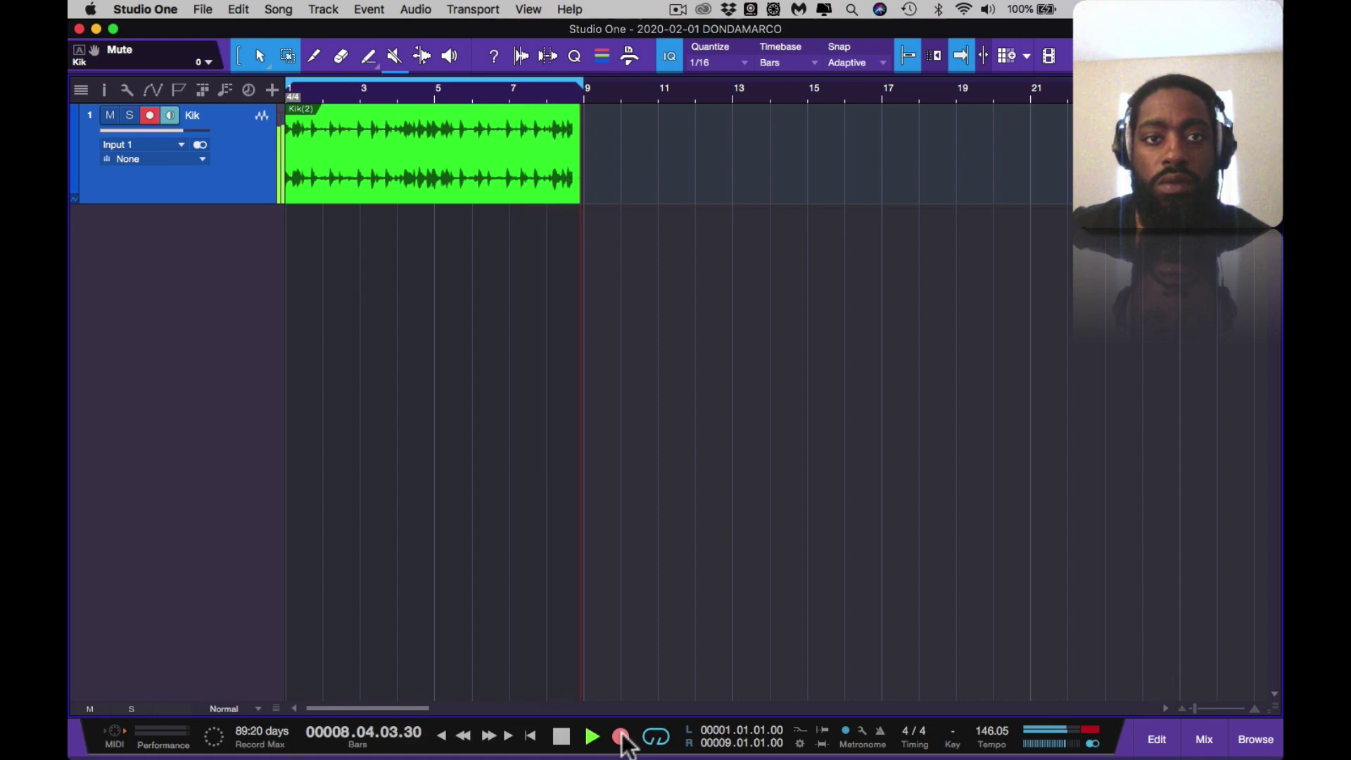
key("space")
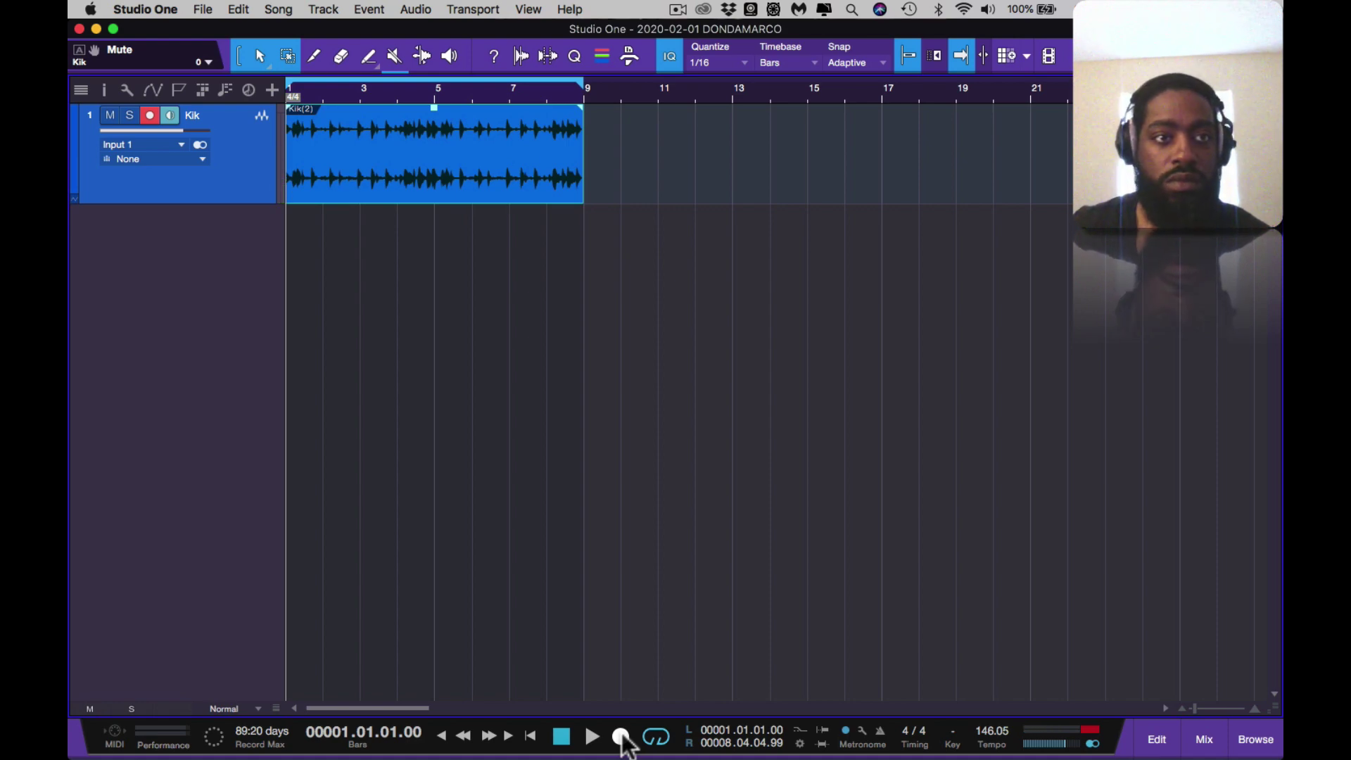
left_click(149, 114)
key("space")
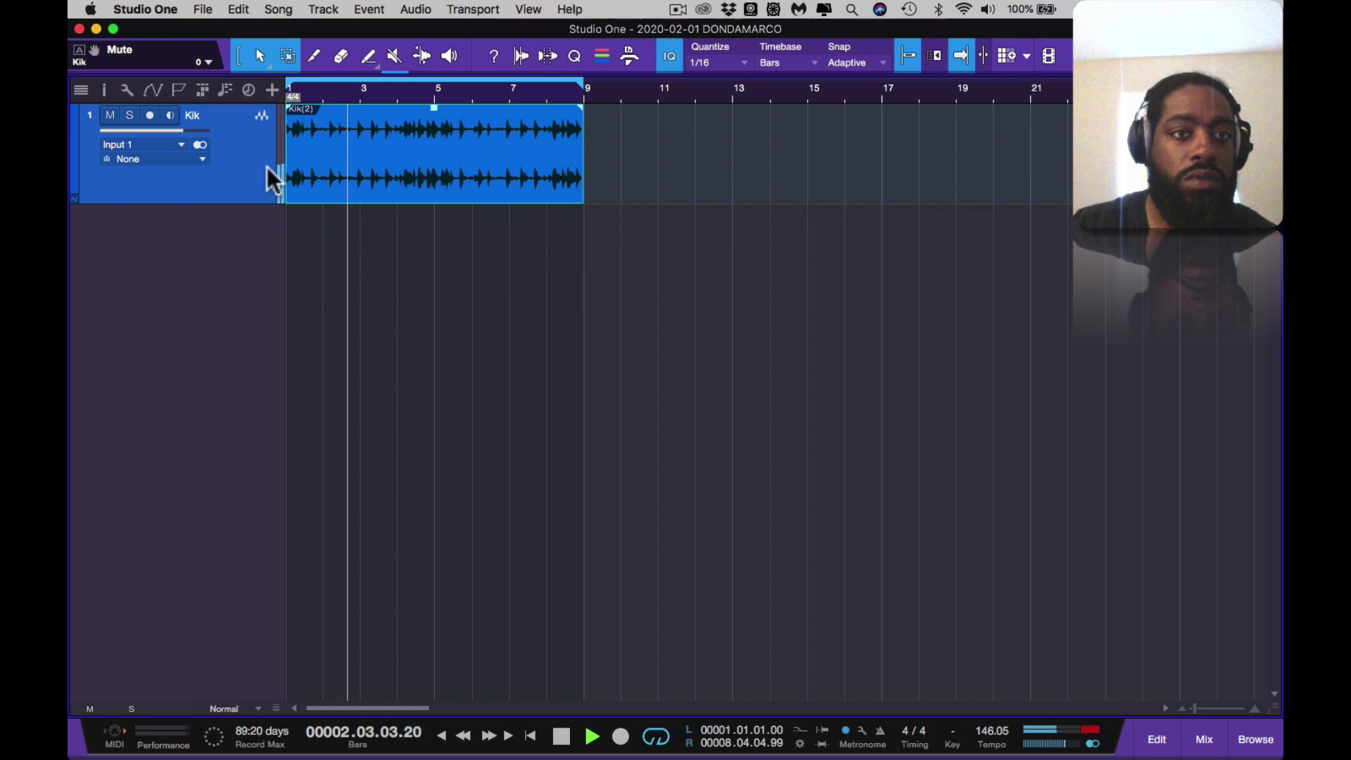
- Play the Kik take back from the start and compare it with the live MPC input by briefly switching the track's monitoring on and off
key("space")
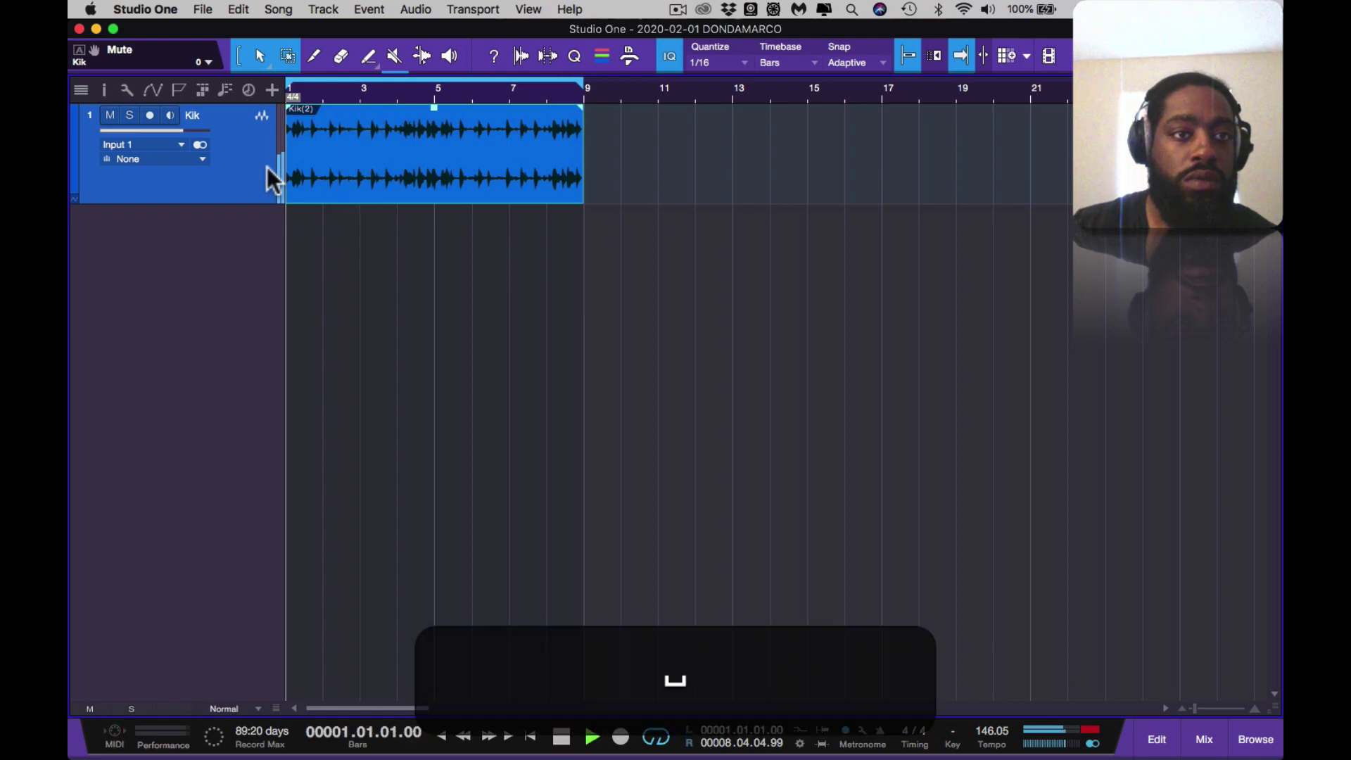
key("space")
key("space")
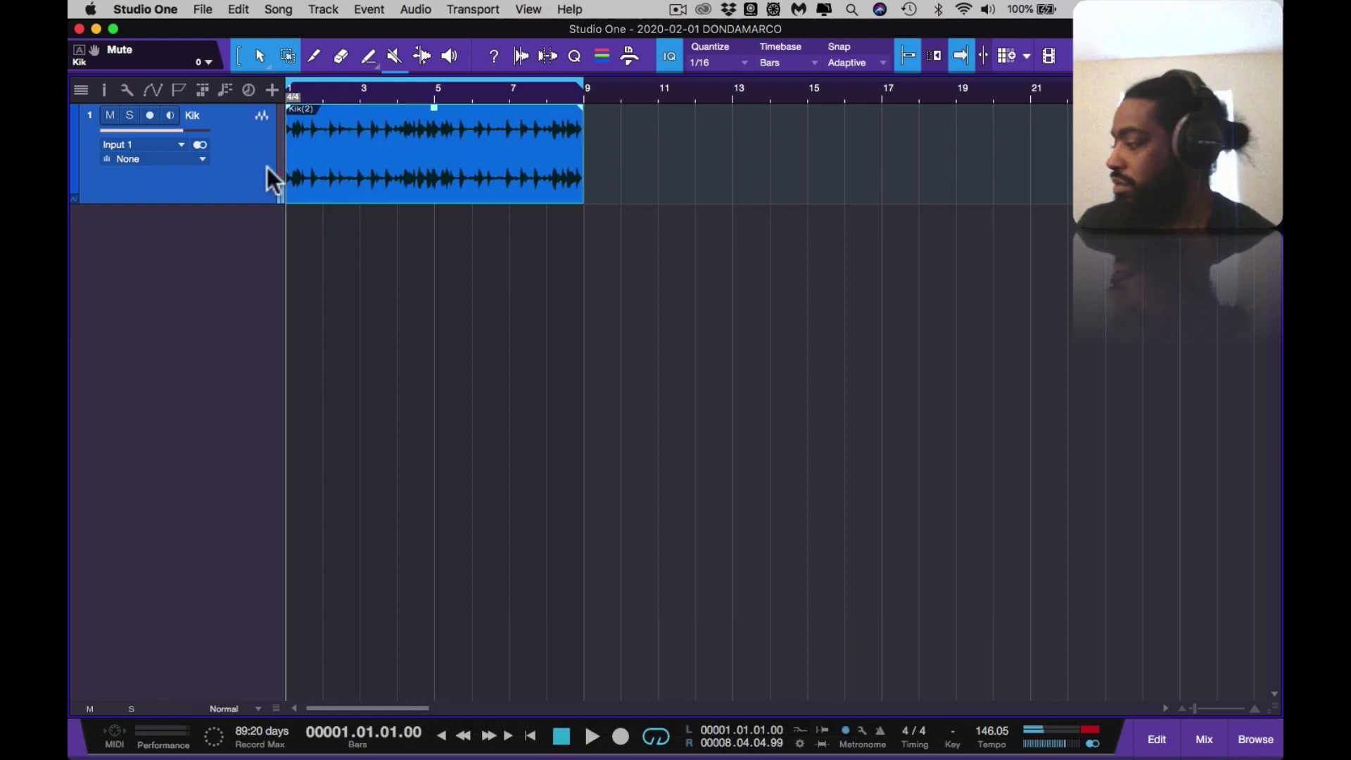
left_click(171, 116)
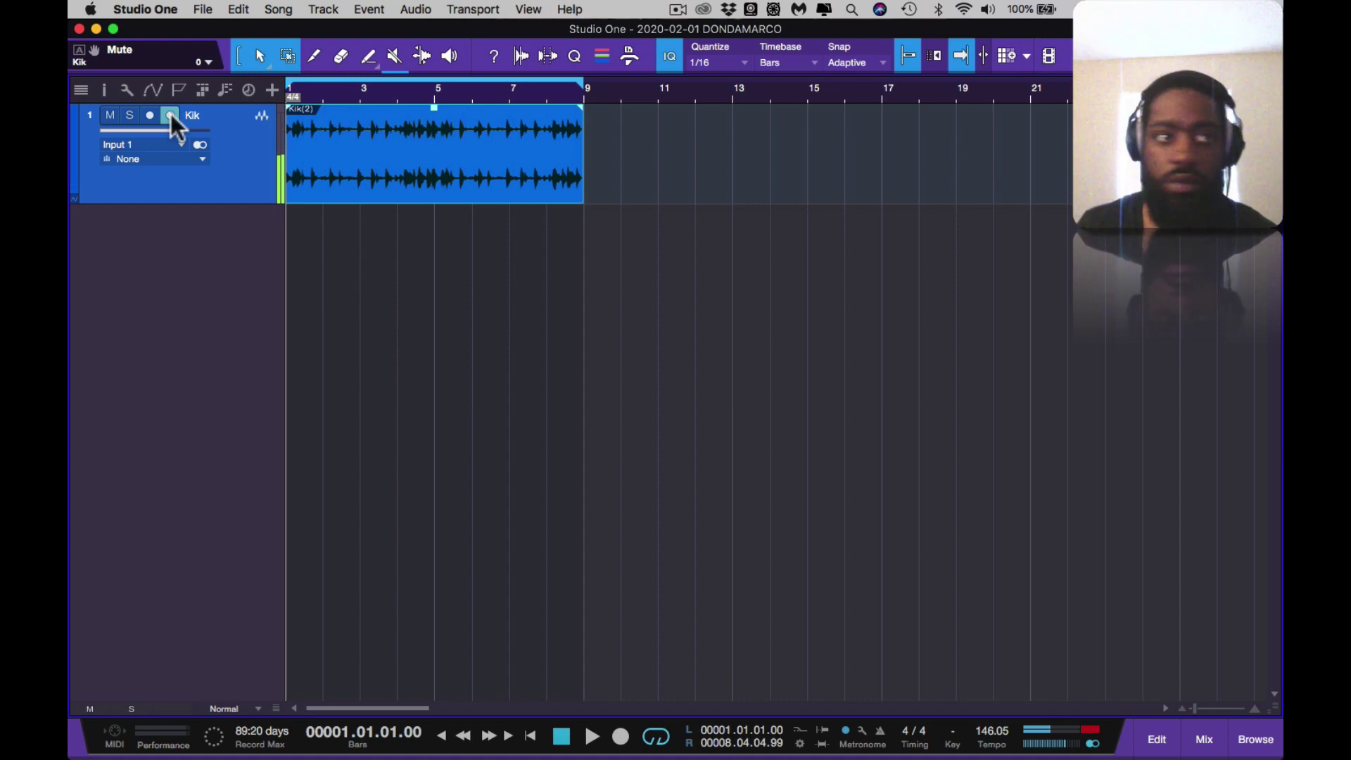
left_click(171, 115)
key("space")
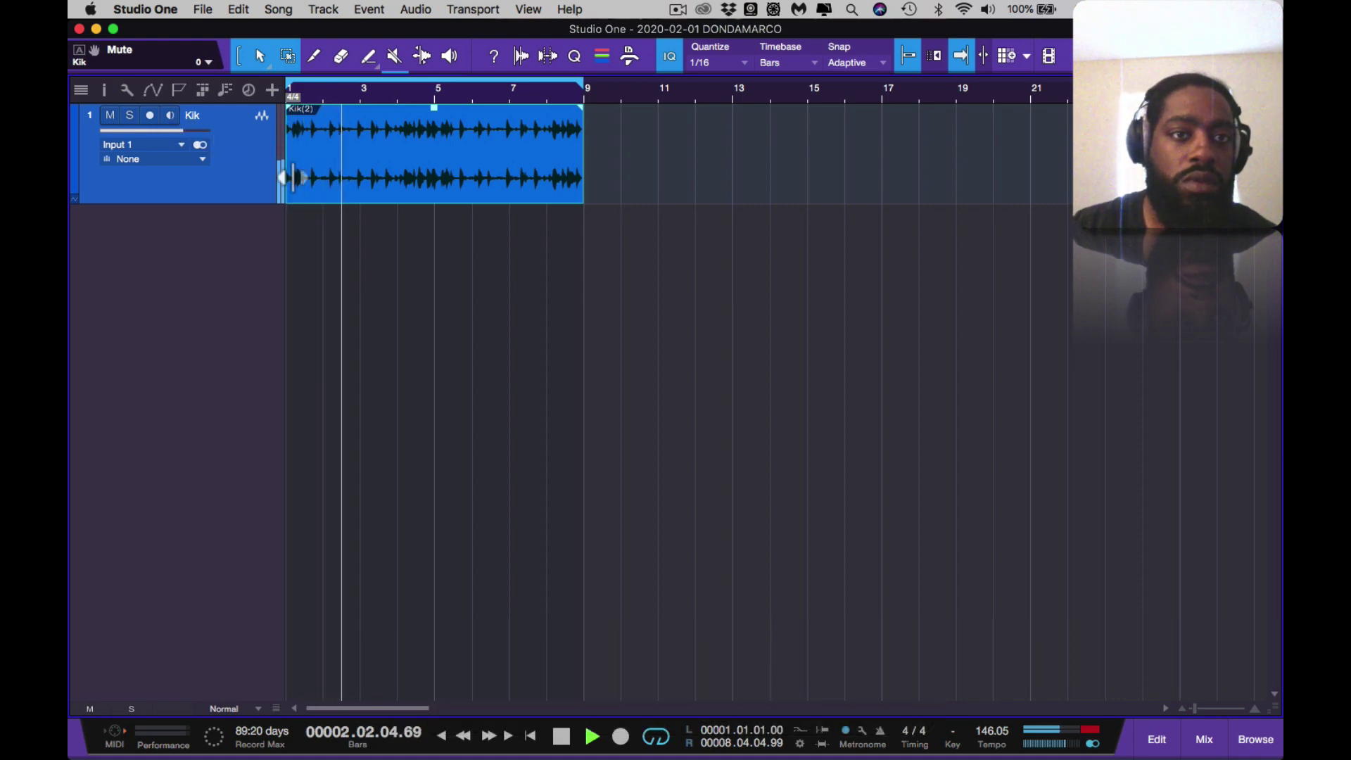
key("space")
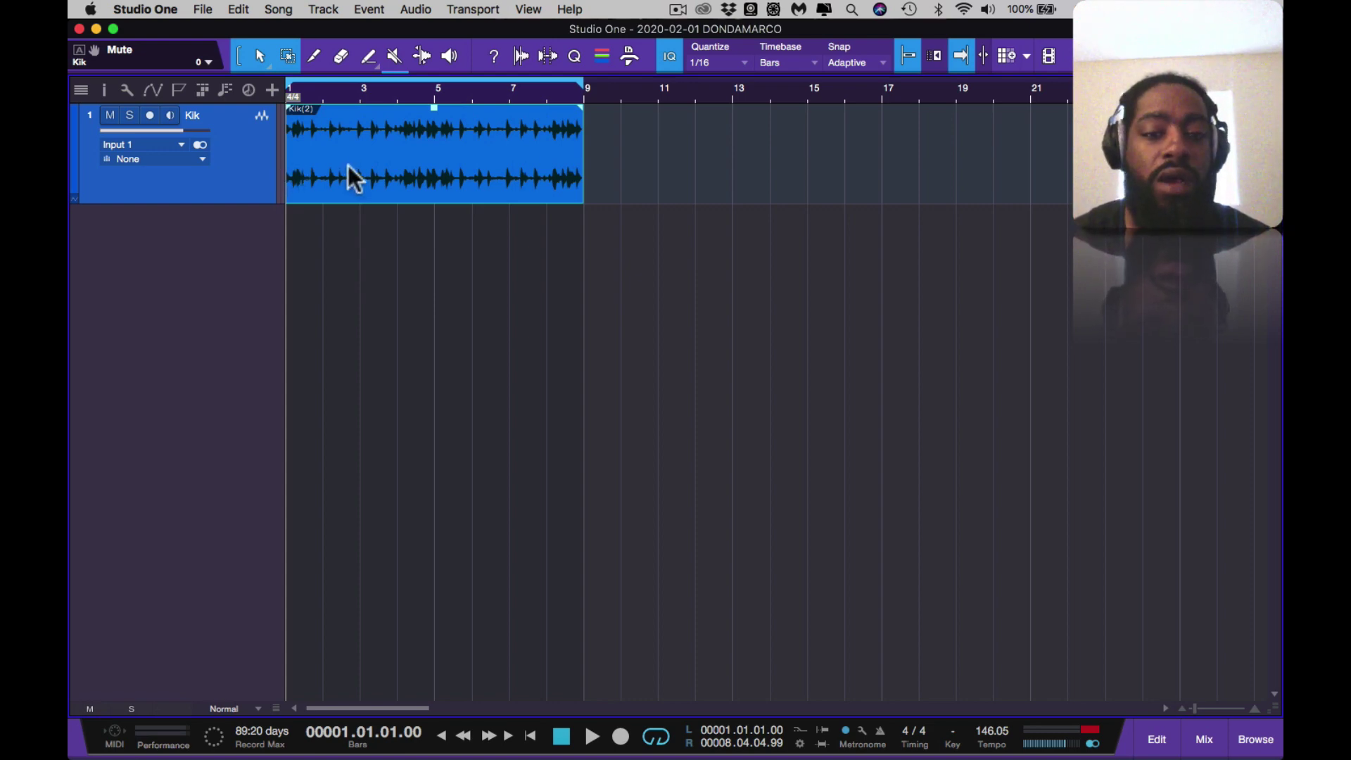
- Mute the Kik take and add a Presence instrument track loaded with the Acoustic Piano - Atmo preset
left_click(474, 180, "super")
left_click(1244, 733)
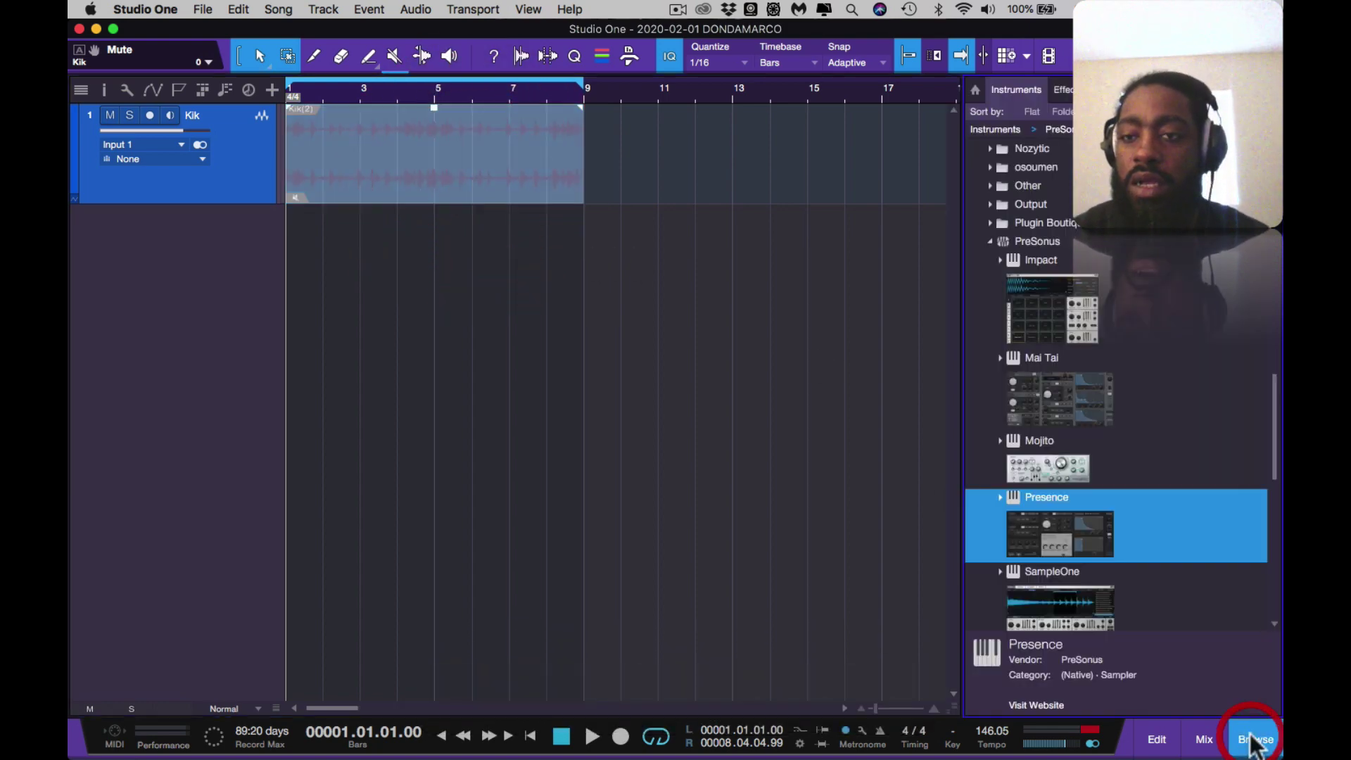
left_click_drag(1020, 503, 661, 542)
left_click(450, 95)
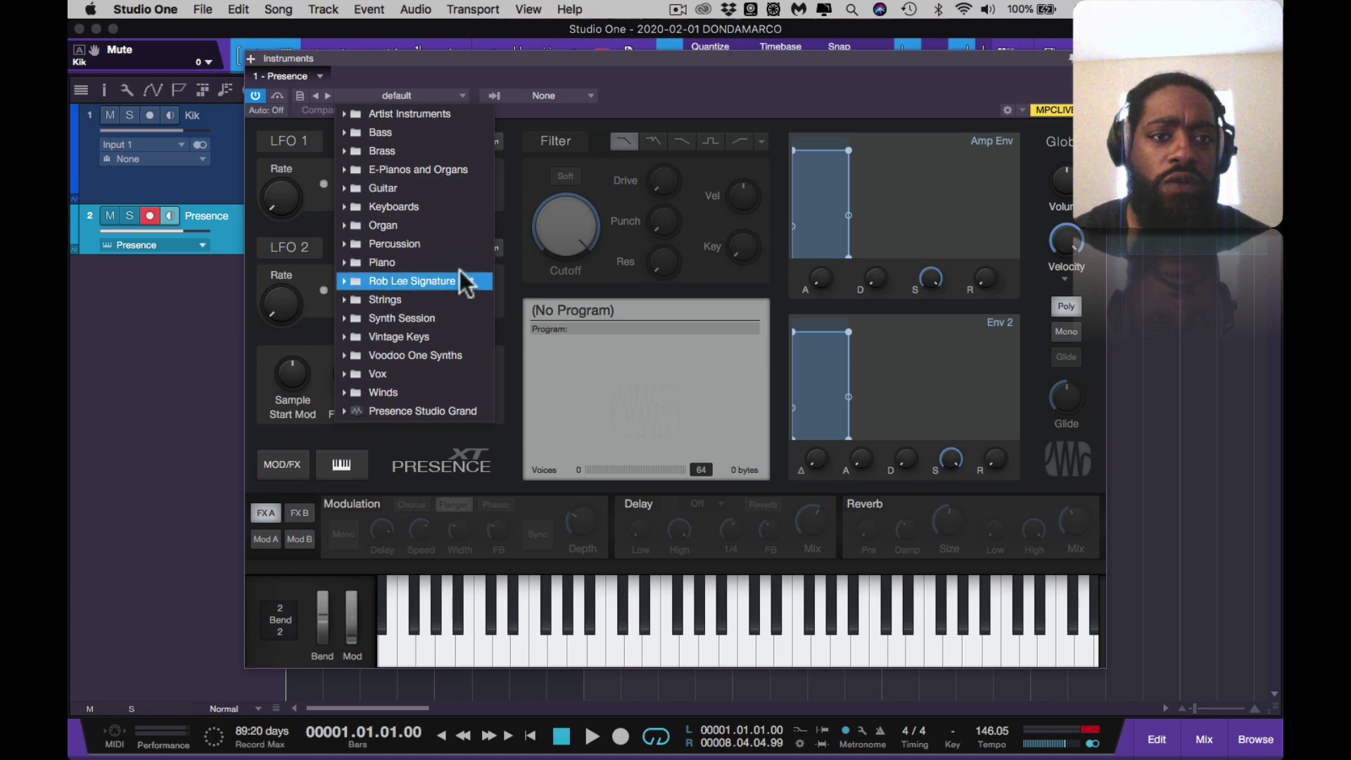
left_click(459, 266)
left_click(458, 299)
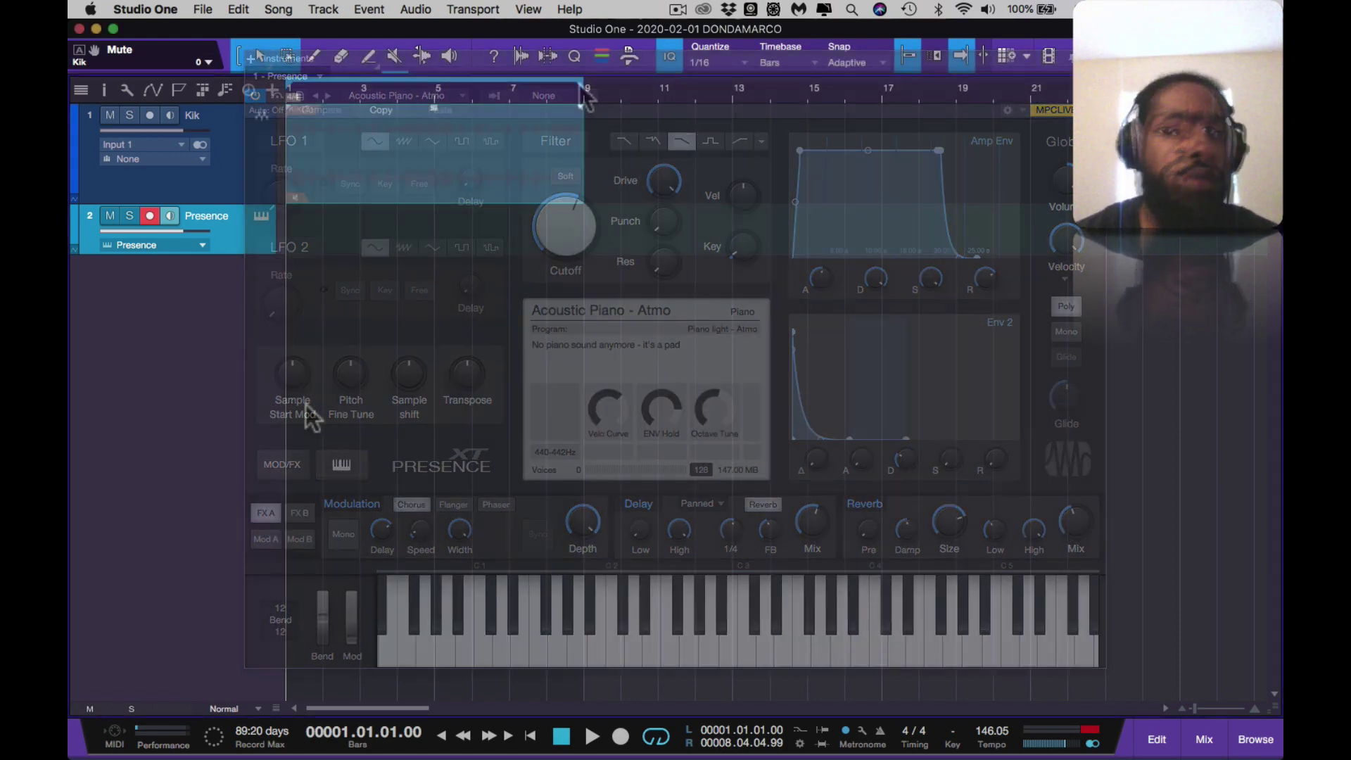
key("super+w")
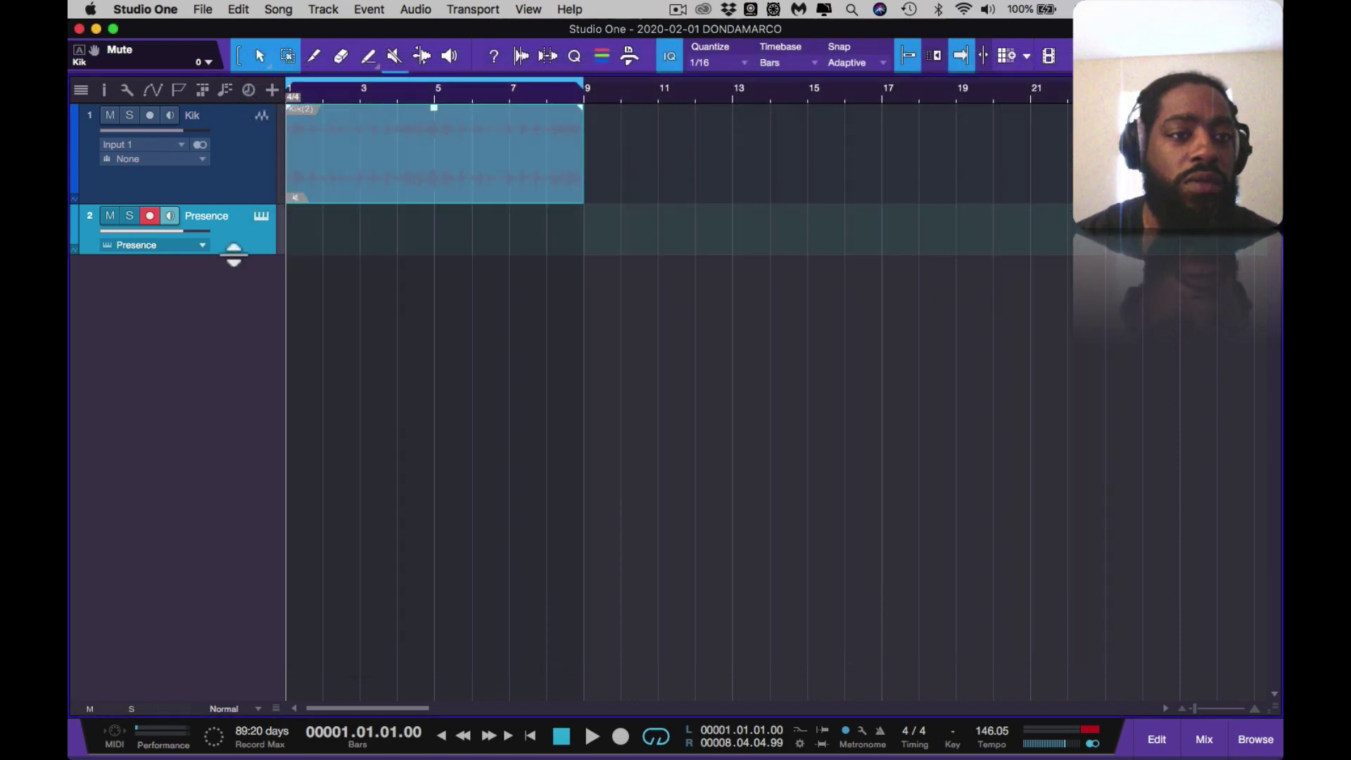
- Enlarge the Presence track, set its MIDI input to MPC LIVE STandalone and look through its output choices
left_click_drag(233, 255, 235, 342)
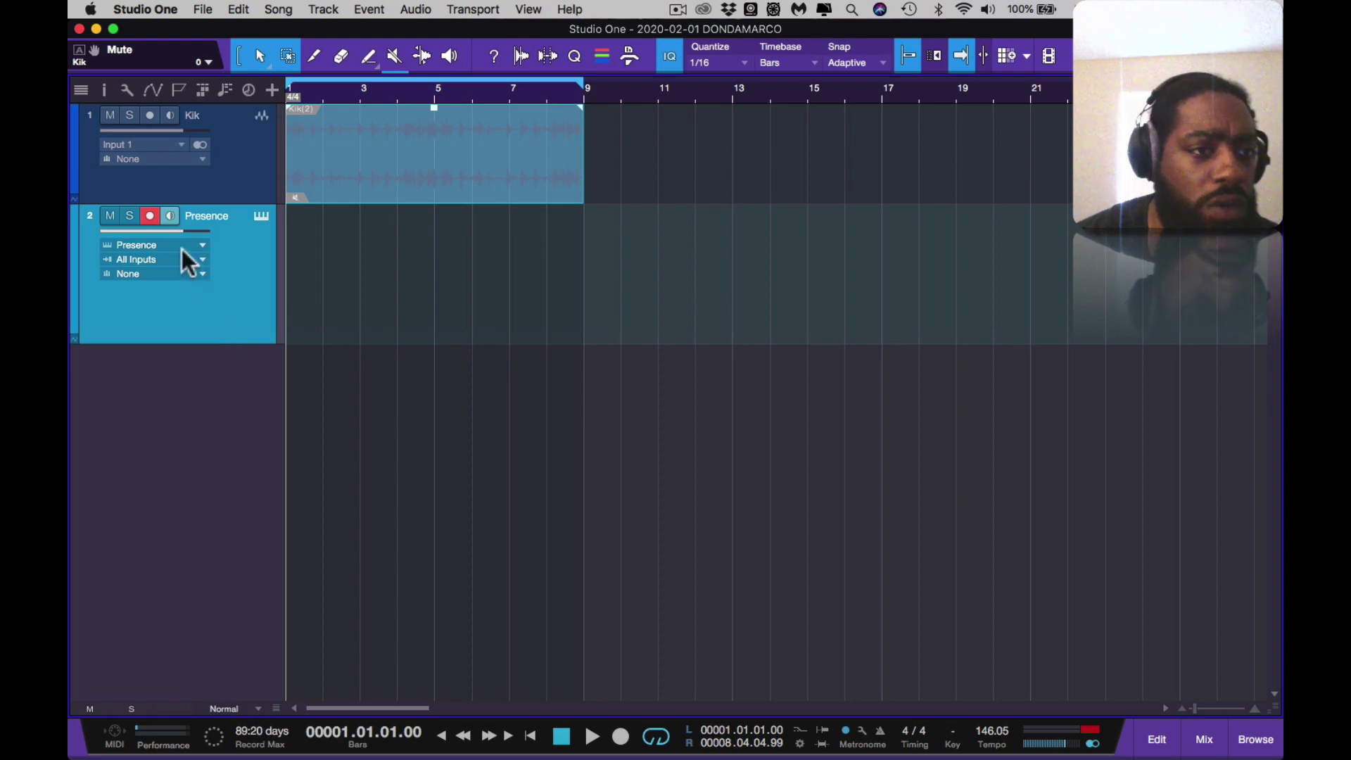
left_click(202, 259)
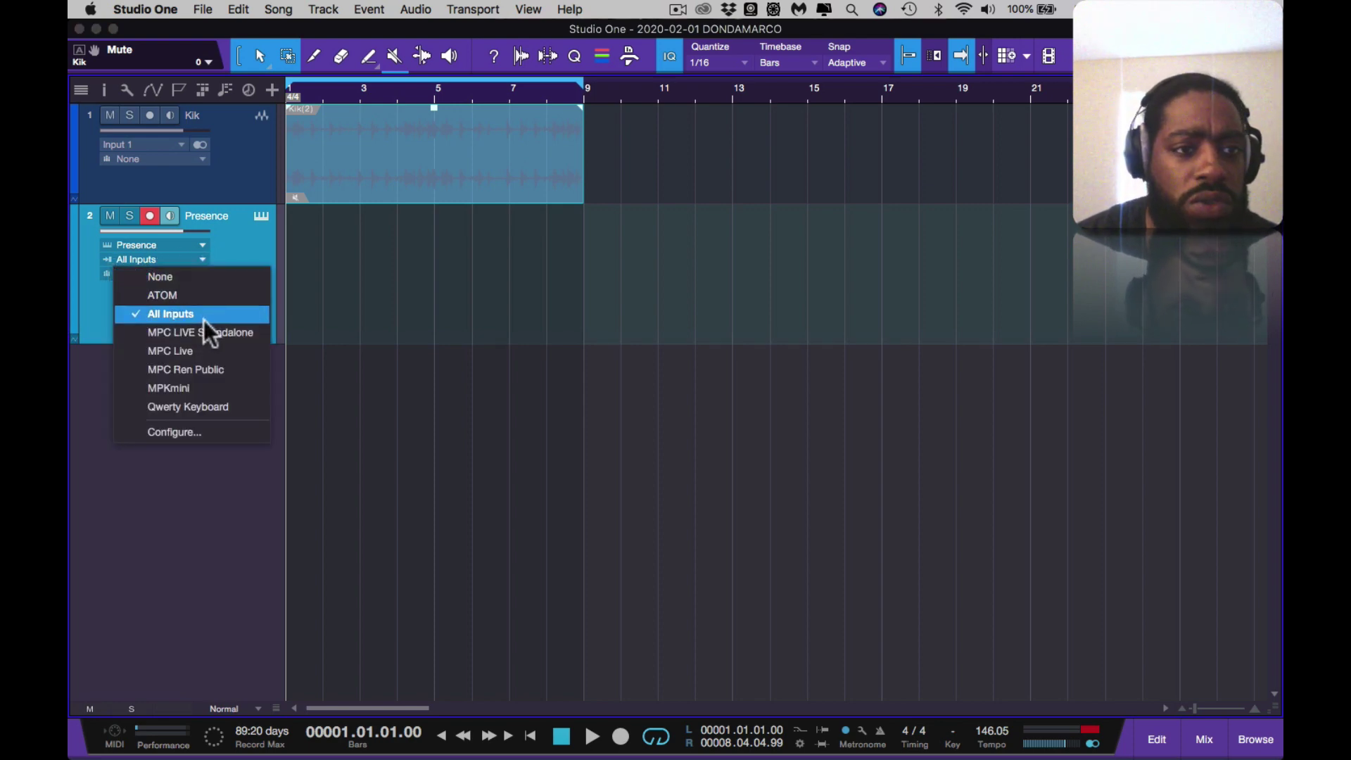
key("Escape")
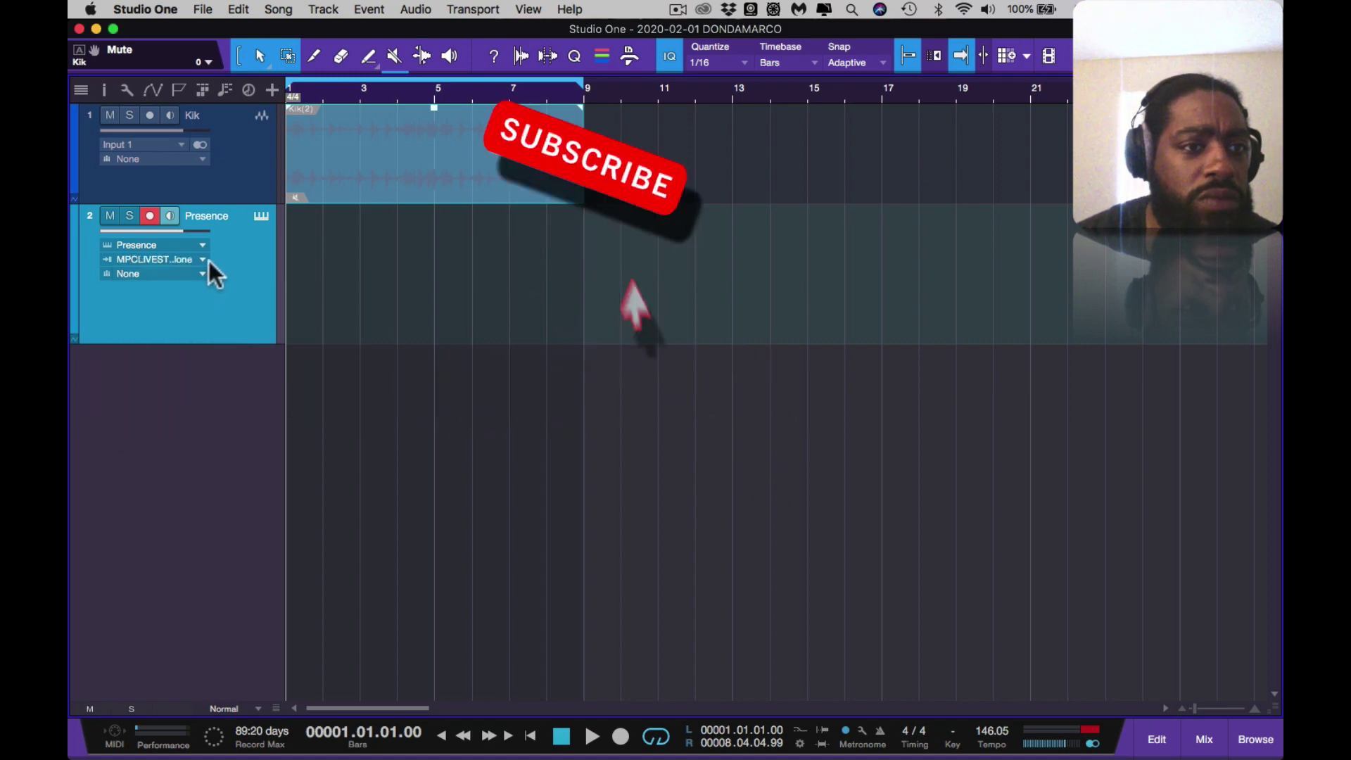
left_click(203, 245)
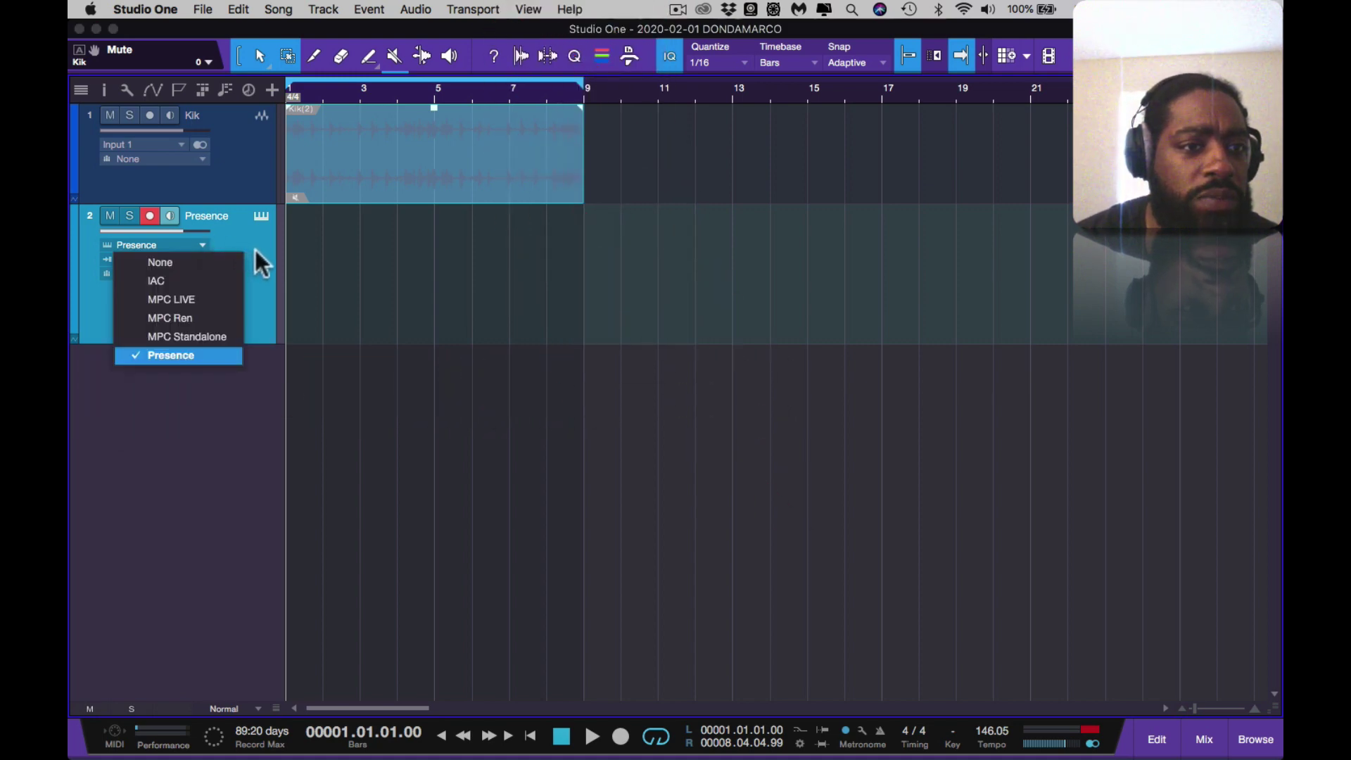
key("Escape")
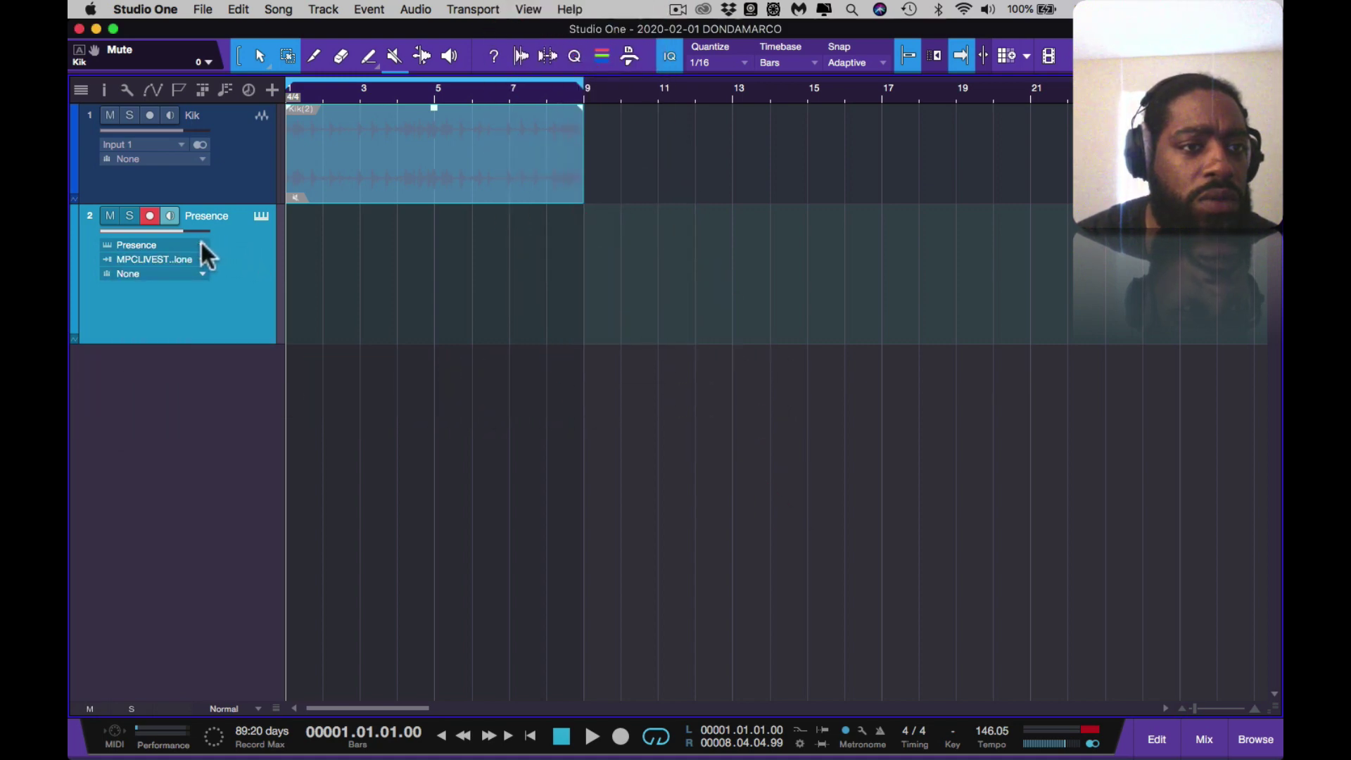
left_click(202, 243)
key("Escape")
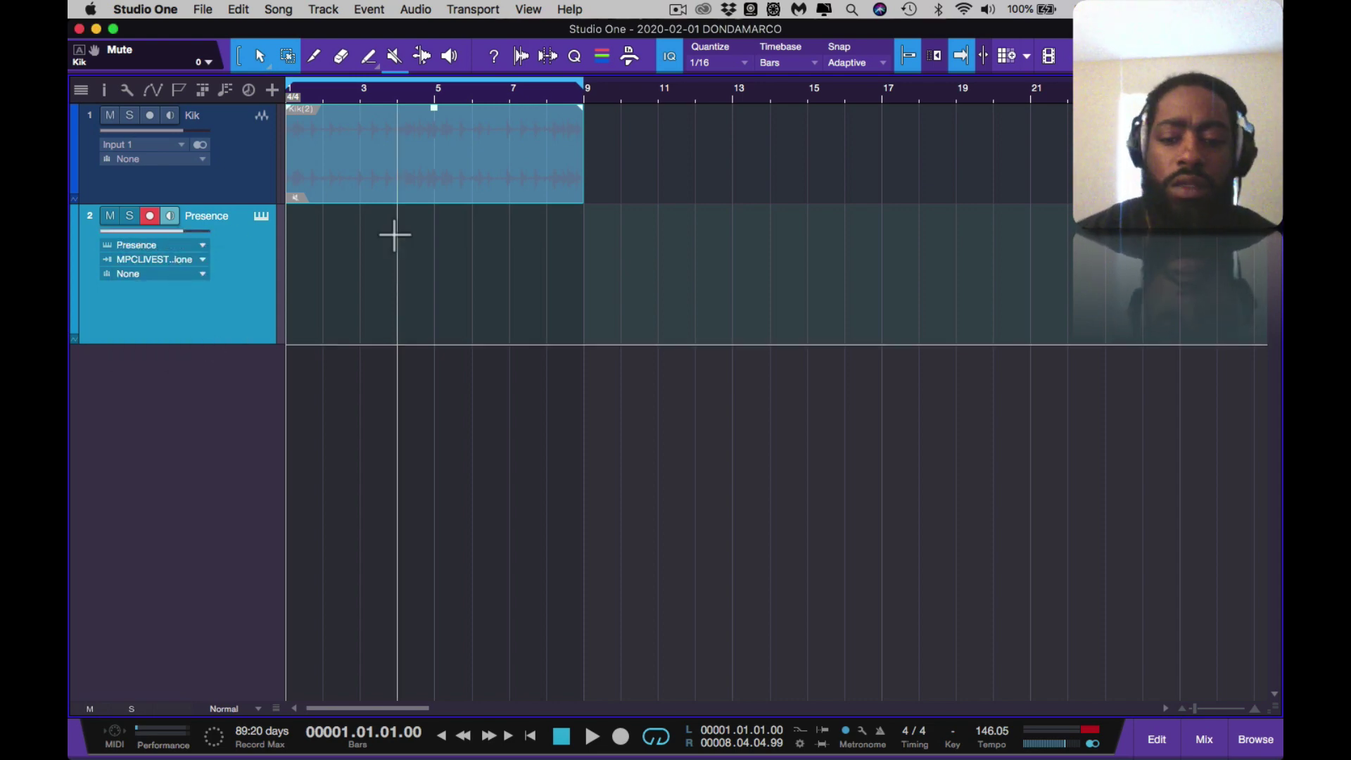
- Open the external device preferences and inspect the MPC Standalone device's ports and sync options
key("super+comma")
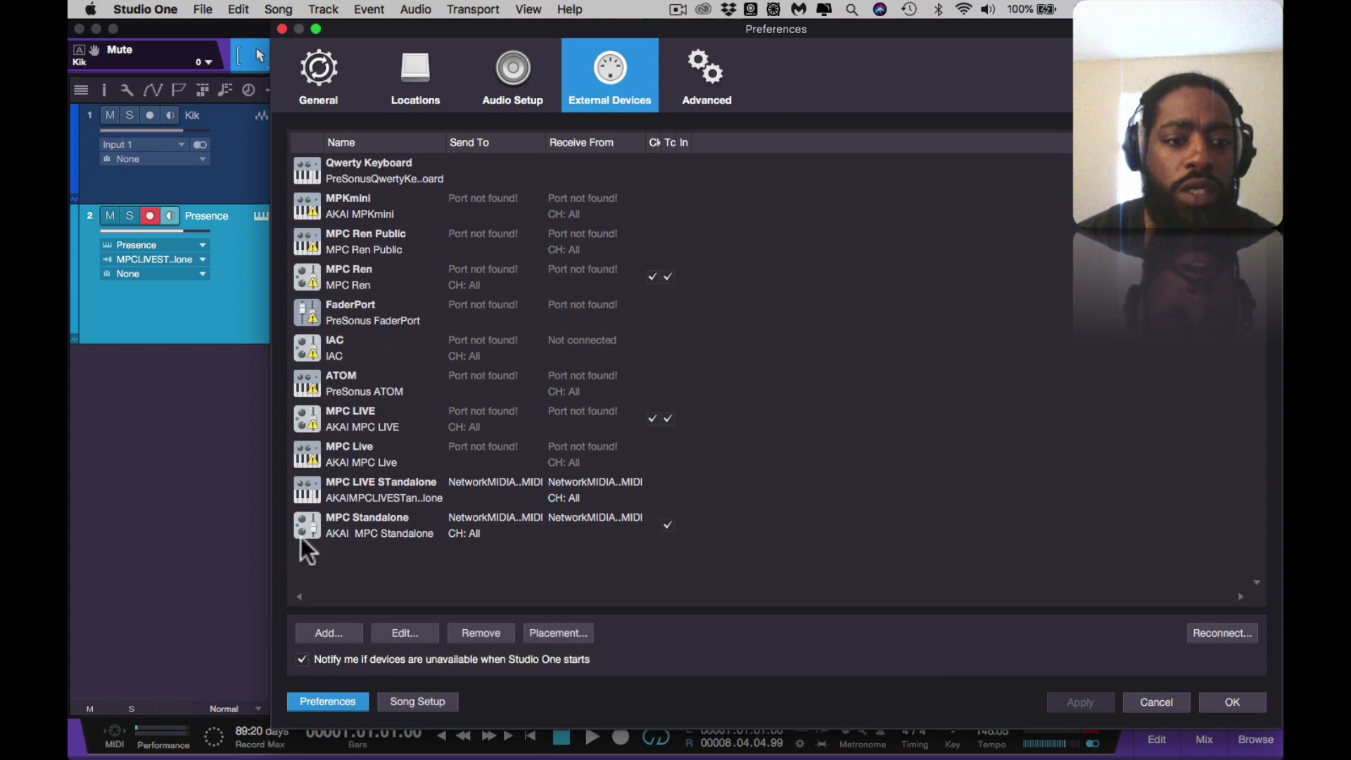
left_click(301, 535)
double_click(313, 521)
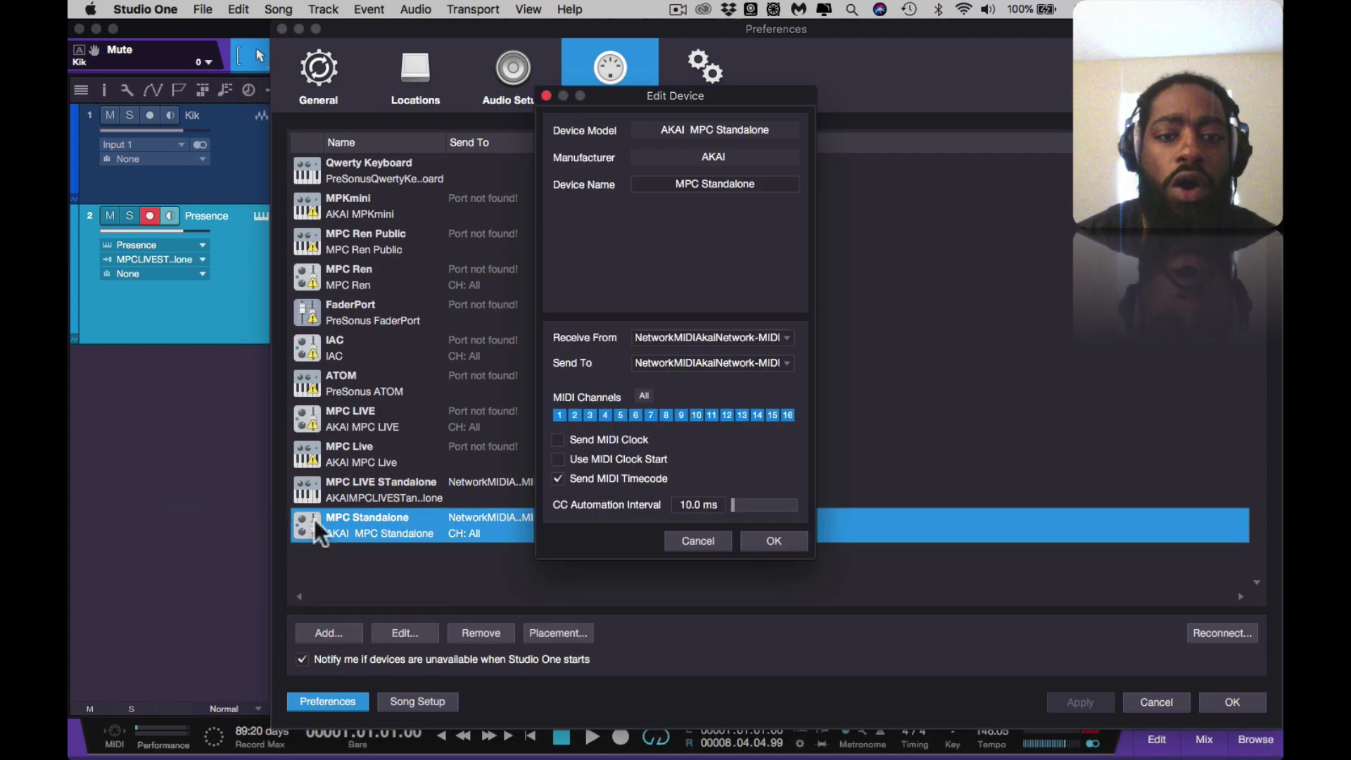
left_click(713, 542)
- Set the MPC LIVE STandalone device's Receive From to Network MIDI Akai Network - DAW Control, pick its Send To port and confirm
double_click(302, 492)
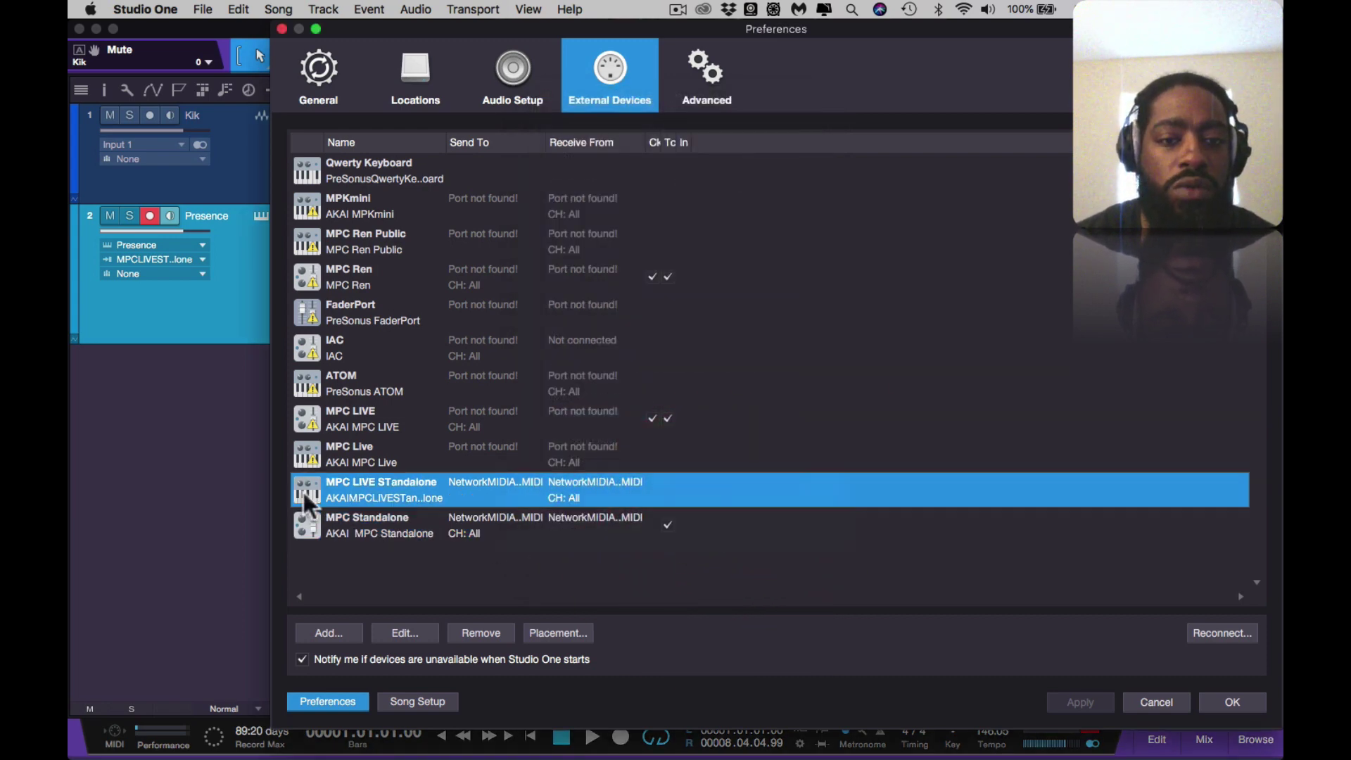
left_click(789, 373)
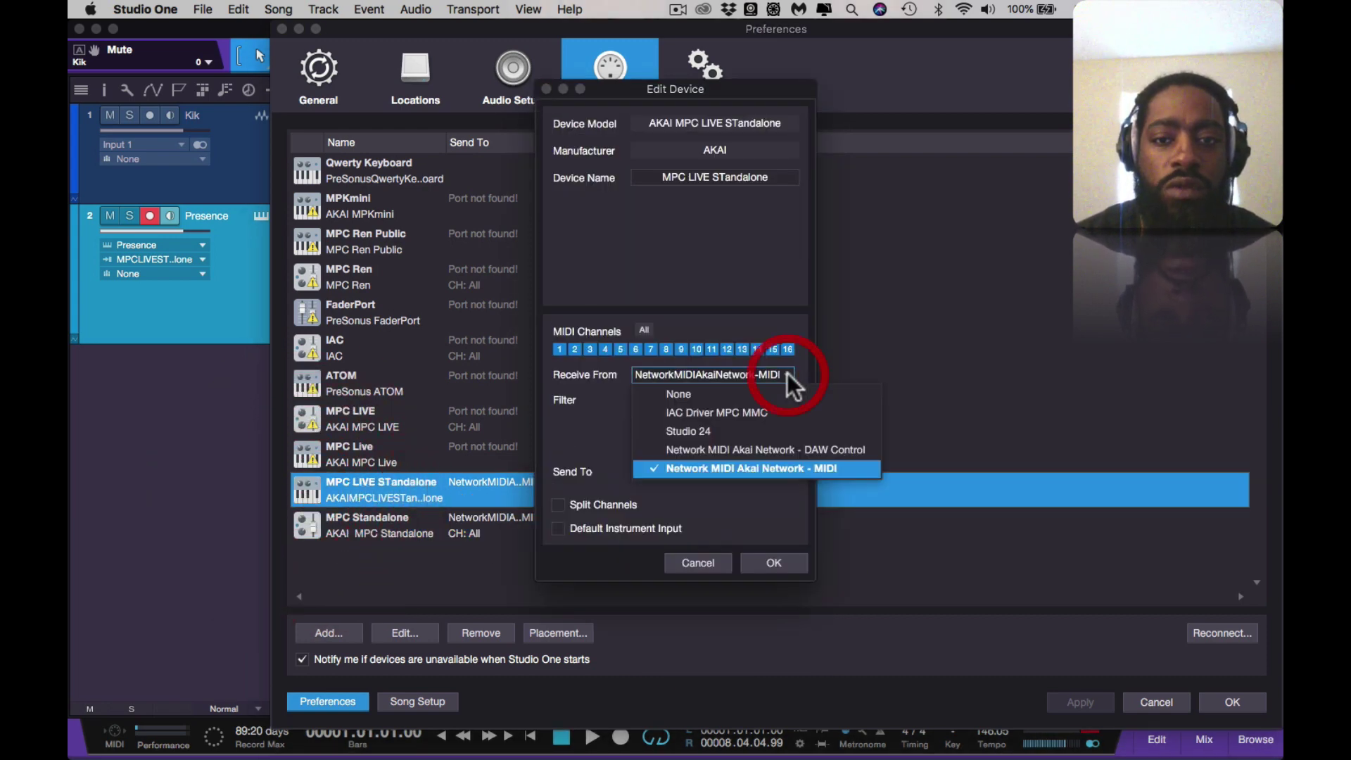
left_click(792, 448)
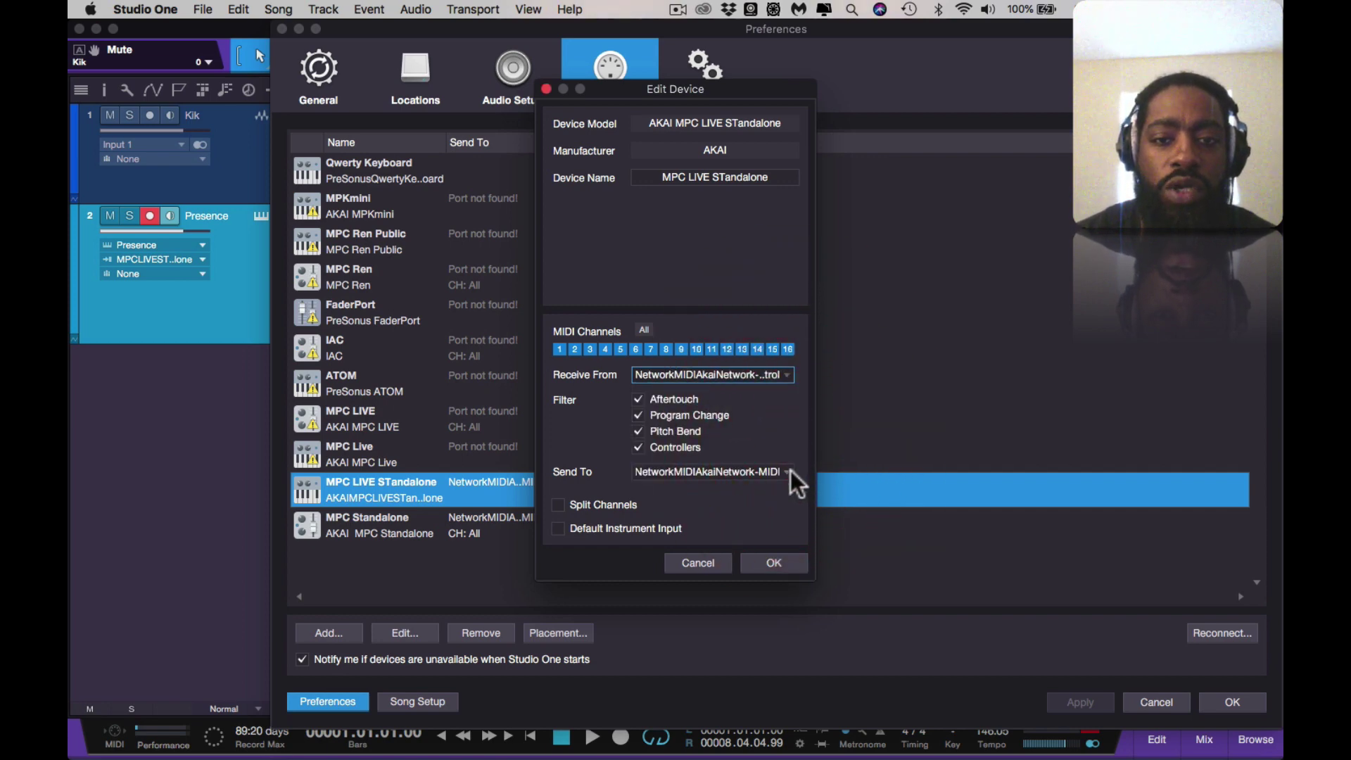
left_click(785, 474)
left_click(782, 549)
left_click(774, 562)
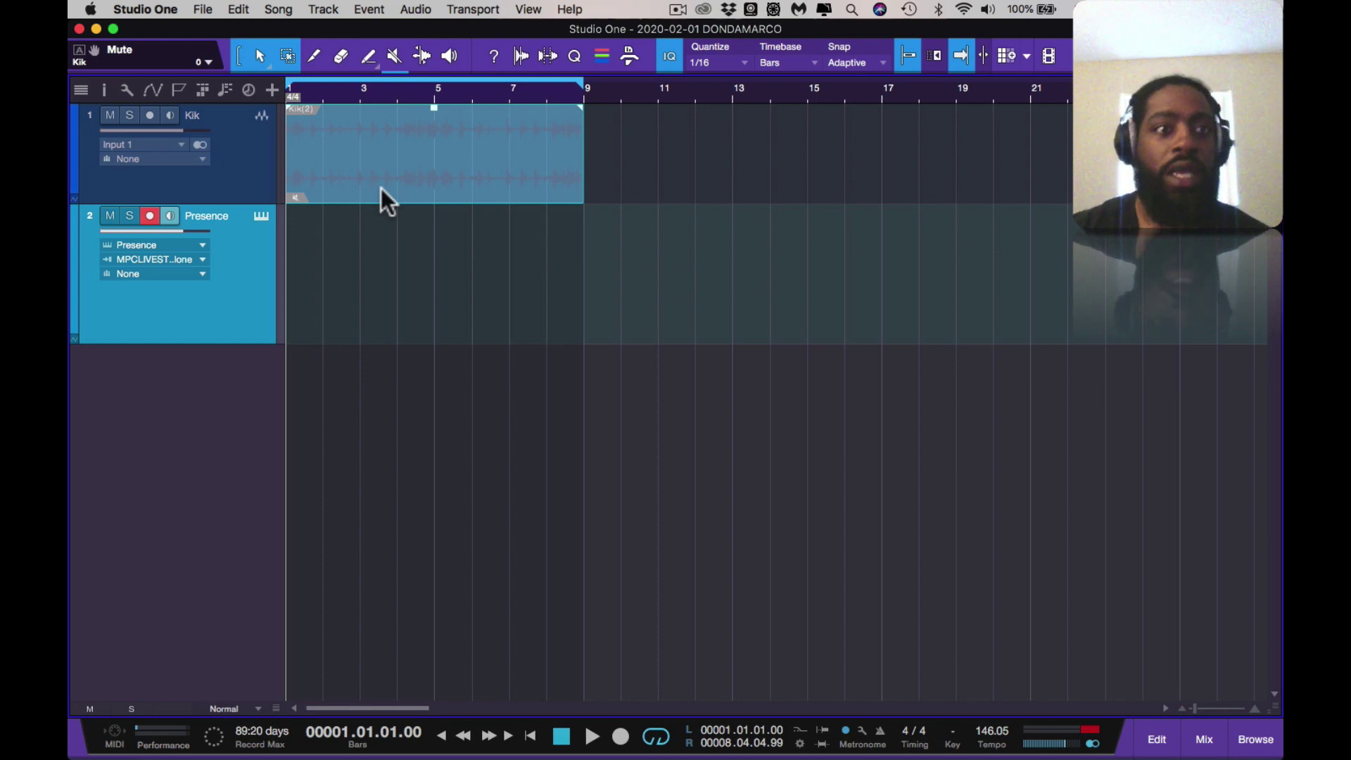
- Remove the Presence track and add a second Kik audio track fed by Input 3
left_click(334, 186)
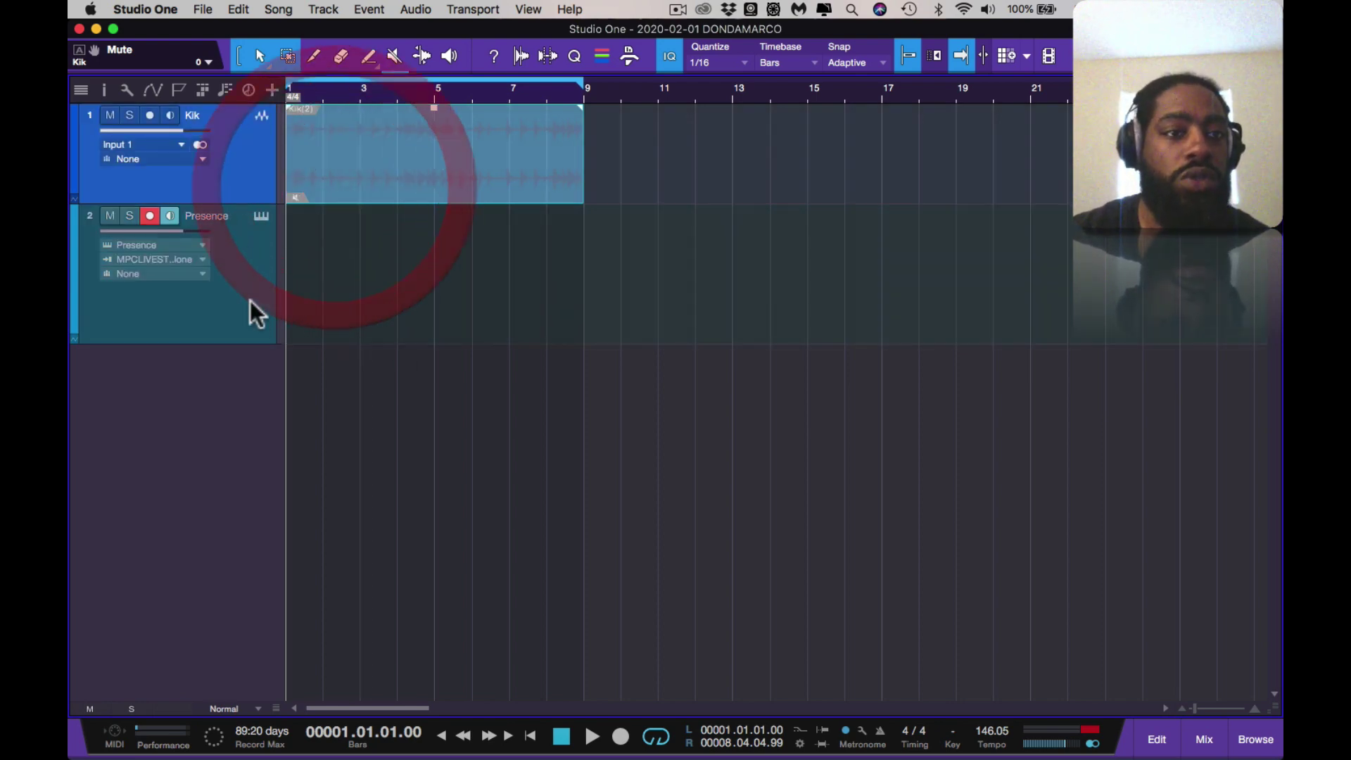
left_click(248, 301)
key("shift+t")
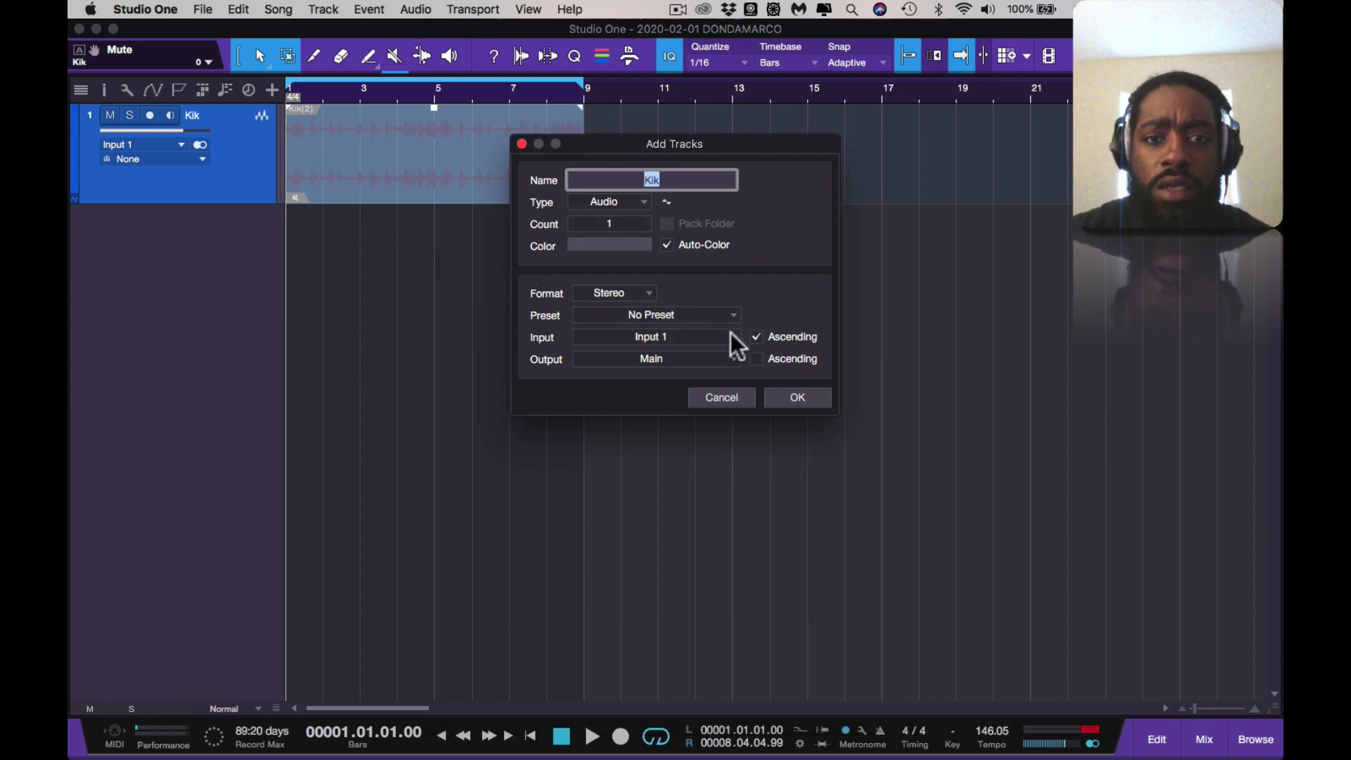
left_click(728, 336)
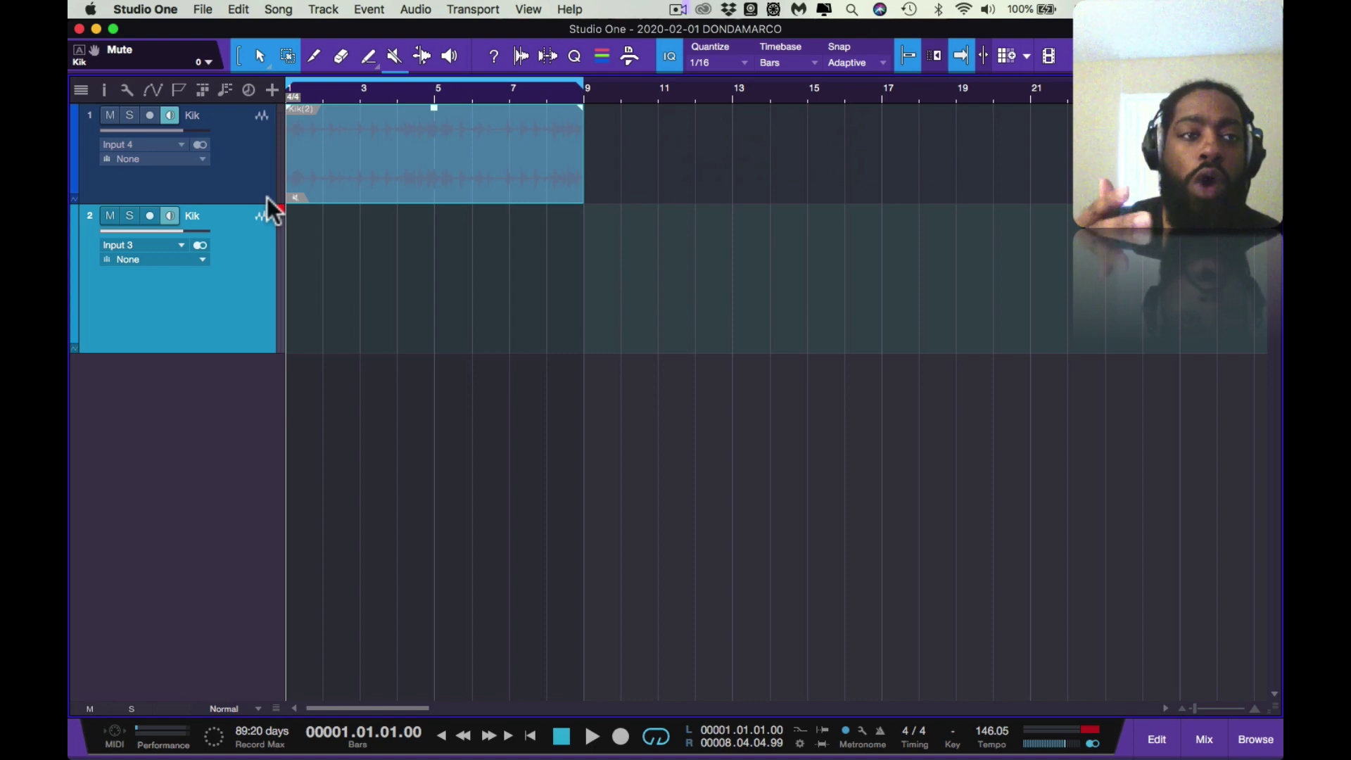
- Review the stereo and mono input assignments in Audio I/O Setup, toggling Input 4's mono assignment off and on, then cancel the setup
left_click(106, 244)
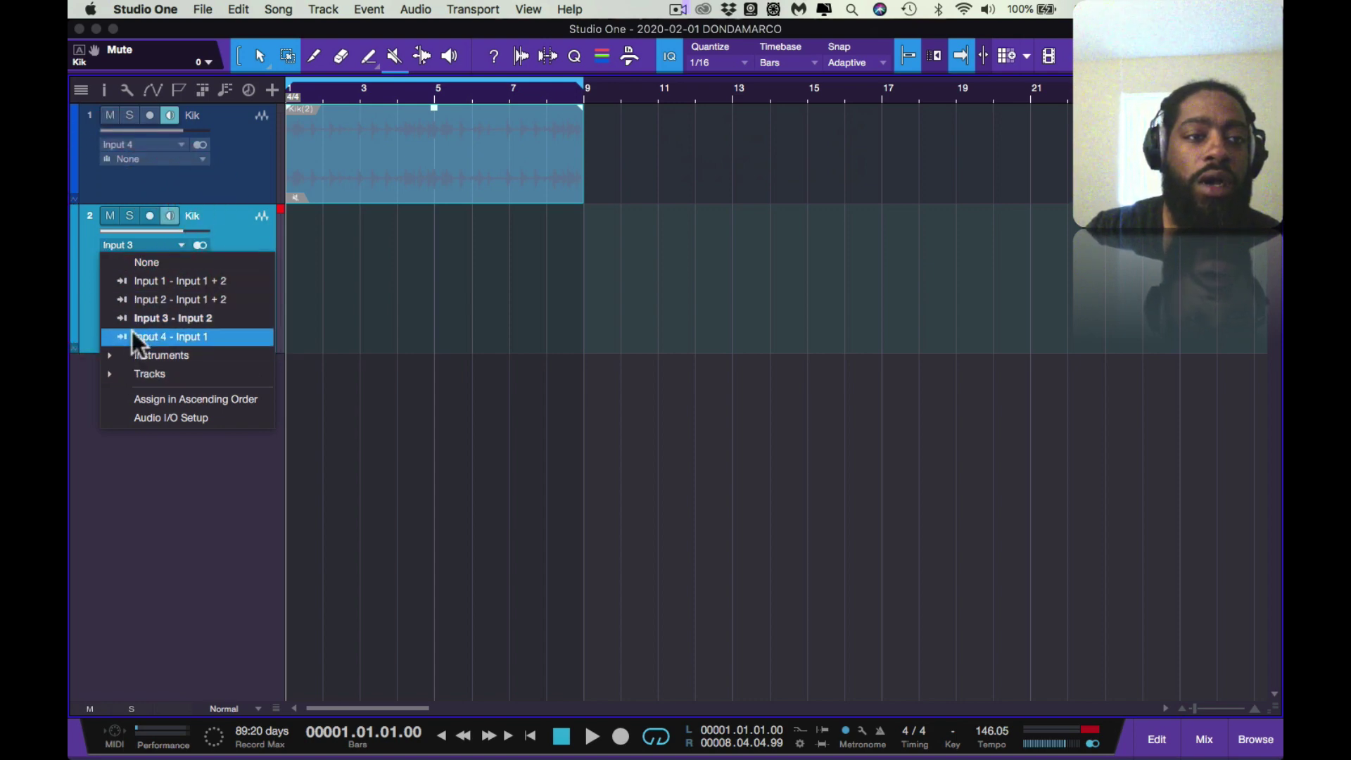
left_click(134, 418)
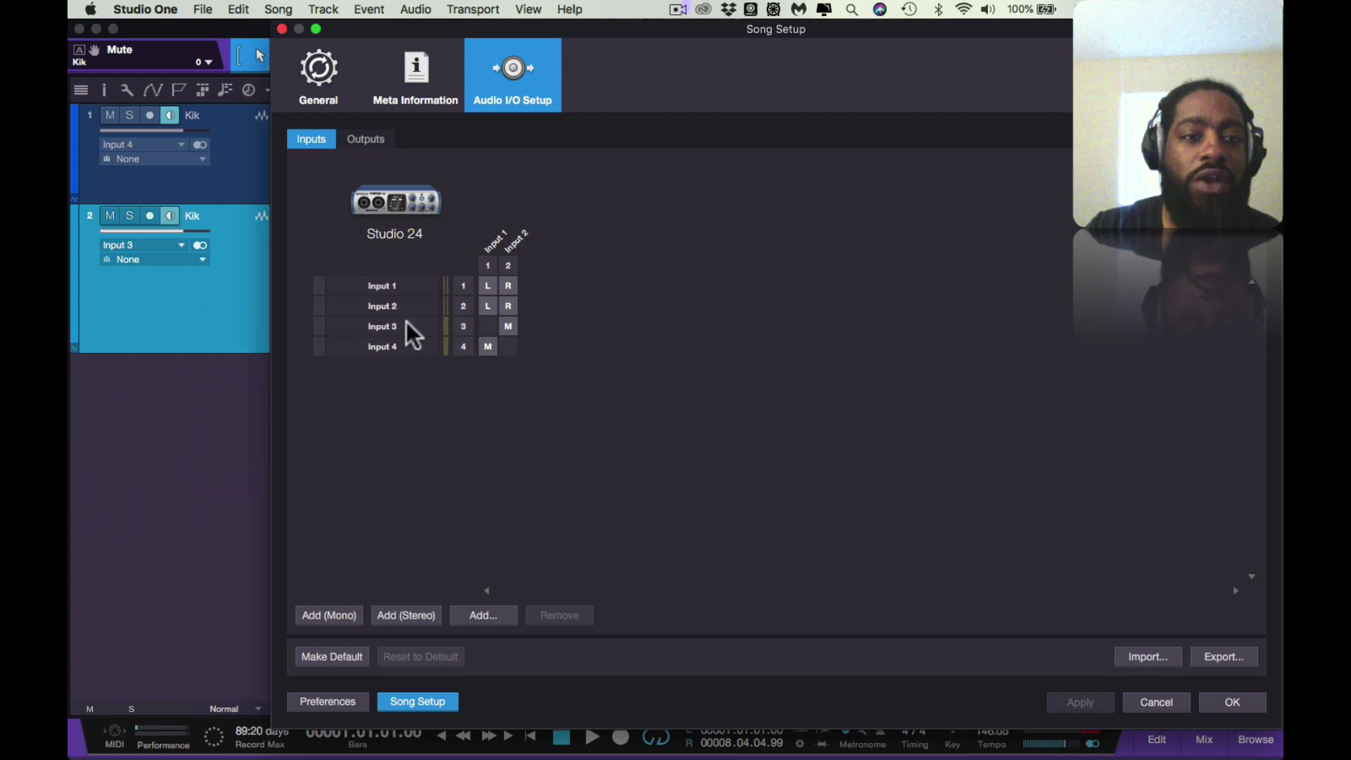
left_click(491, 347)
left_click(491, 348)
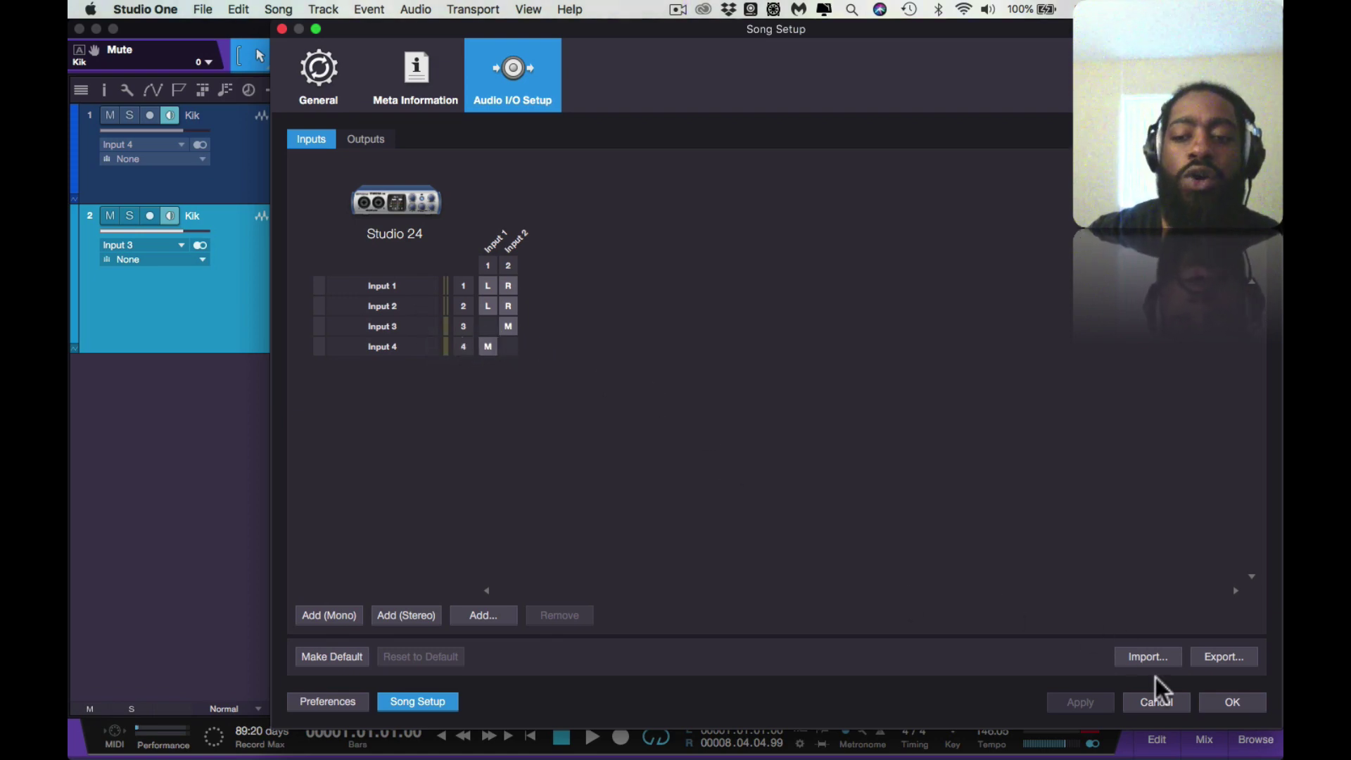
left_click(1160, 700)
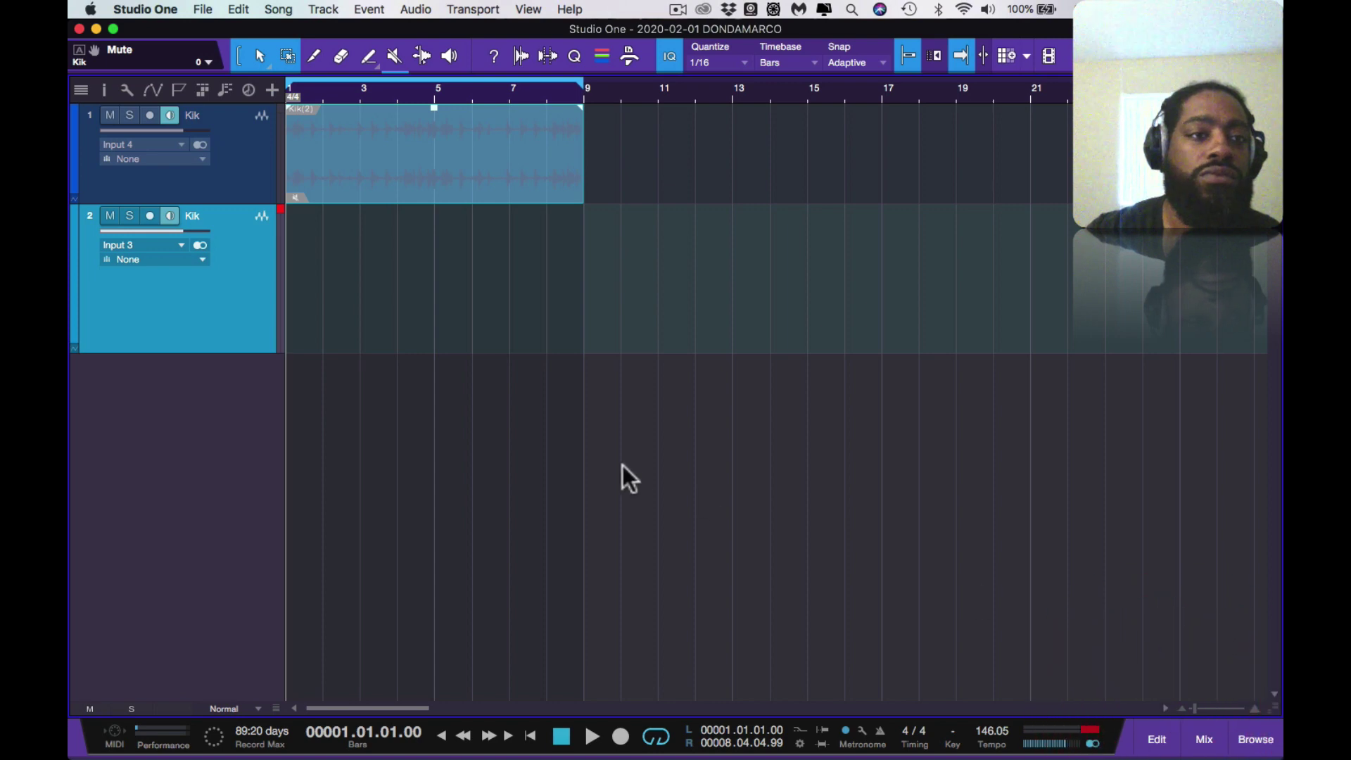
- Delete the muted take from the first Kik track, arm both Kik tracks and reset the second track's clip indicator
left_click(382, 197)
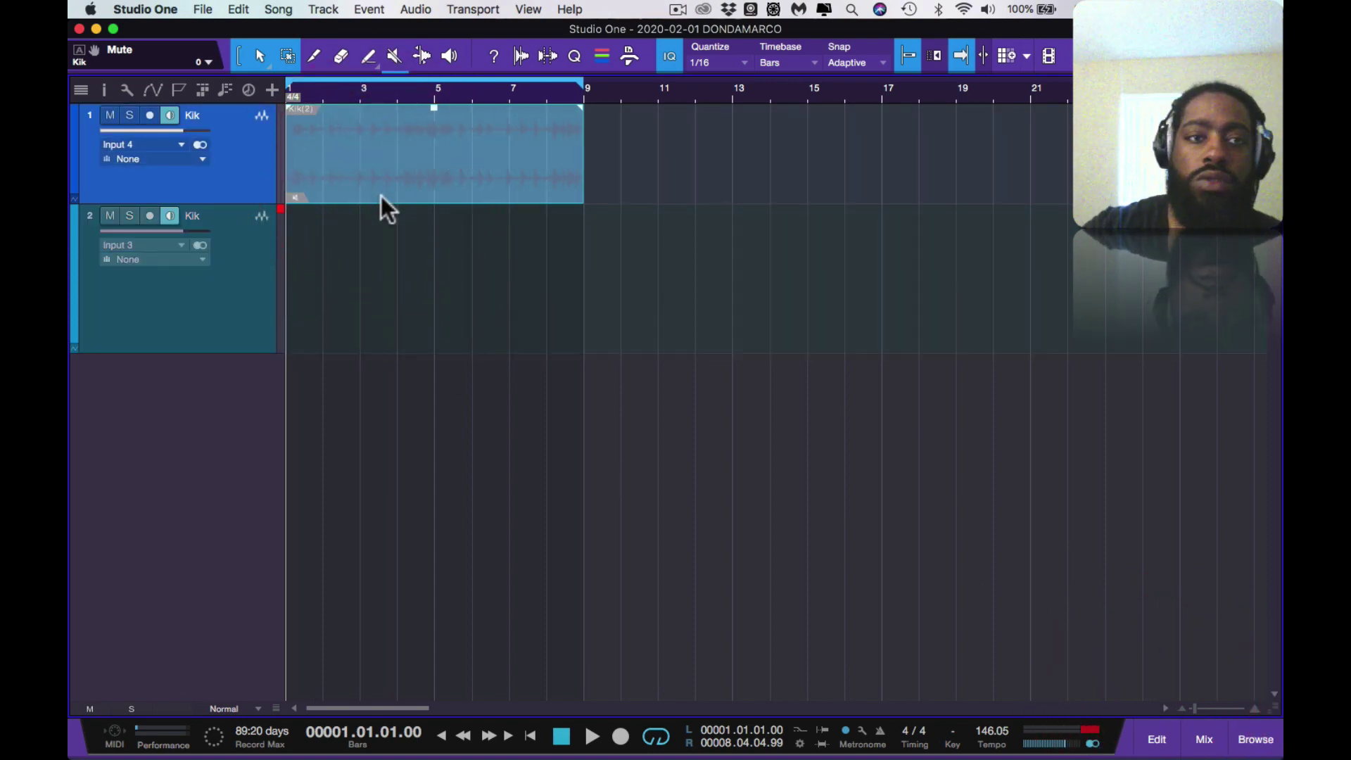
key("BackSpace")
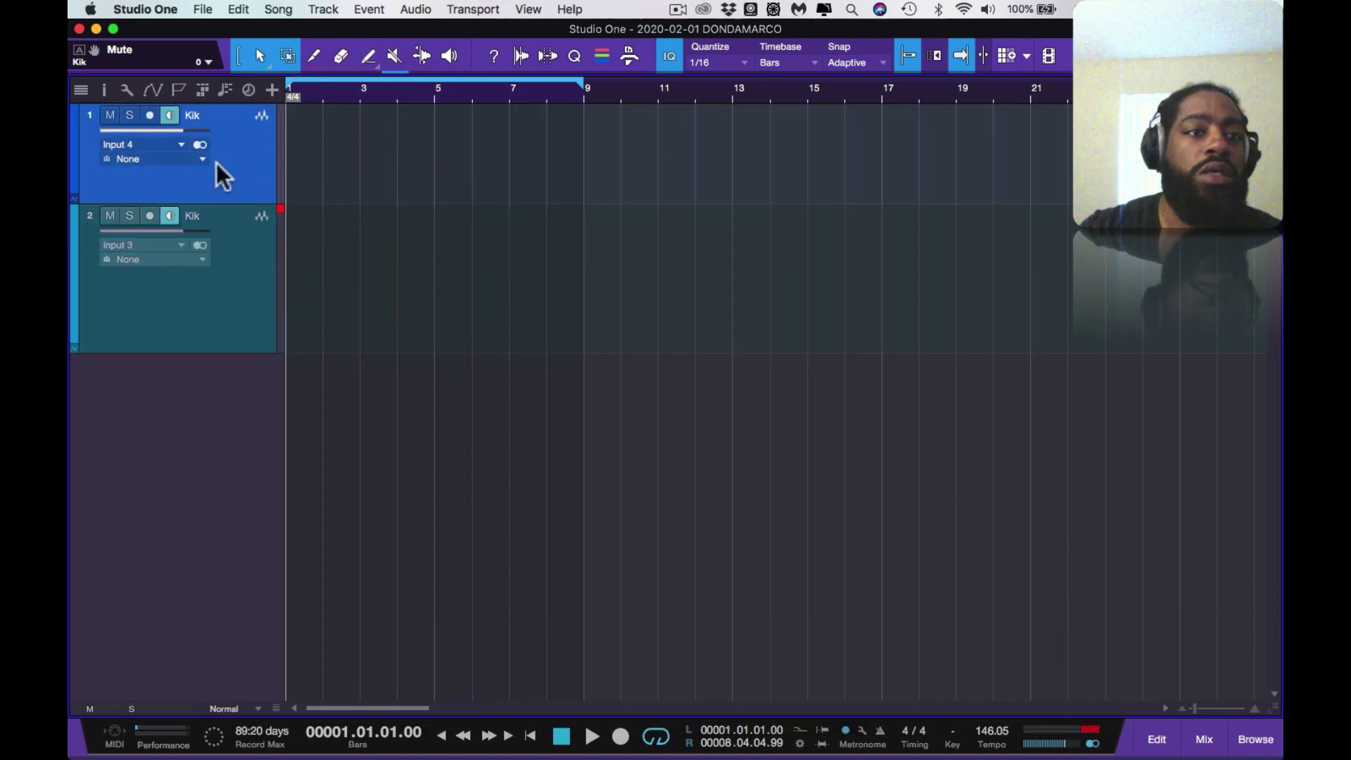
left_click(150, 115)
left_click(150, 215)
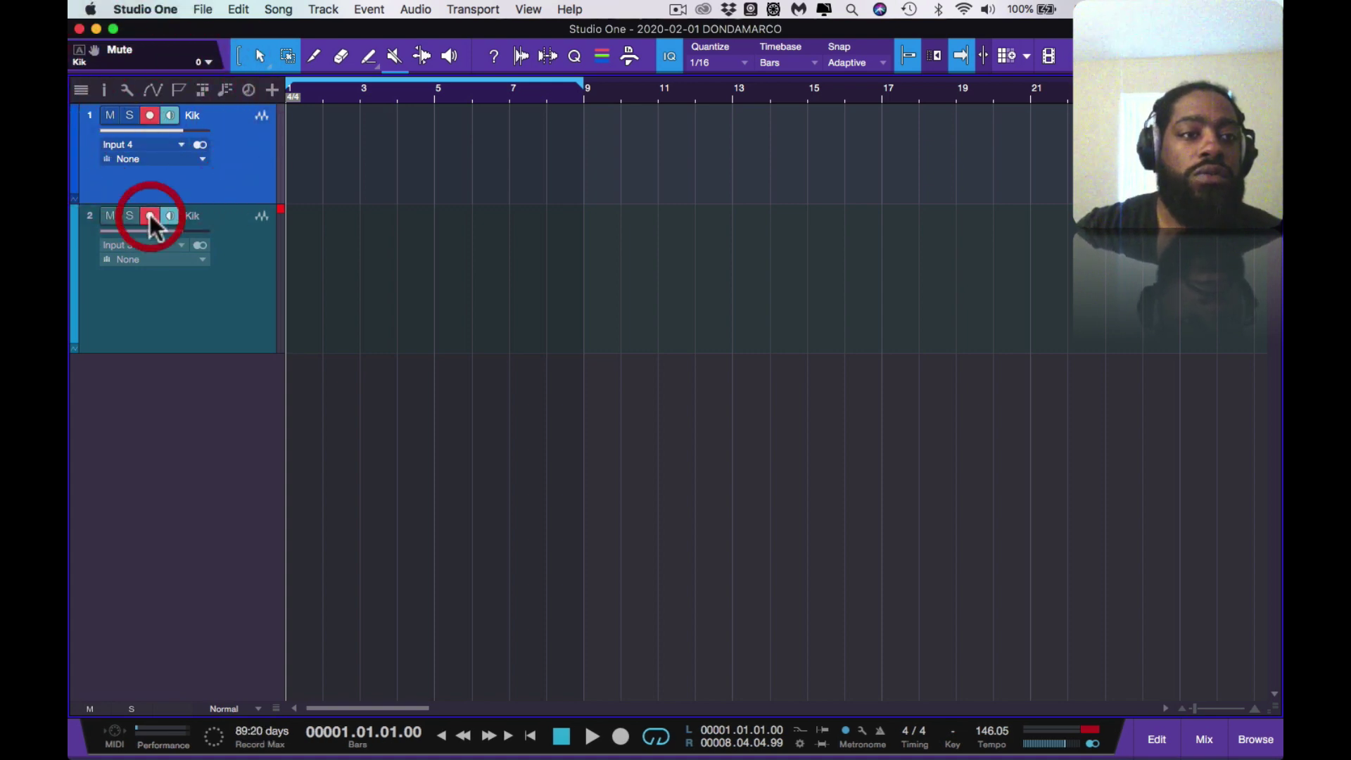
left_click(281, 215)
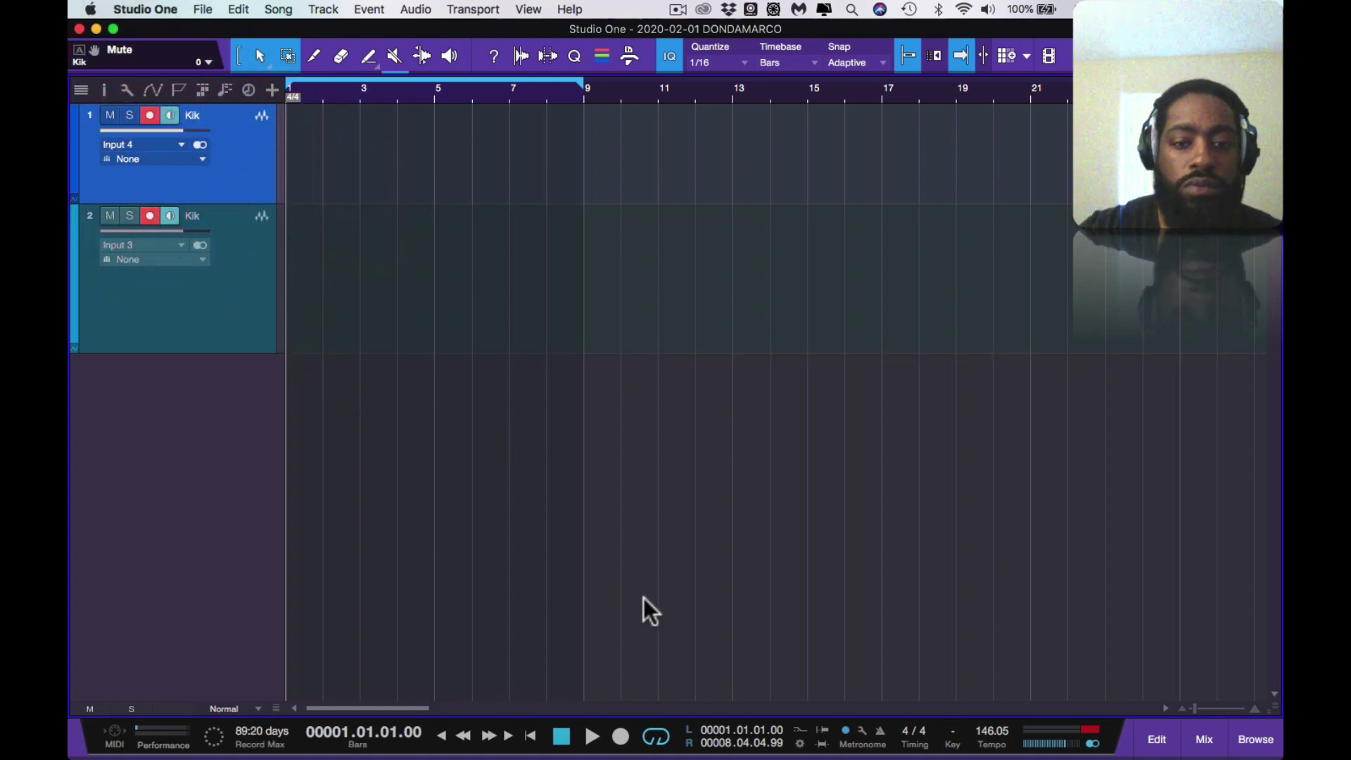
- Record MPC audio onto both Kik tracks at once and switch looping off during the take
left_click(621, 736)
left_click(621, 736)
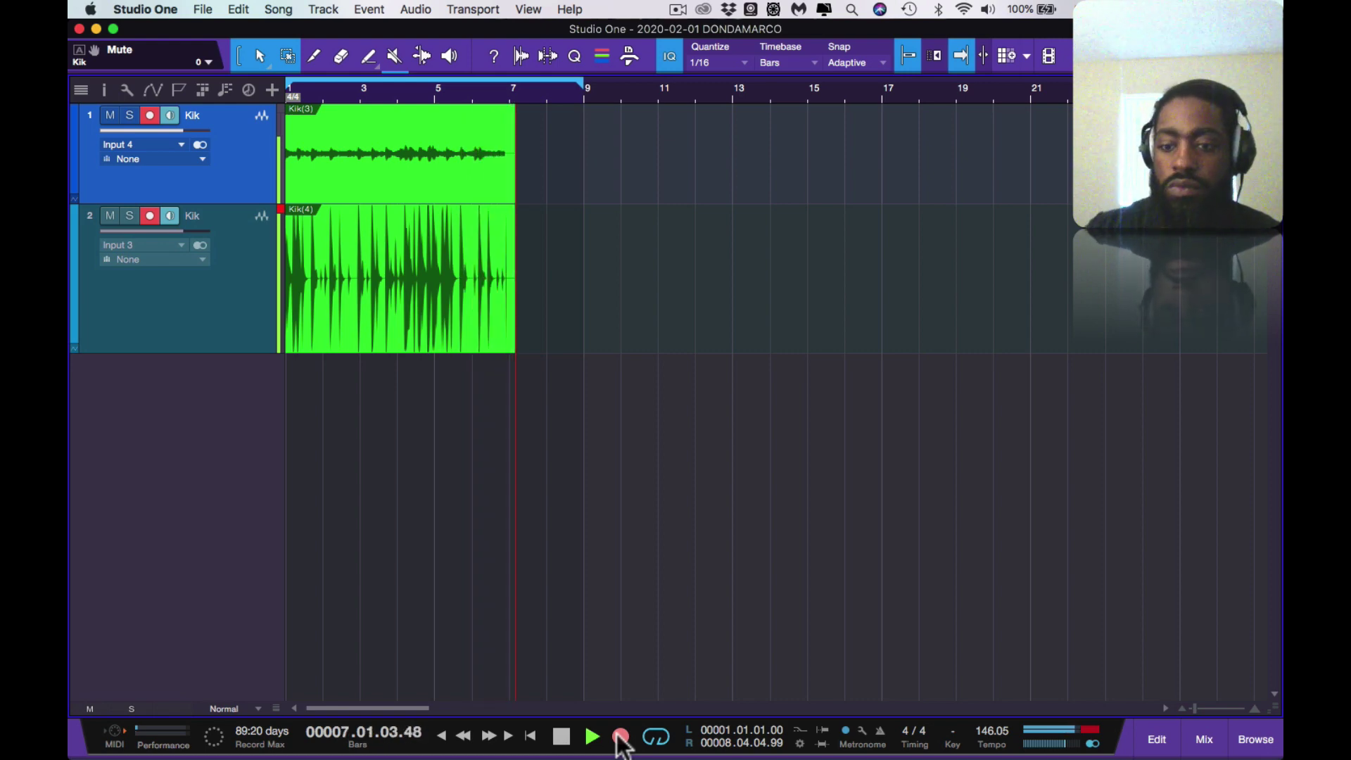
key("slash")
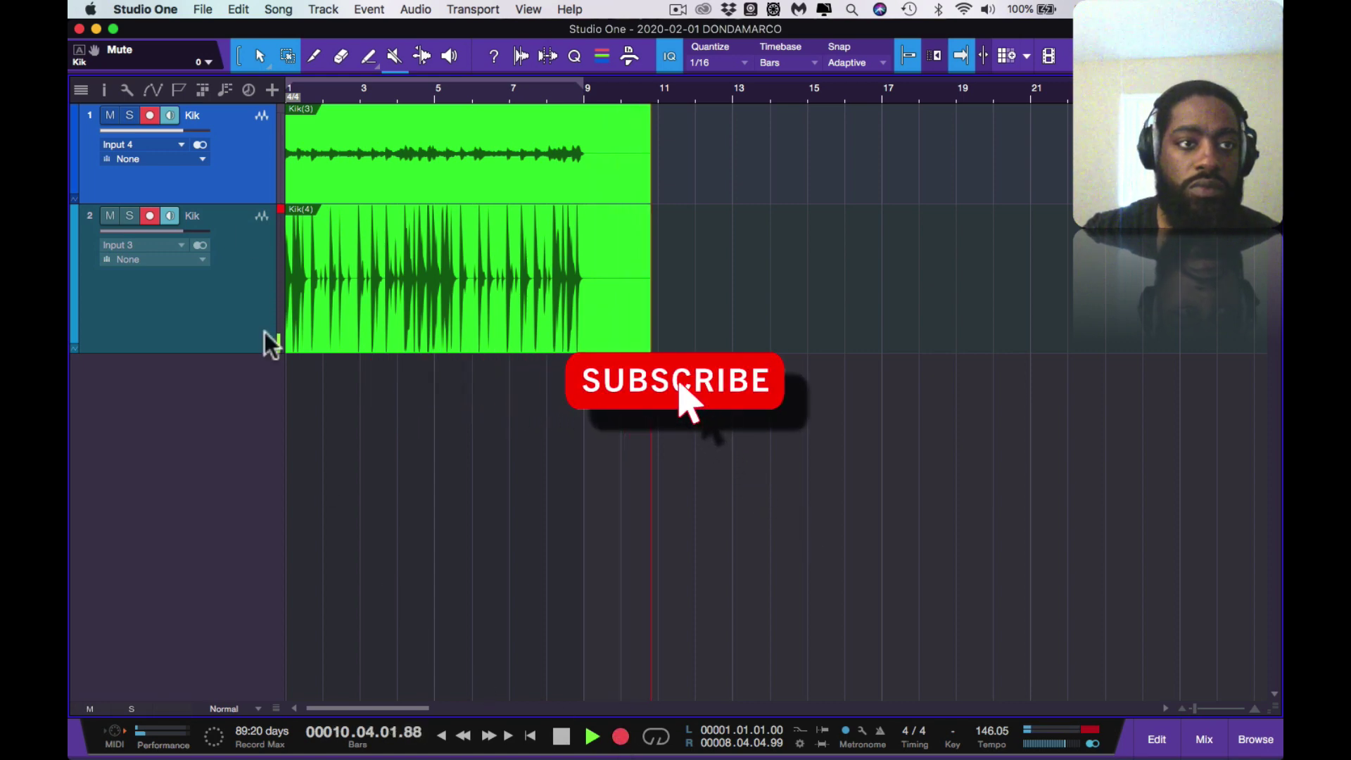
- Turn off input monitoring and record arming on both Kik tracks
left_click(171, 115)
left_click(170, 216)
left_click(150, 114)
left_click(150, 216)
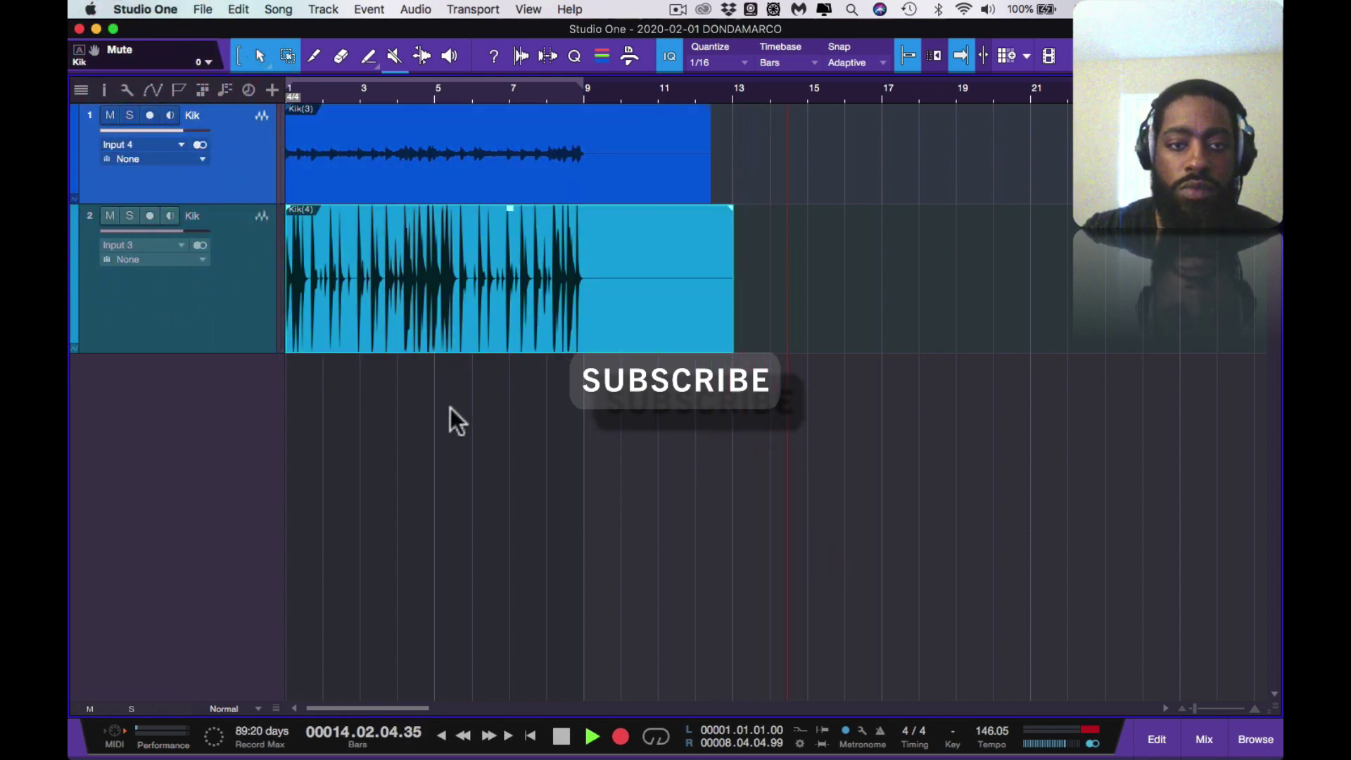
- Stop playback, trim both Kik takes to end at bar 9 and loop bars 1 to 9
key("space")
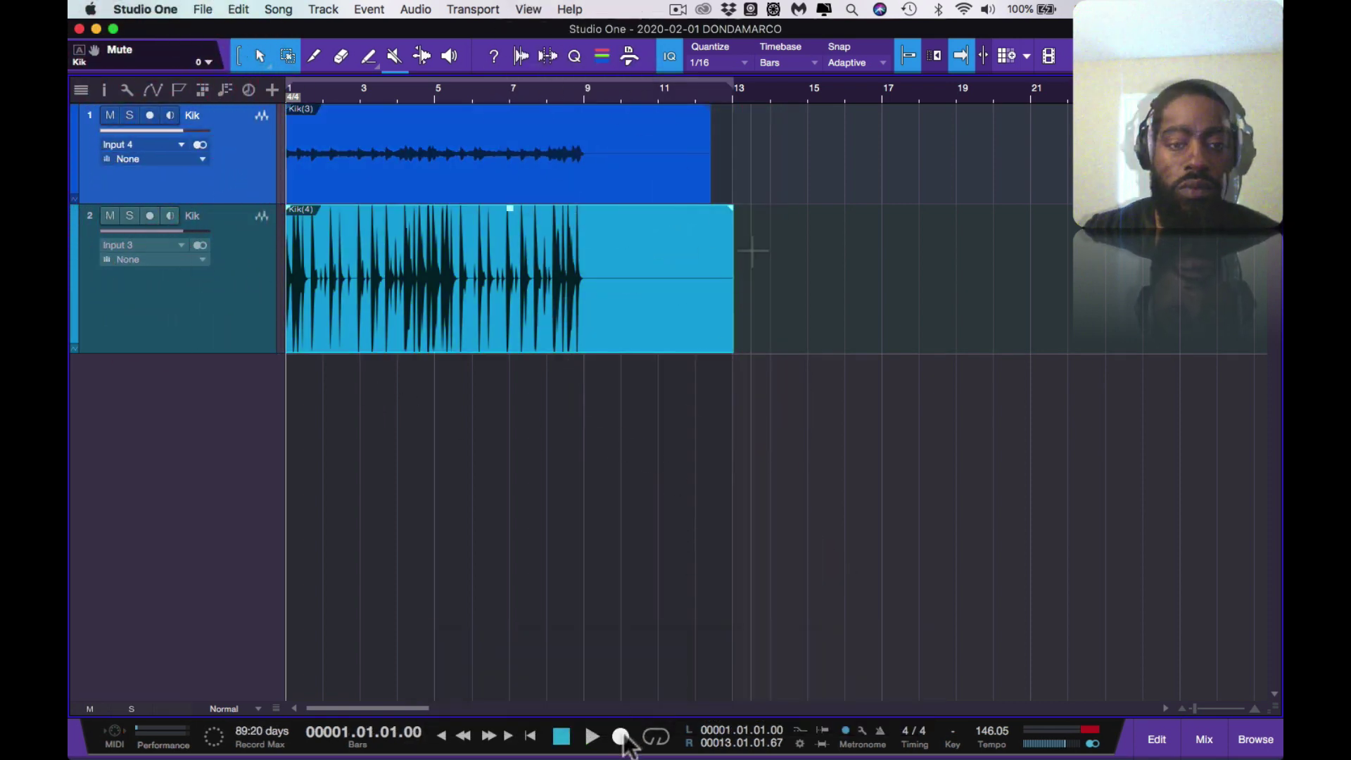
key("super+a")
key("3")
left_click(590, 223)
key("BackSpace")
- Play the trimmed Kik takes and solo each track in turn to compare the two recordings
key("space")
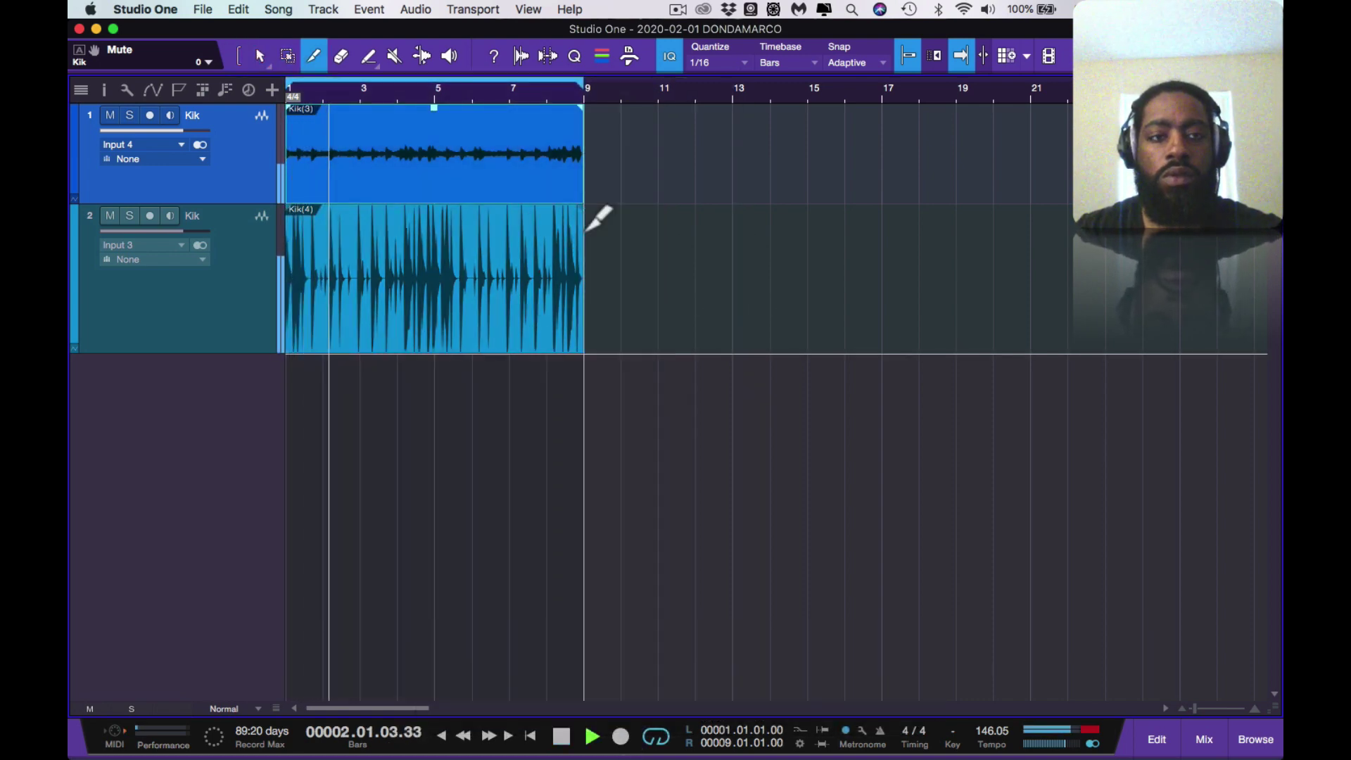
key("1")
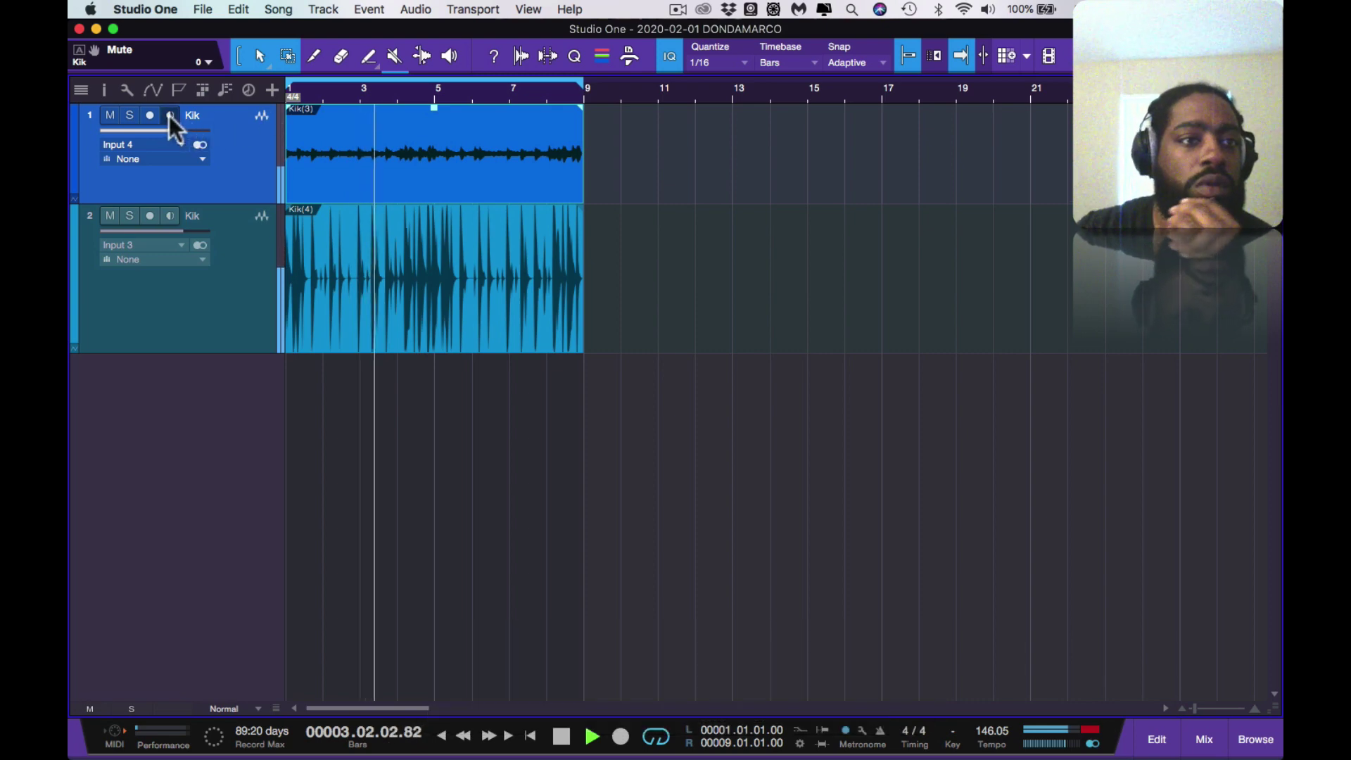
left_click(123, 113)
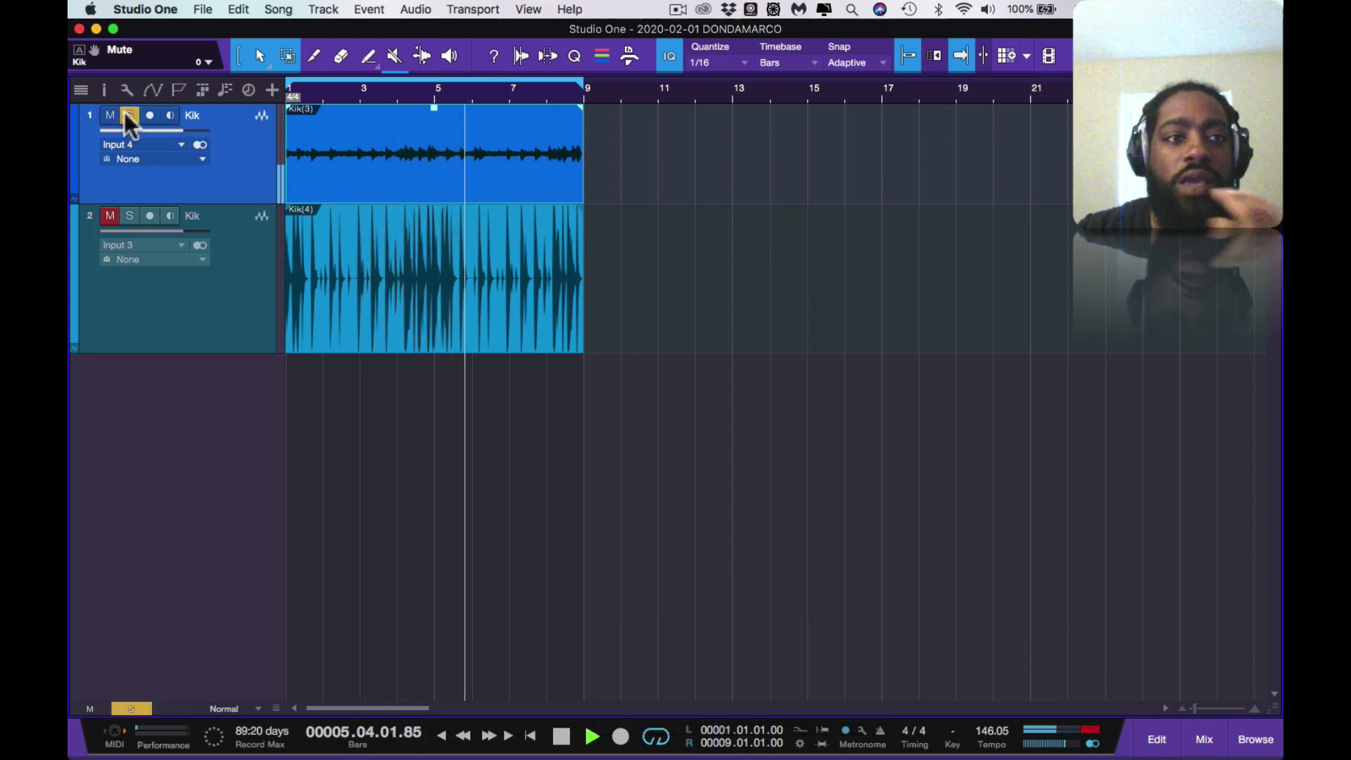
left_click(127, 116)
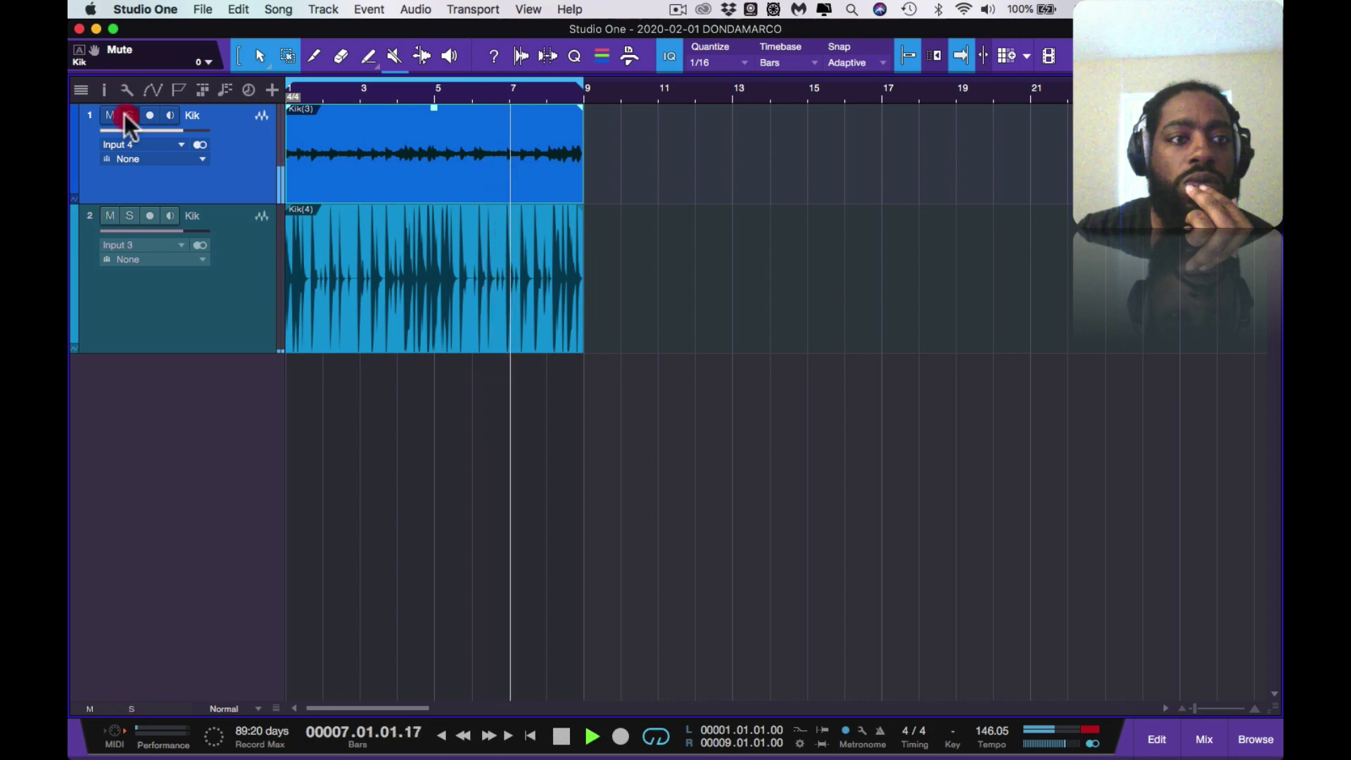
left_click(129, 215)
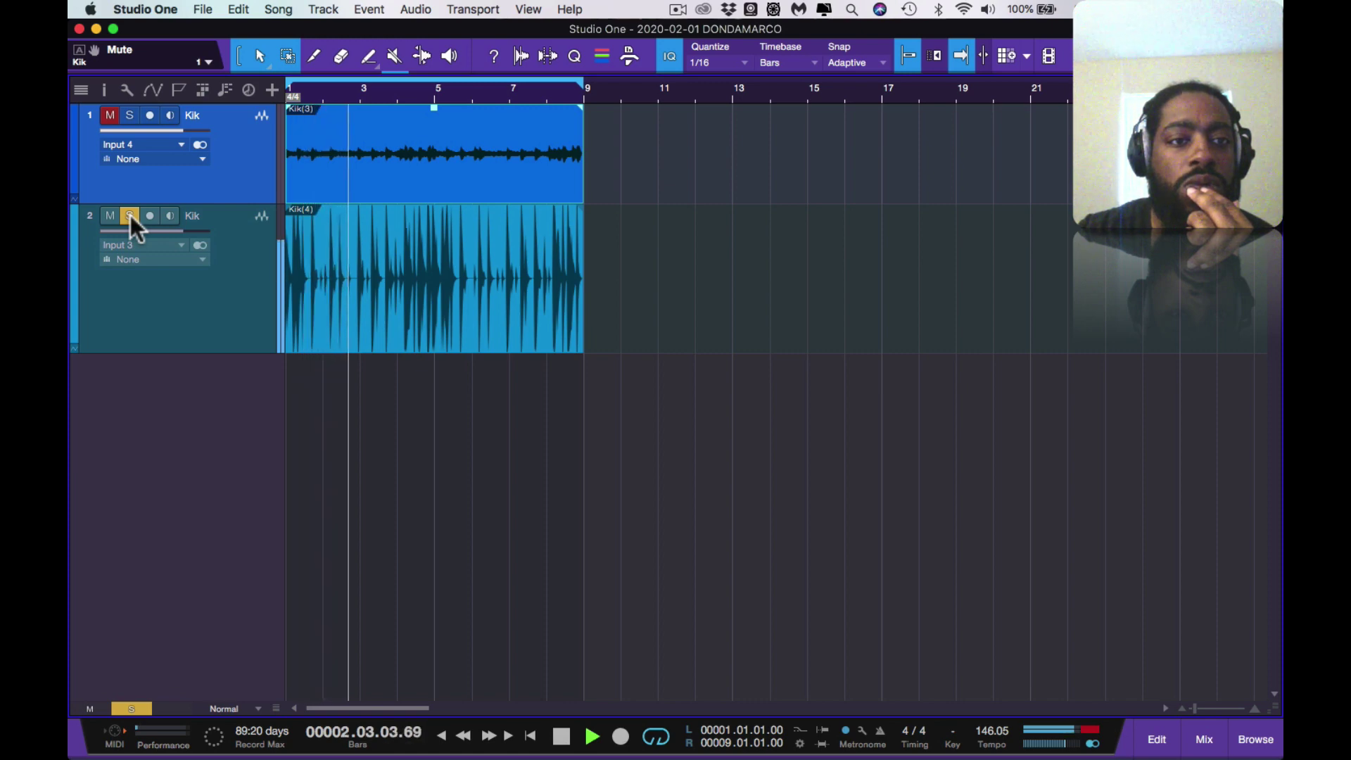
left_click(130, 216)
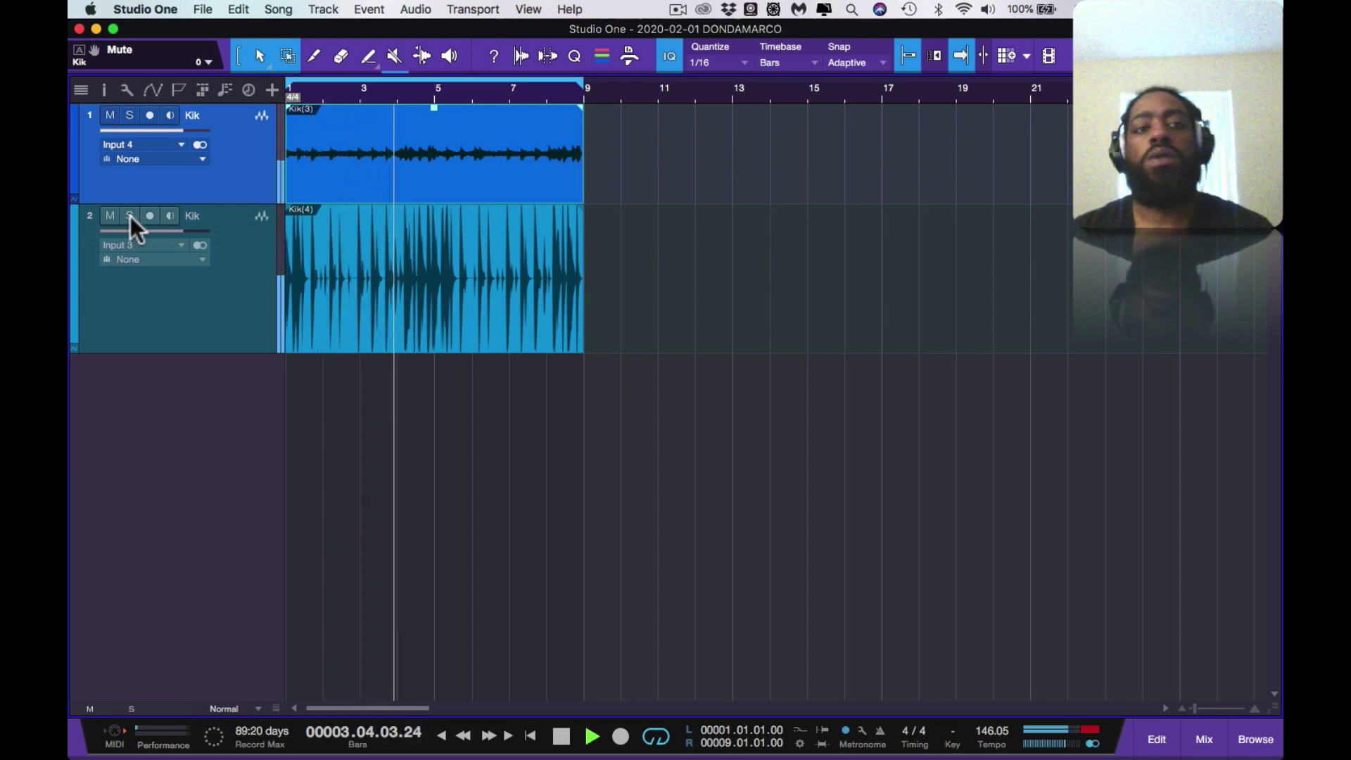
key("space")
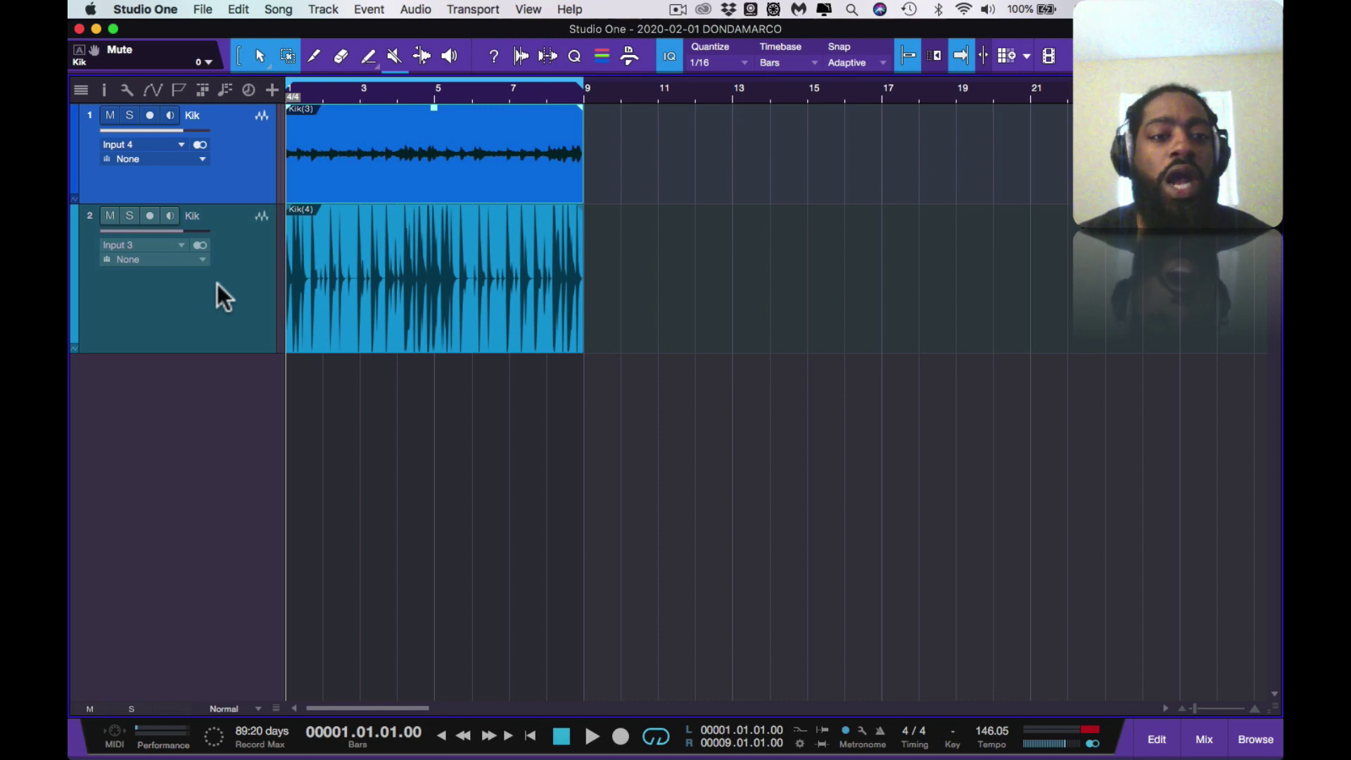
- Quit Studio One without saving the song's changes
key("super")
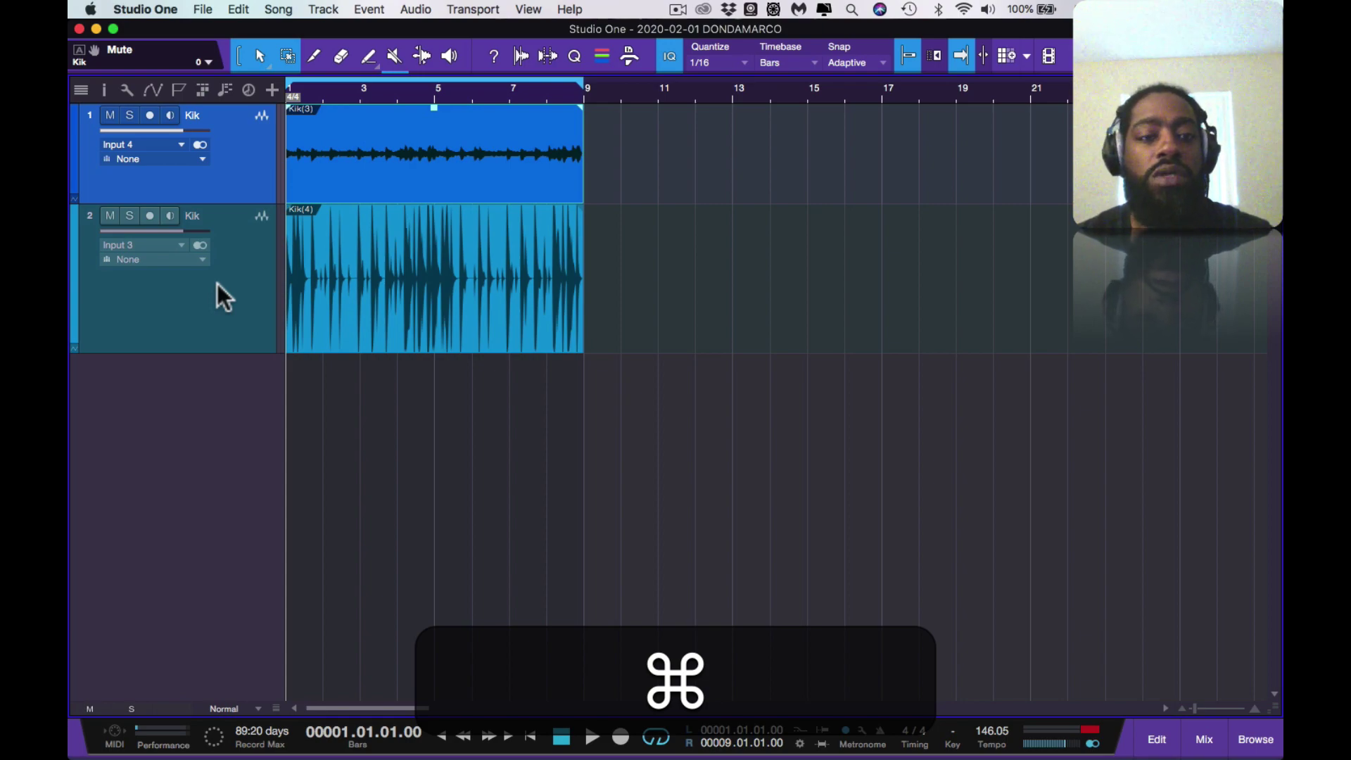
key("super+q")
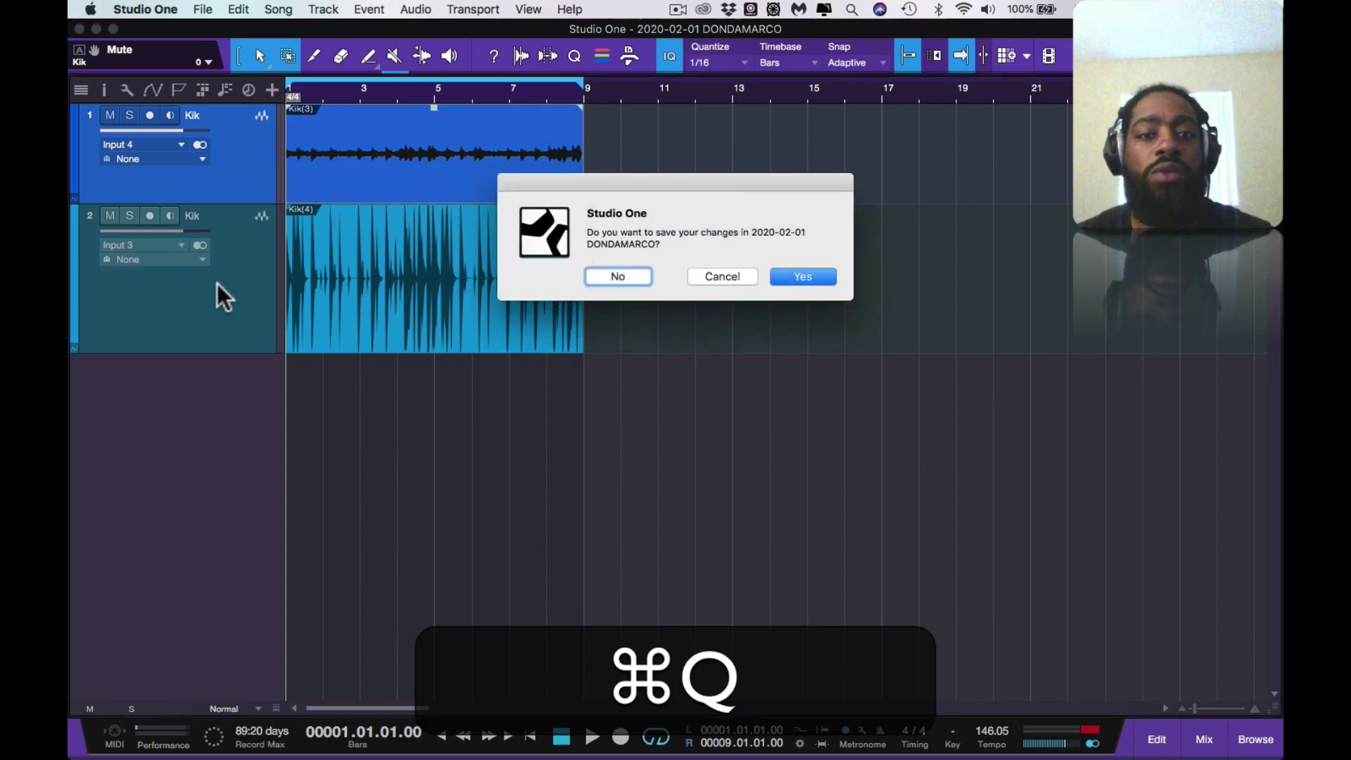
left_click(618, 276)
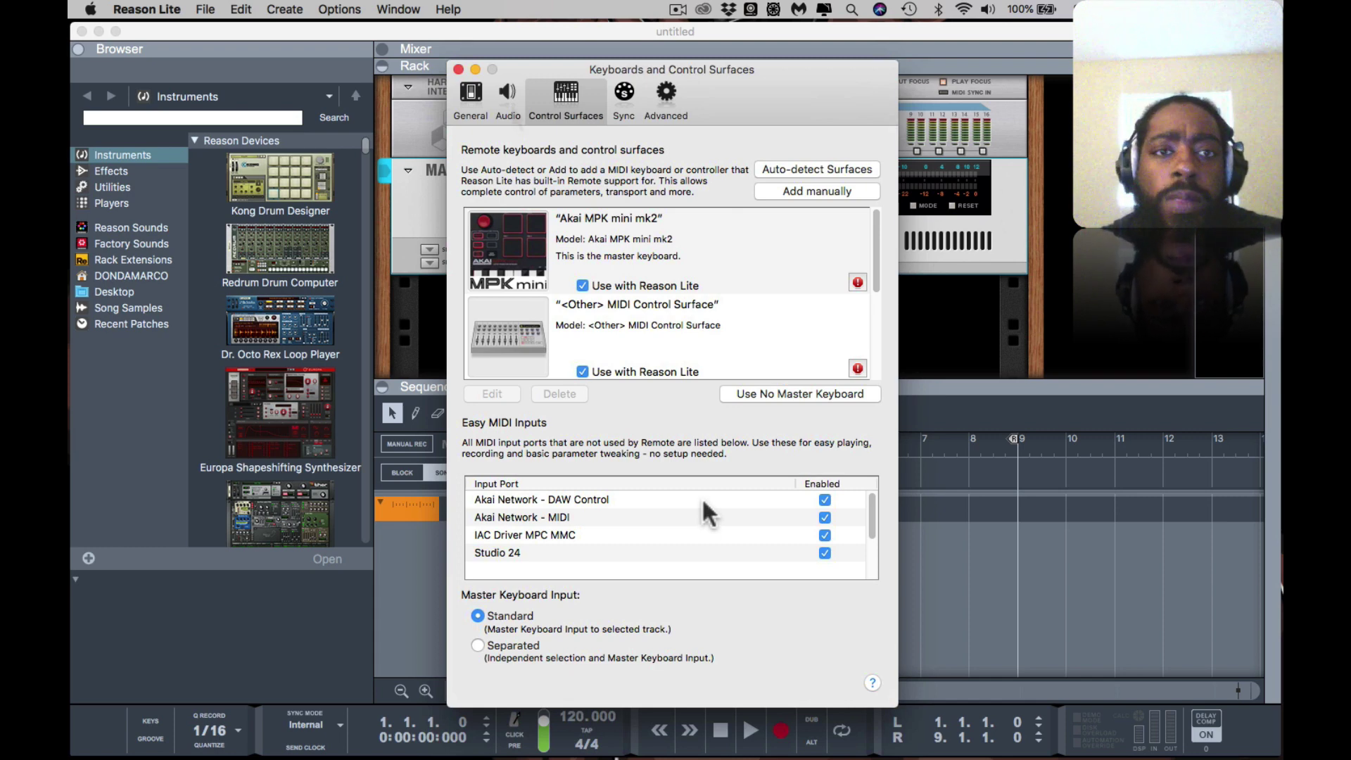
- In Reason Lite, review the available audio devices in the preferences and the transport's sync mode choices
left_click(508, 97)
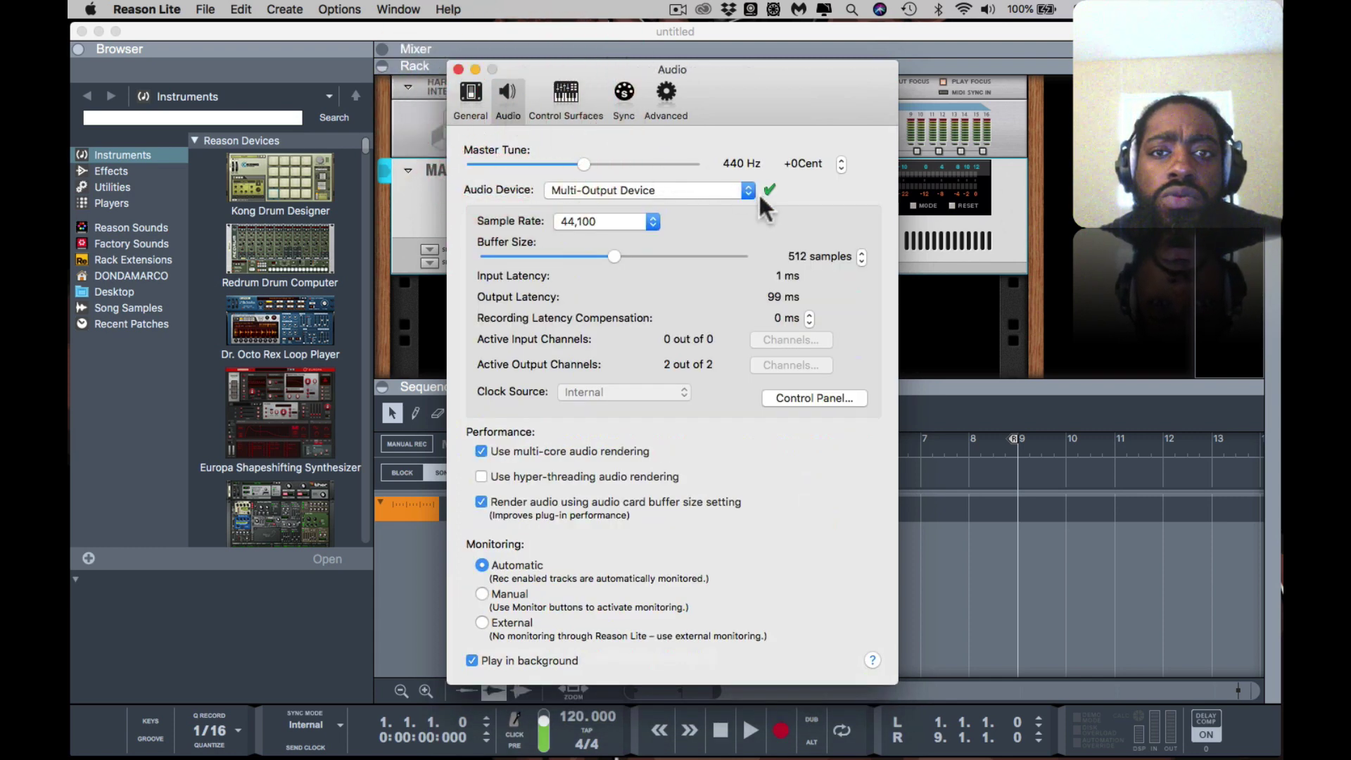
left_click(746, 189)
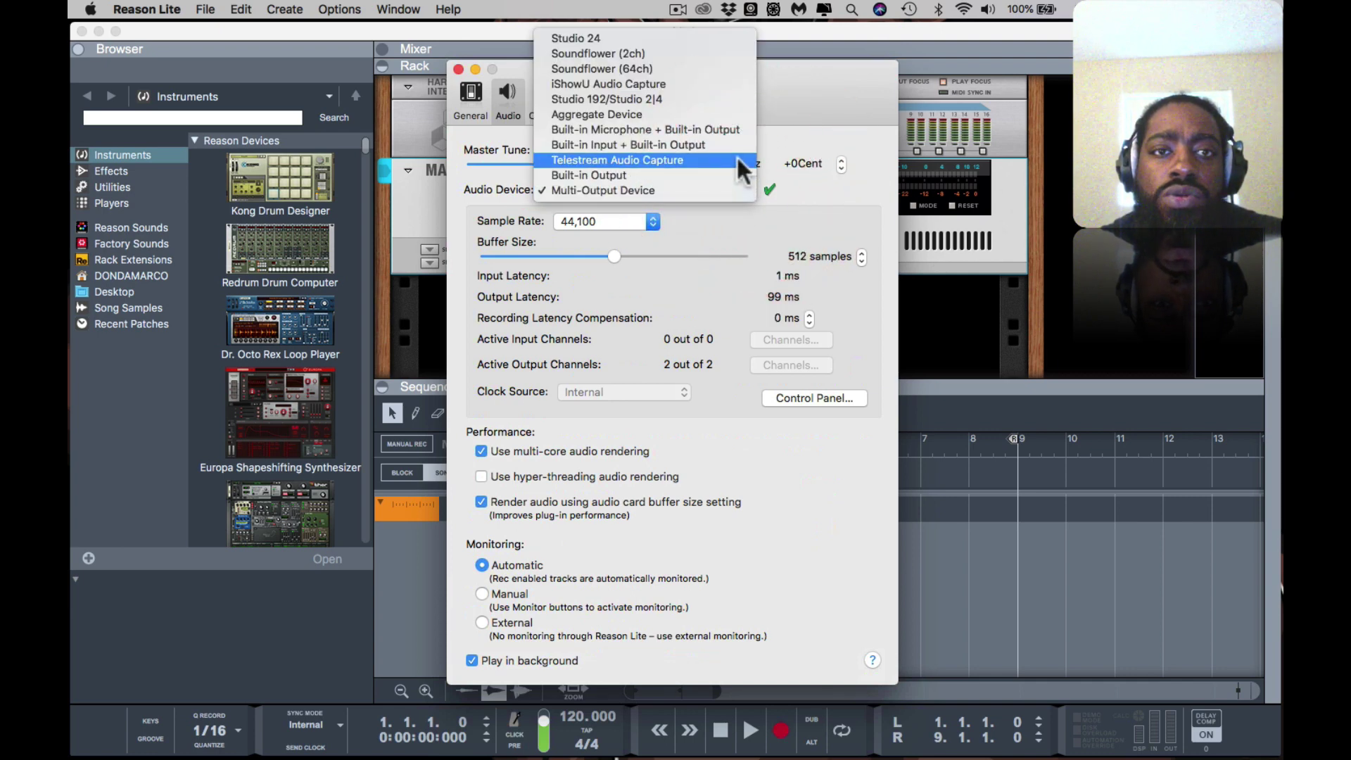
key("Escape")
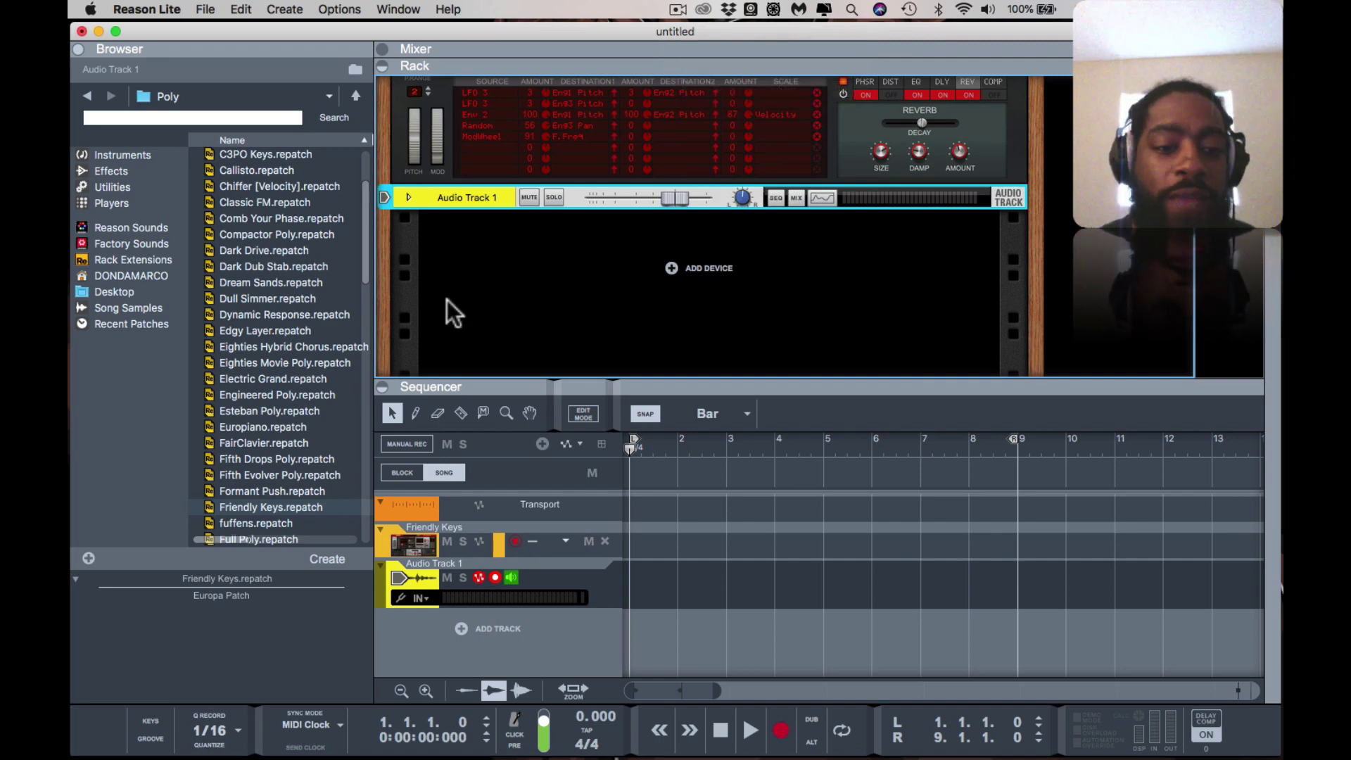
left_click(310, 725)
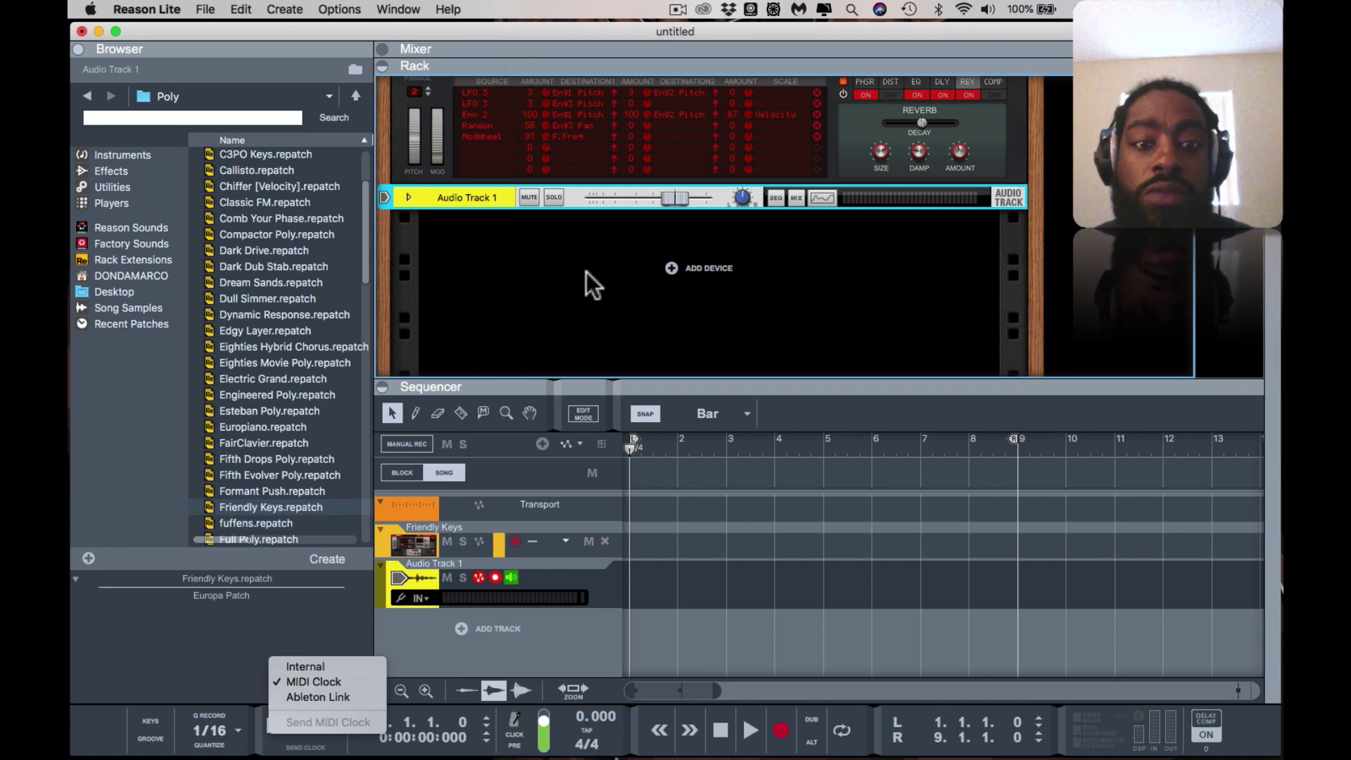
left_click(715, 385)
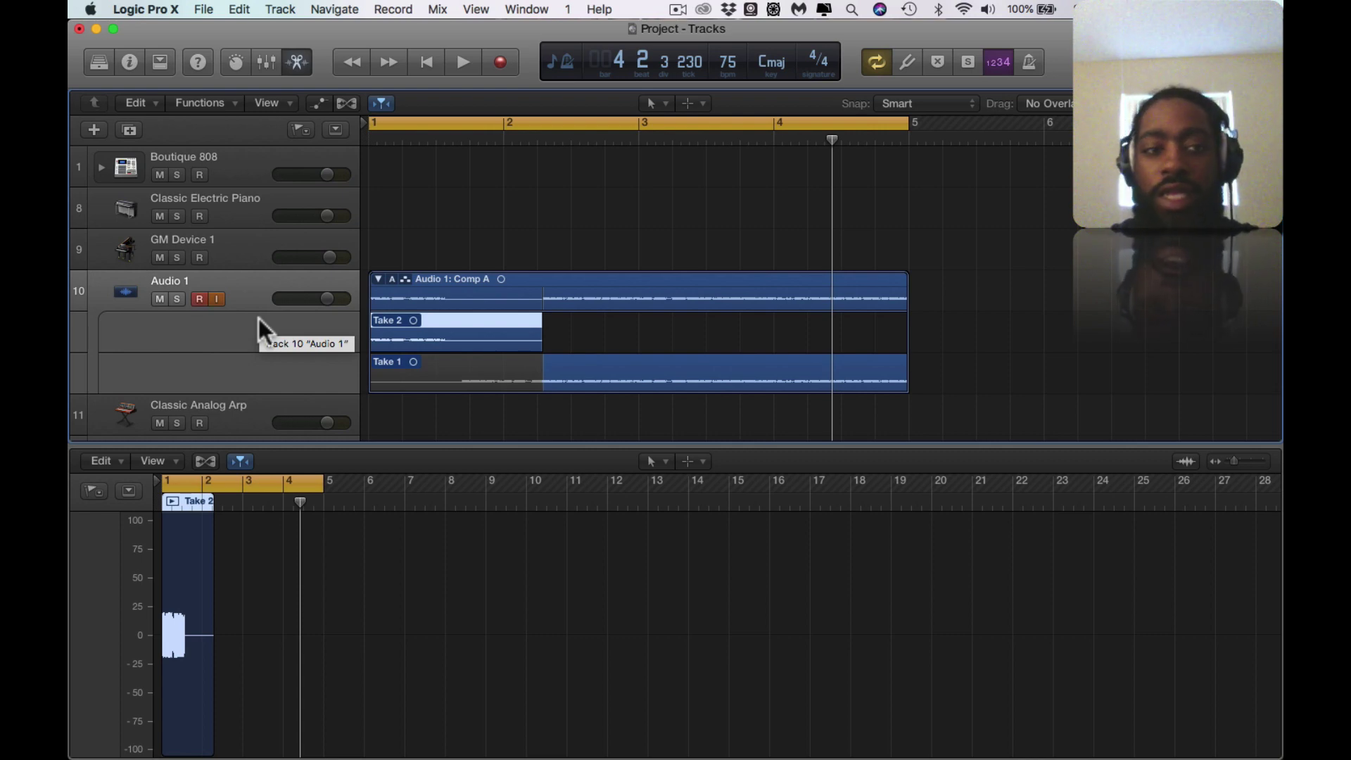
- In Logic Pro X, test playback of the project briefly and quit without saving its changes
key("space")
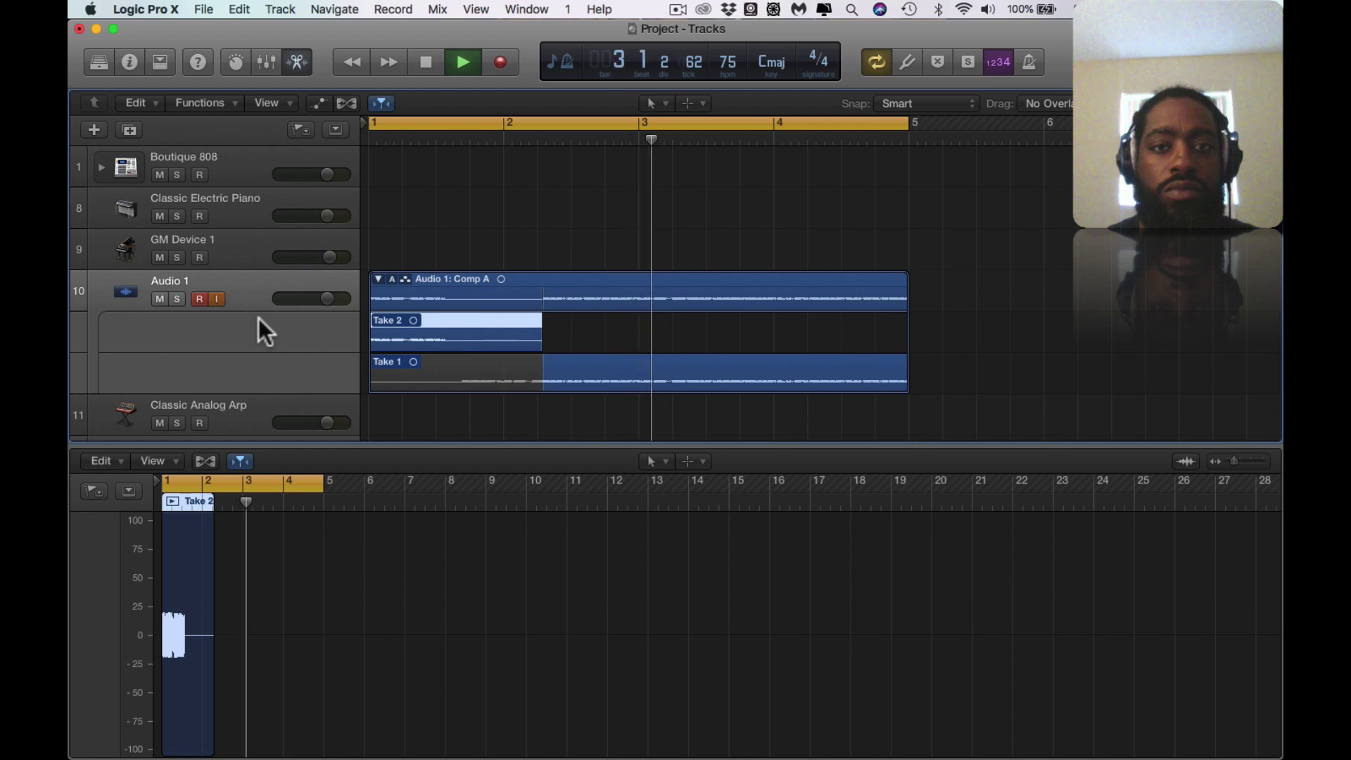
key("space")
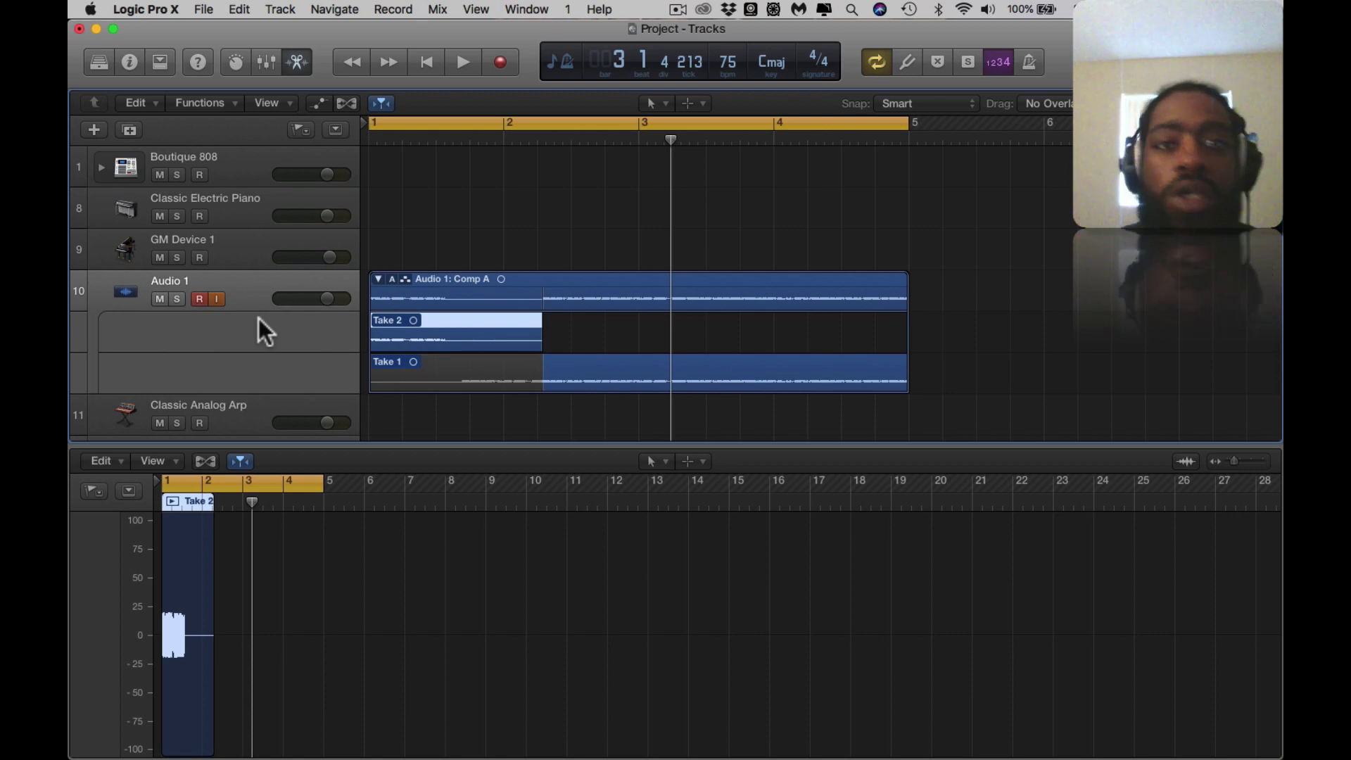
key("super+q")
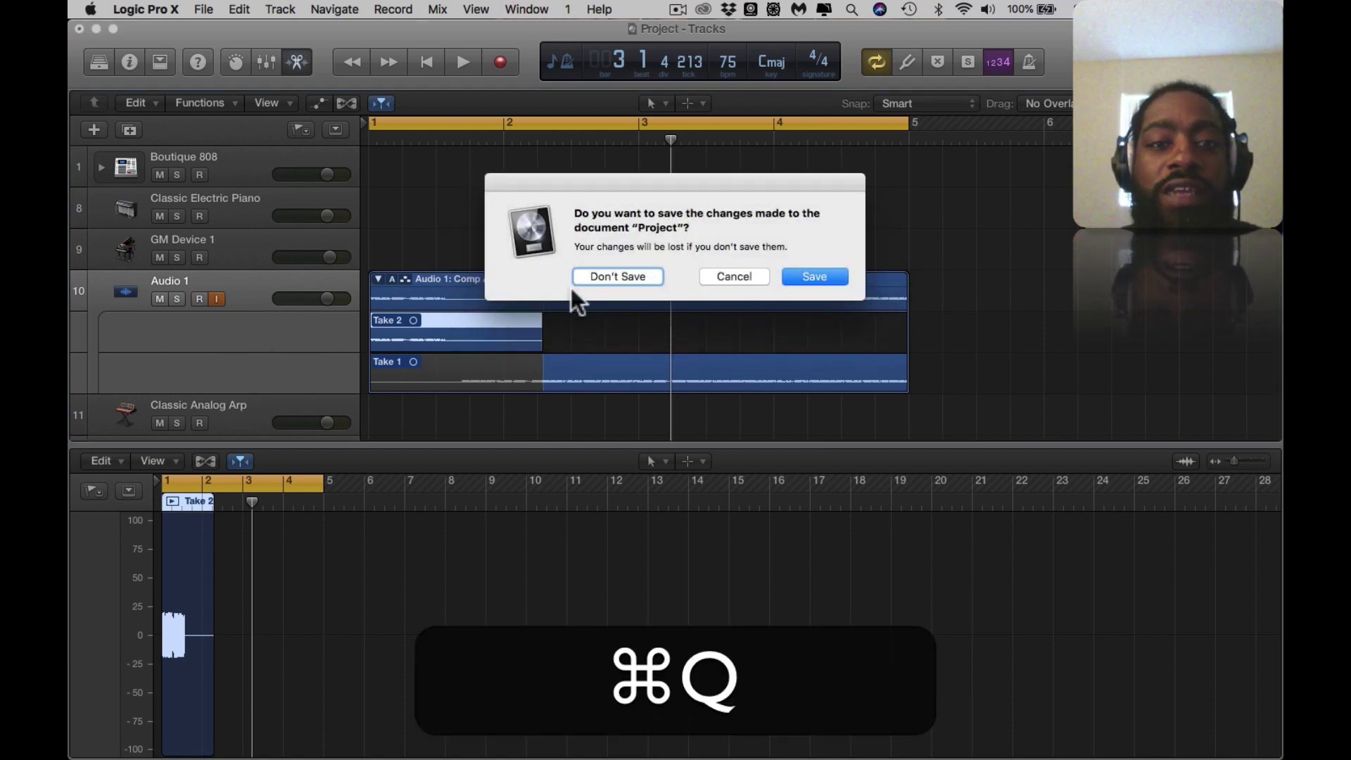
left_click(613, 277)
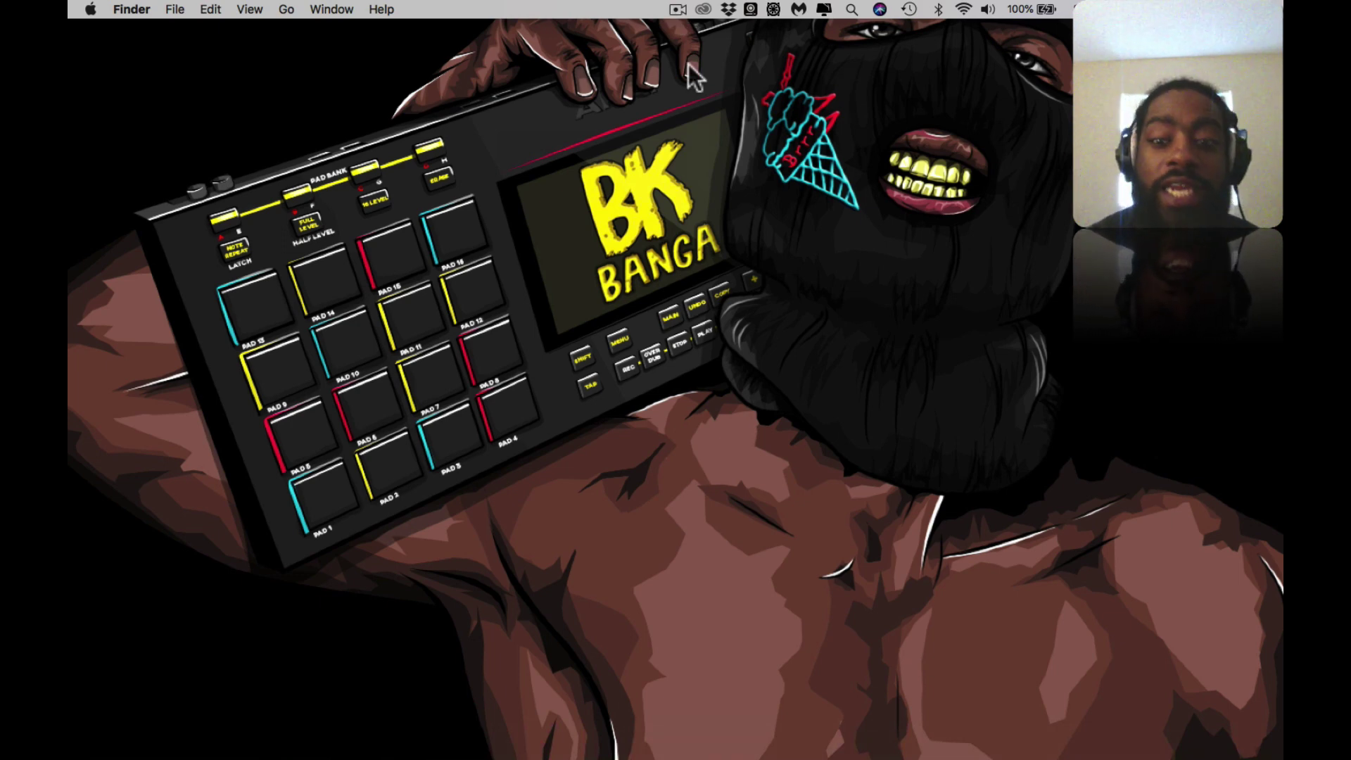
- Restore the minimized Akai Professional Network MIDI window
mouse_move(1097, 749)
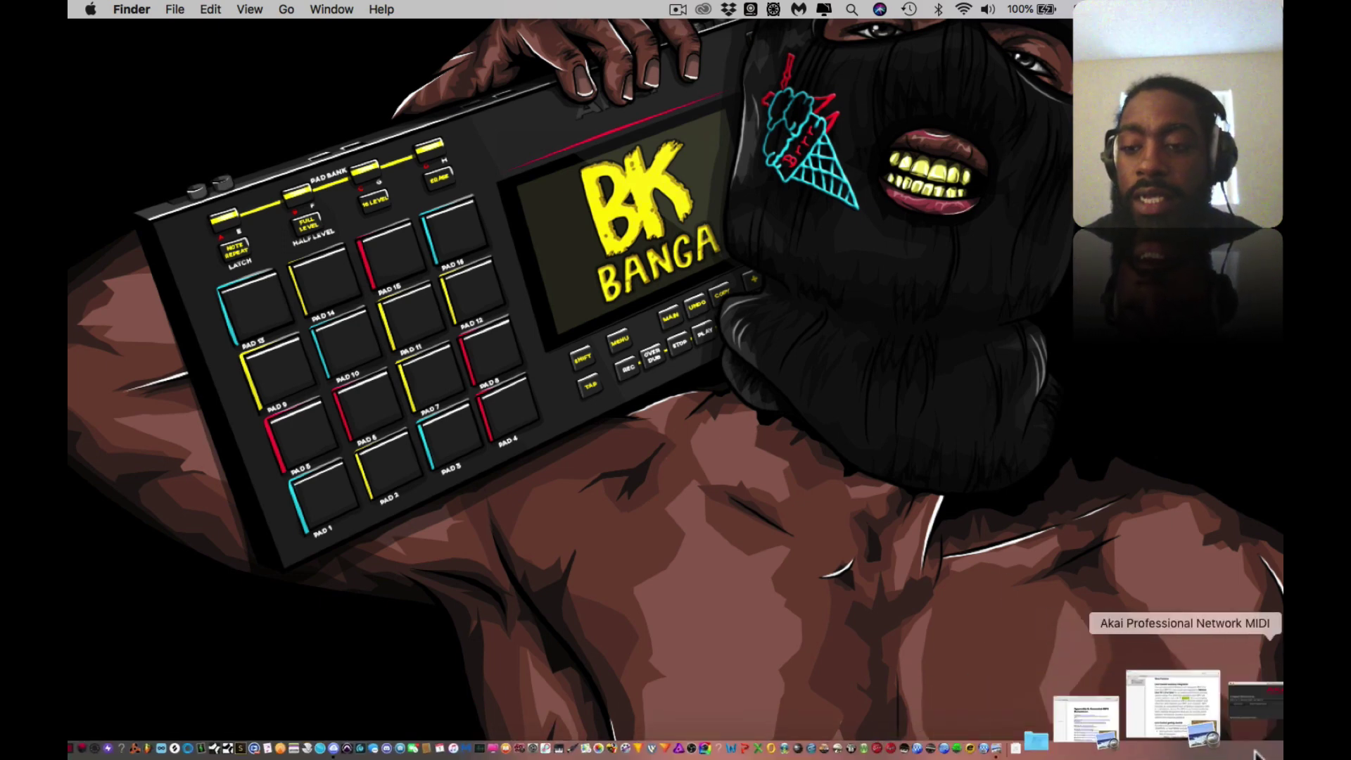
left_click(1265, 731)
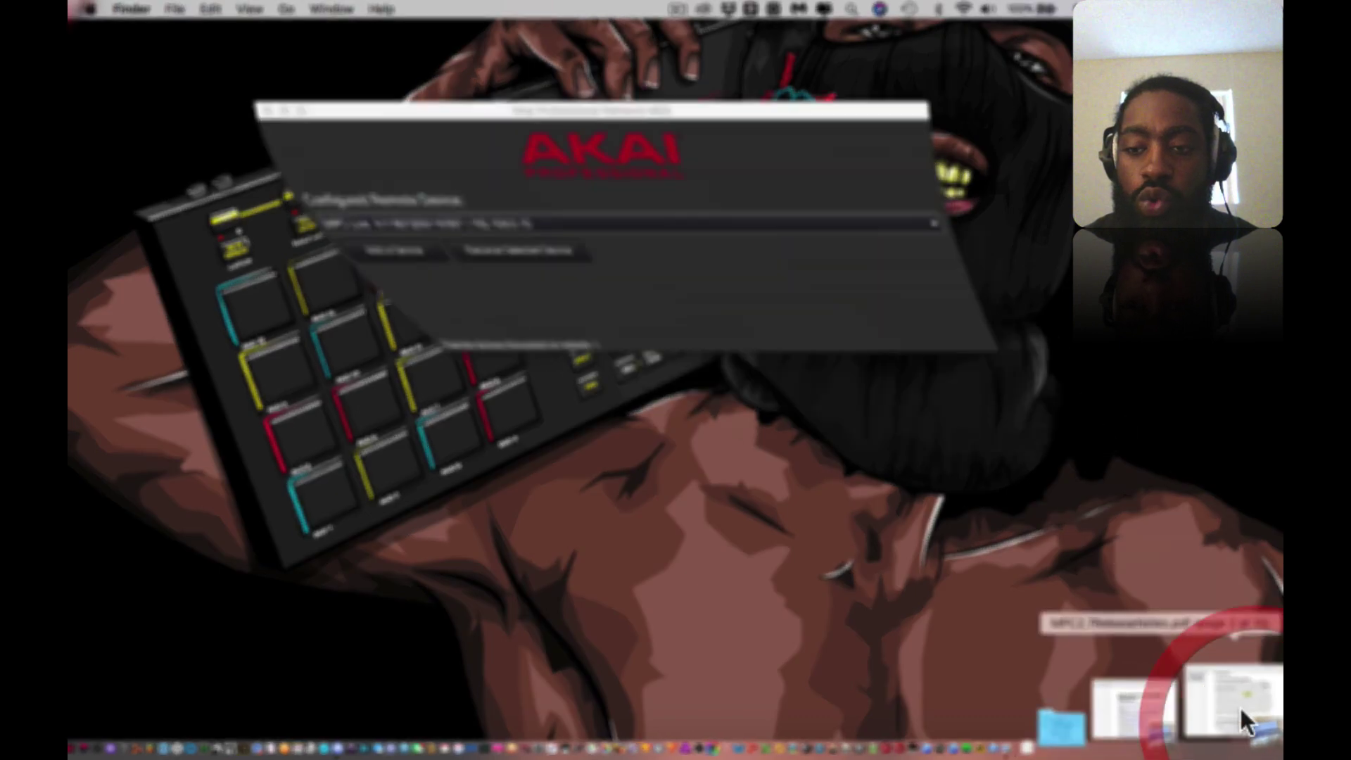
mouse_move(120, 753)
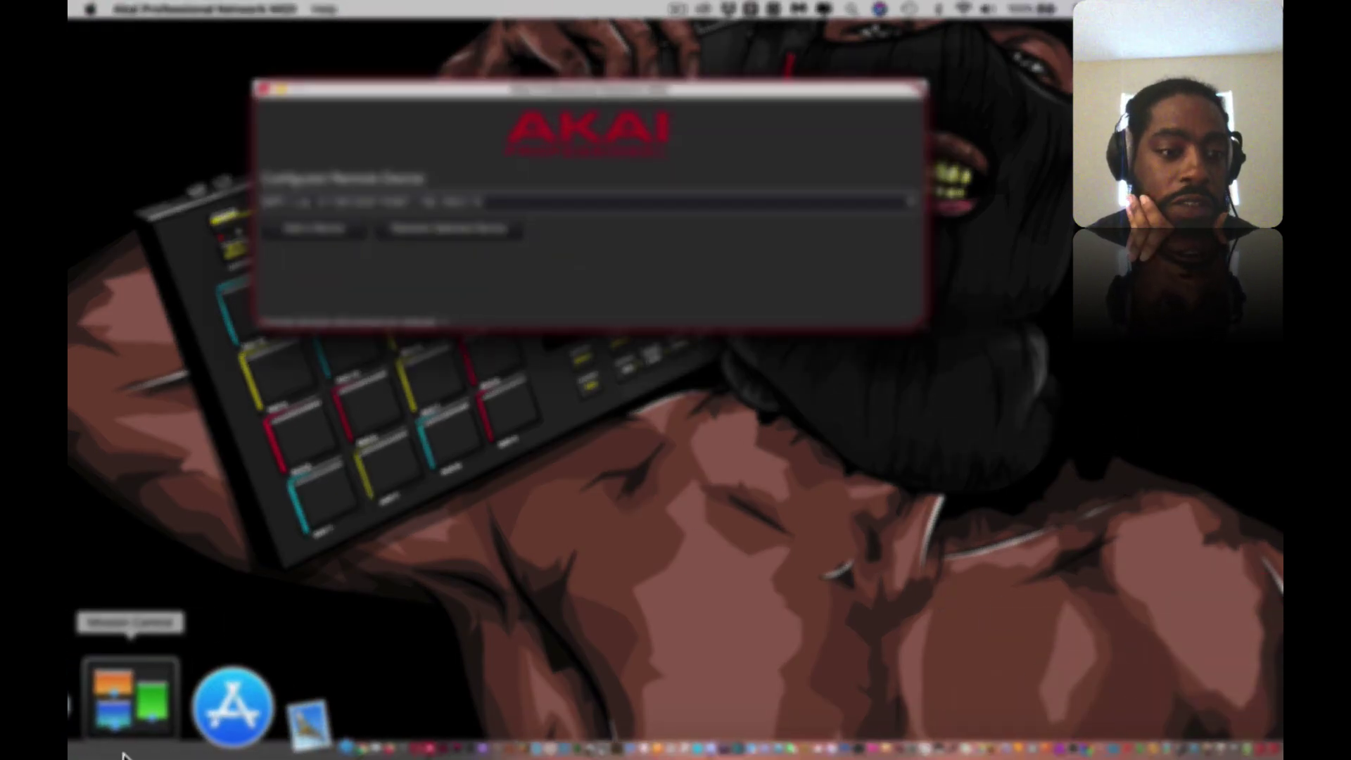